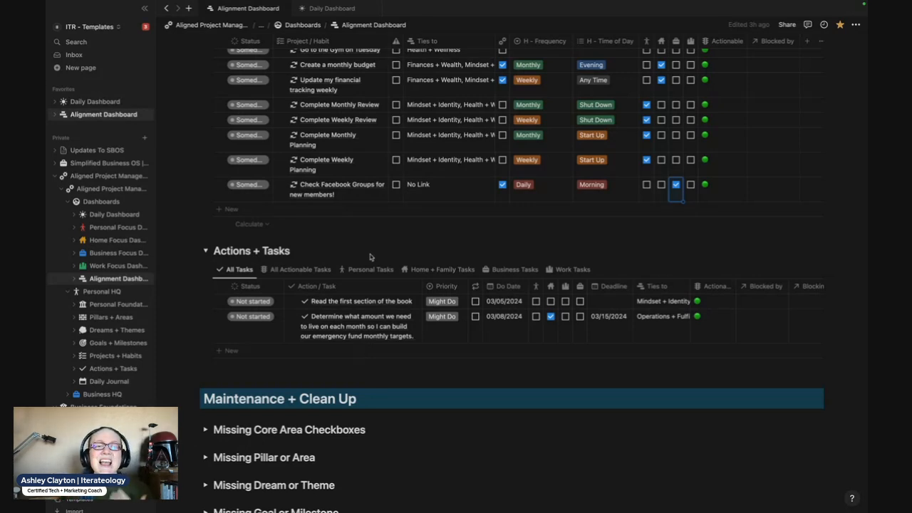
Expand the Pillars + Areas Support section and open the Mindset + Identity pillar's page to its linked projects, habits and tasks
{"action": "scroll", "coordinate": [370, 258], "scroll_direction": "up", "scroll_amount": 5}
{"action": "scroll", "coordinate": [369, 258], "scroll_direction": "up", "scroll_amount": 3}
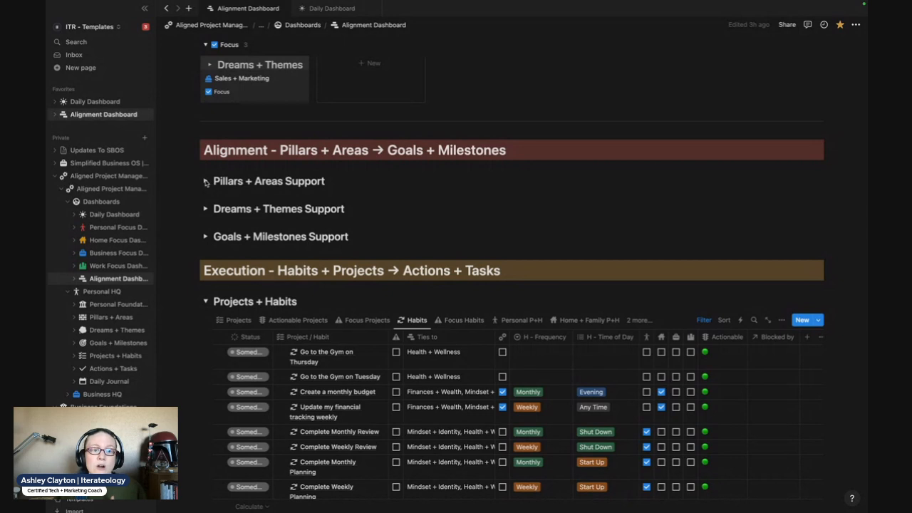
{"action": "left_click", "coordinate": [206, 181]}
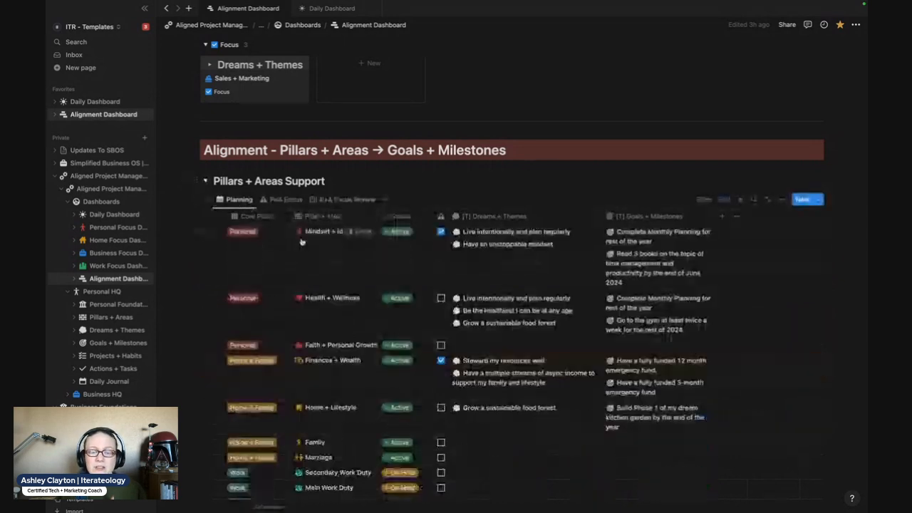
{"action": "scroll", "coordinate": [425, 324], "scroll_direction": "down", "scroll_amount": 3}
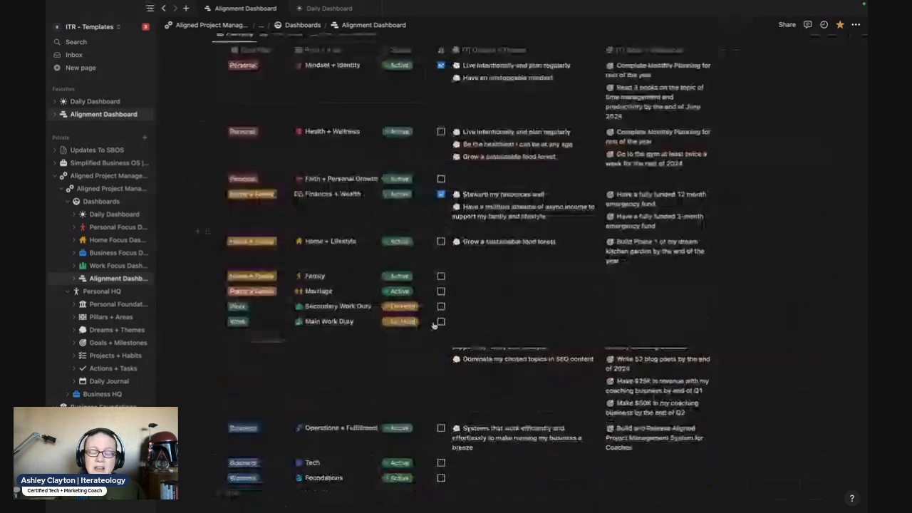
{"action": "scroll", "coordinate": [471, 354], "scroll_direction": "down", "scroll_amount": 9}
{"action": "scroll", "coordinate": [471, 354], "scroll_direction": "down", "scroll_amount": 1}
{"action": "scroll", "coordinate": [477, 399], "scroll_direction": "down", "scroll_amount": 4}
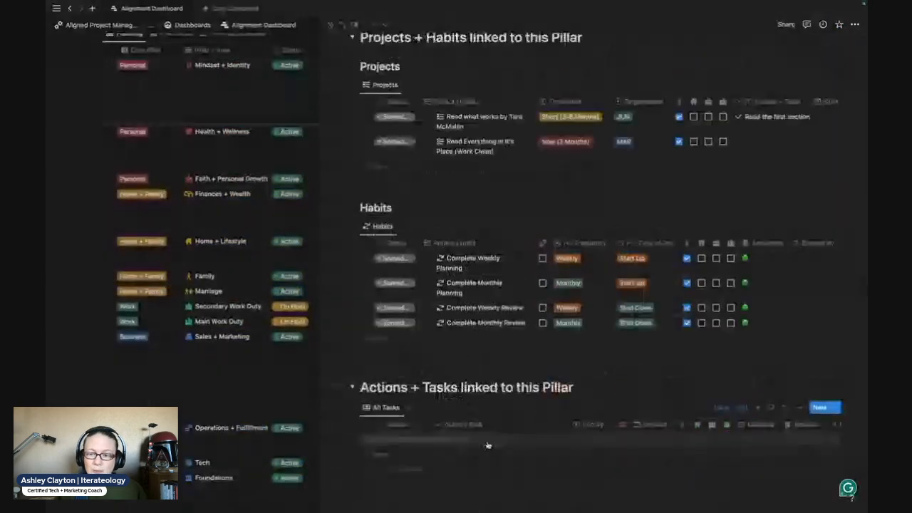
Link the task "Read the first section of the book" to the Mindset + Identity pillar through its Actions + Tasks property
{"action": "scroll", "coordinate": [436, 347], "scroll_direction": "up", "scroll_amount": 3}
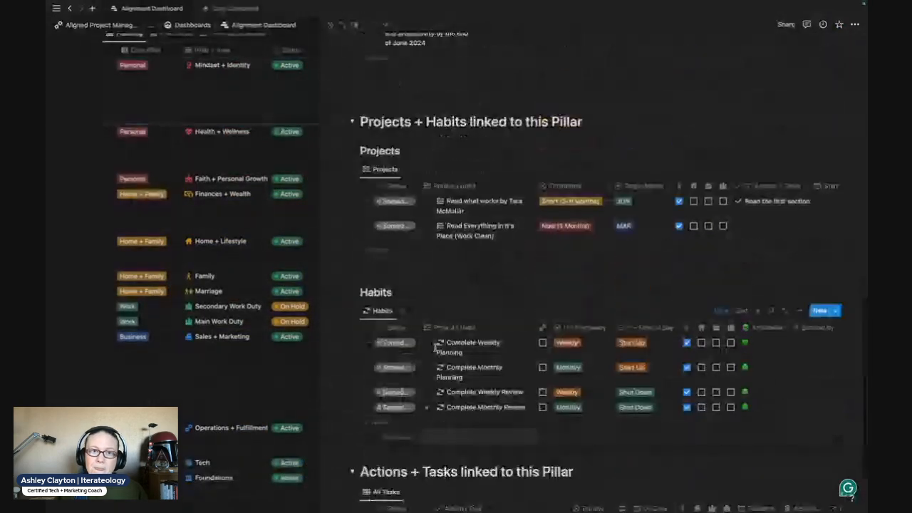
{"action": "scroll", "coordinate": [436, 347], "scroll_direction": "up", "scroll_amount": 20}
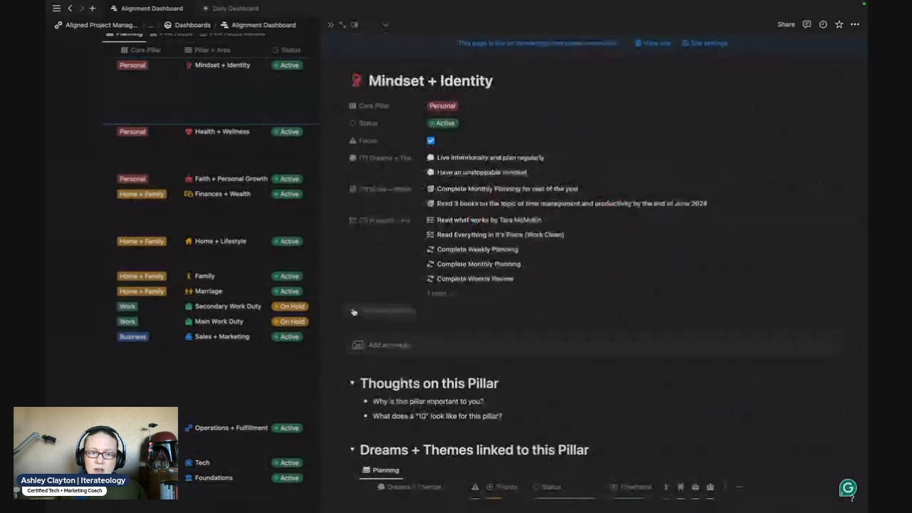
{"action": "left_click", "coordinate": [420, 311]}
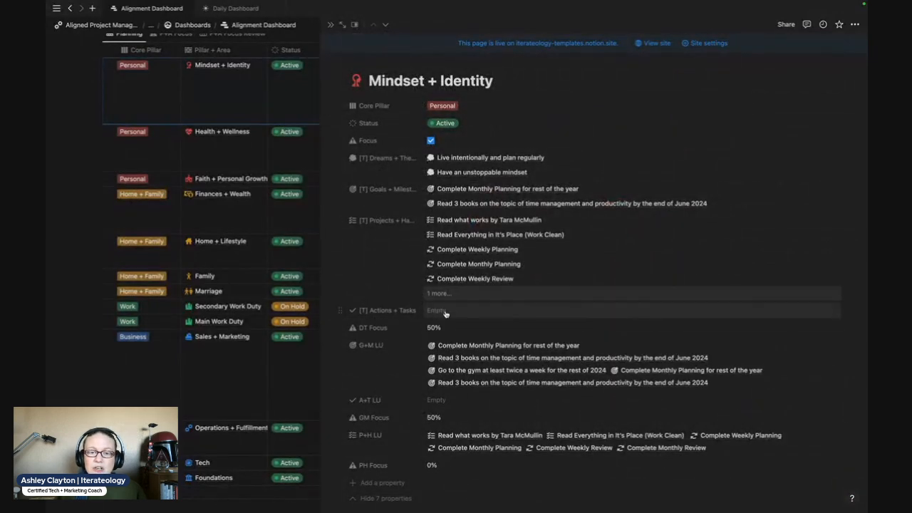
{"action": "left_click", "coordinate": [447, 312]}
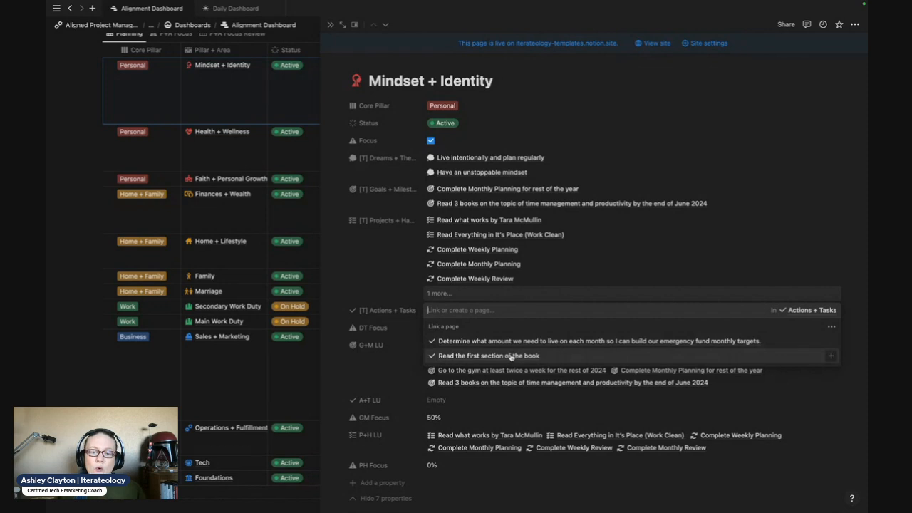
{"action": "left_click", "coordinate": [512, 358]}
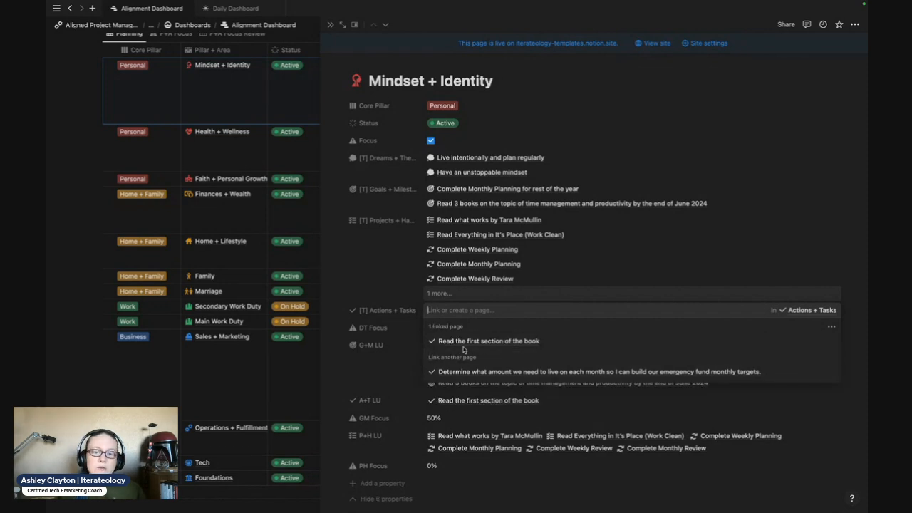
{"action": "left_click", "coordinate": [373, 301]}
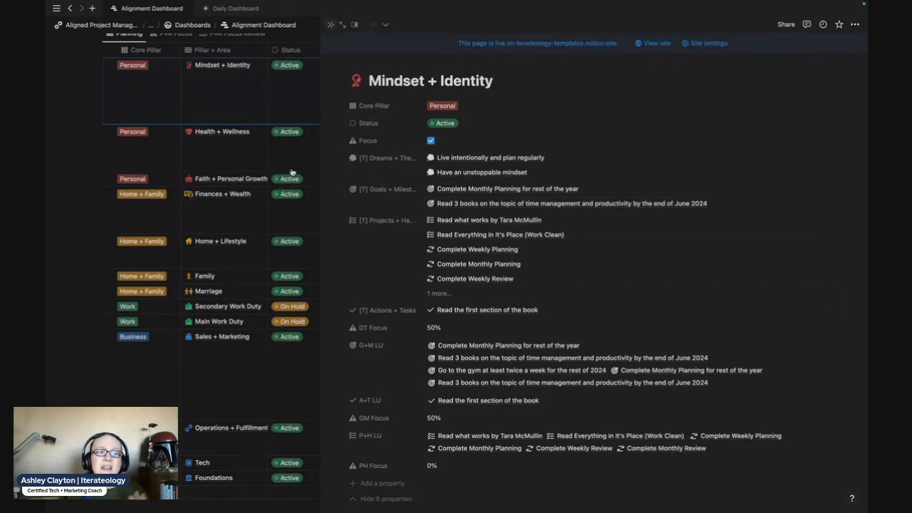
Close the Mindset + Identity page and collapse the Pillars + Areas Support section
{"action": "left_click", "coordinate": [330, 27]}
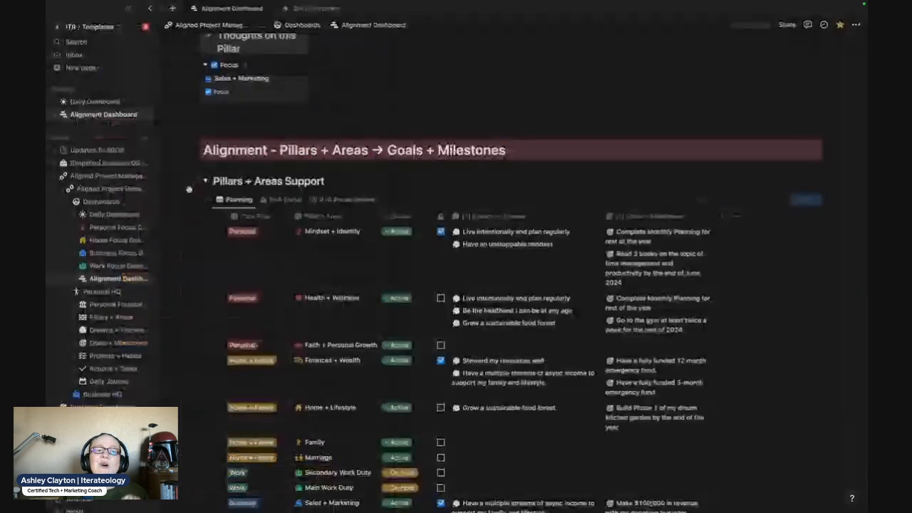
{"action": "left_click", "coordinate": [195, 182]}
{"action": "left_click", "coordinate": [208, 182]}
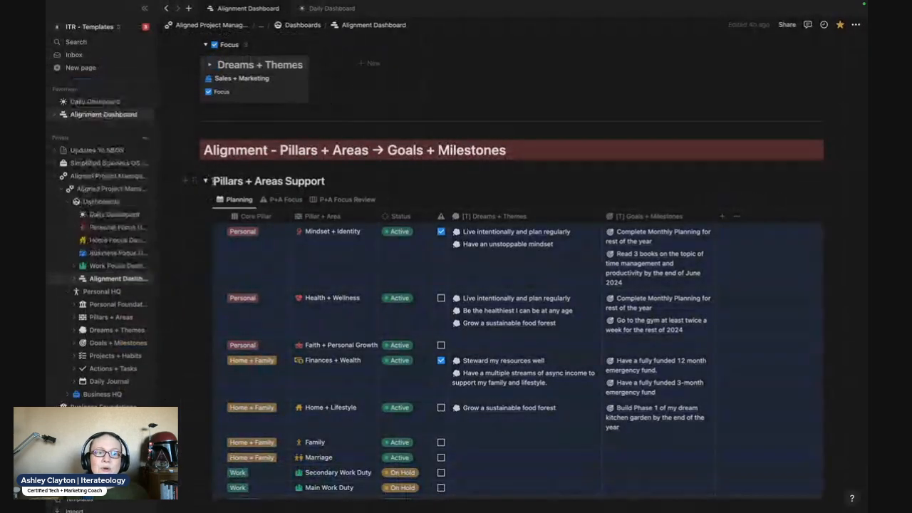
{"action": "left_click", "coordinate": [207, 182]}
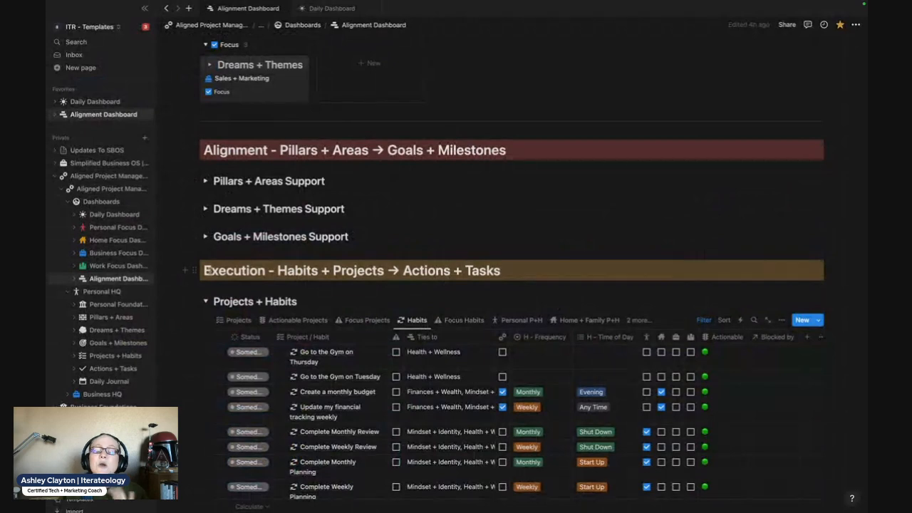
Look through the Home + Family P+H and Personal P+H views of the Projects + Habits database
{"action": "scroll", "coordinate": [211, 301], "scroll_direction": "down", "scroll_amount": 3}
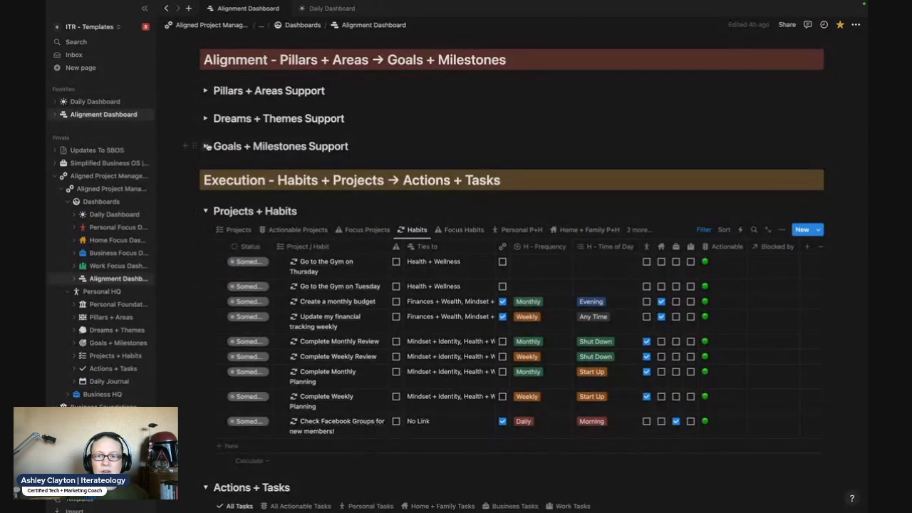
{"action": "left_click", "coordinate": [569, 231]}
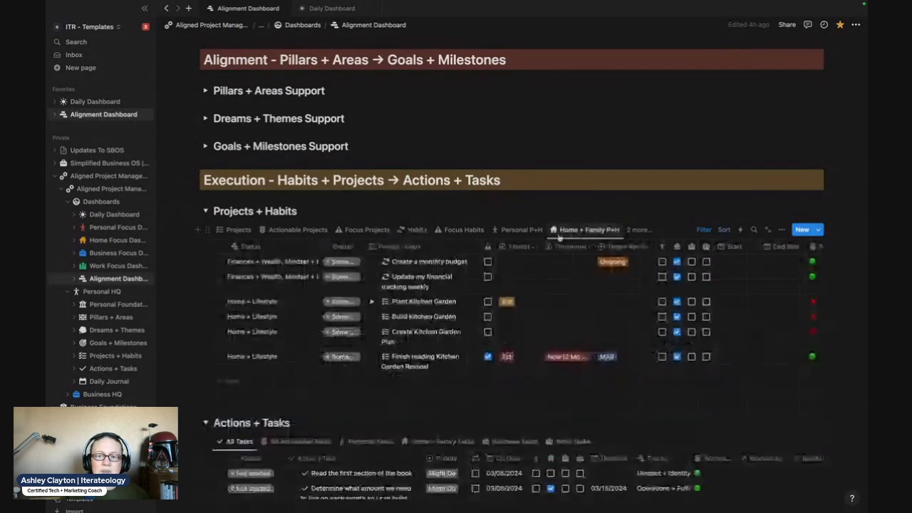
{"action": "left_click", "coordinate": [513, 230]}
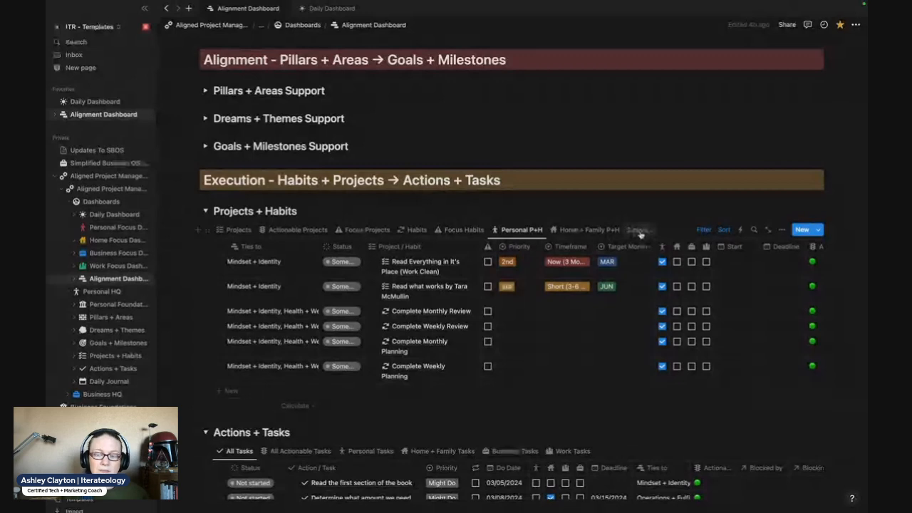
{"action": "left_click", "coordinate": [638, 230]}
{"action": "key", "text": "Escape"}
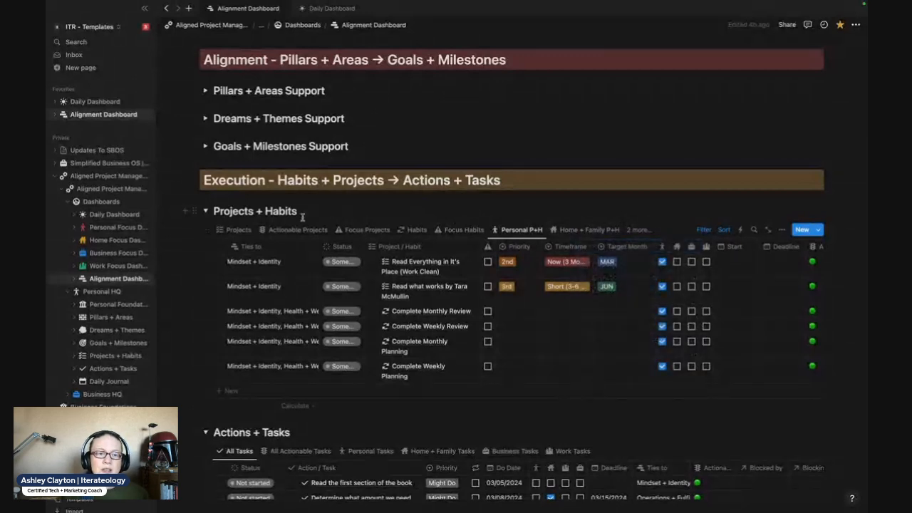
Examine the Focus Projects, Projects, Focus Habits and Habits views in the Projects + Habits section
{"action": "left_click", "coordinate": [204, 211]}
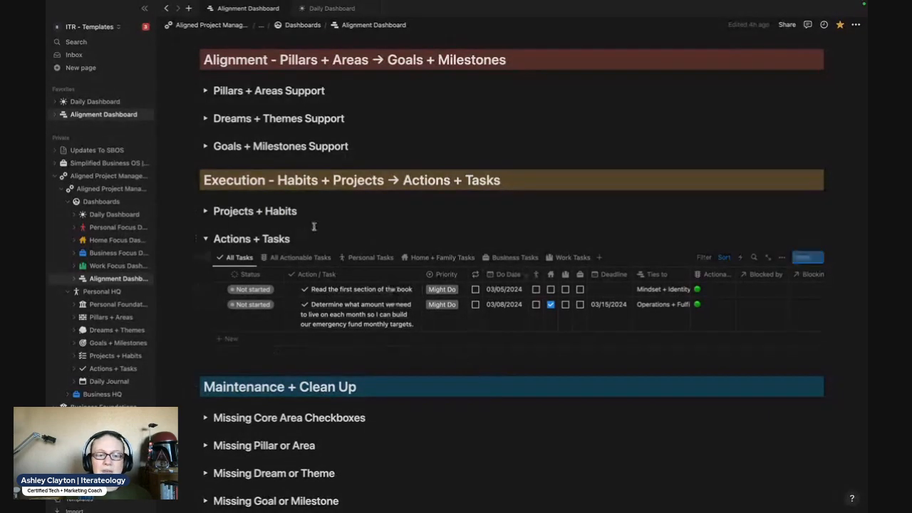
{"action": "left_click", "coordinate": [206, 211]}
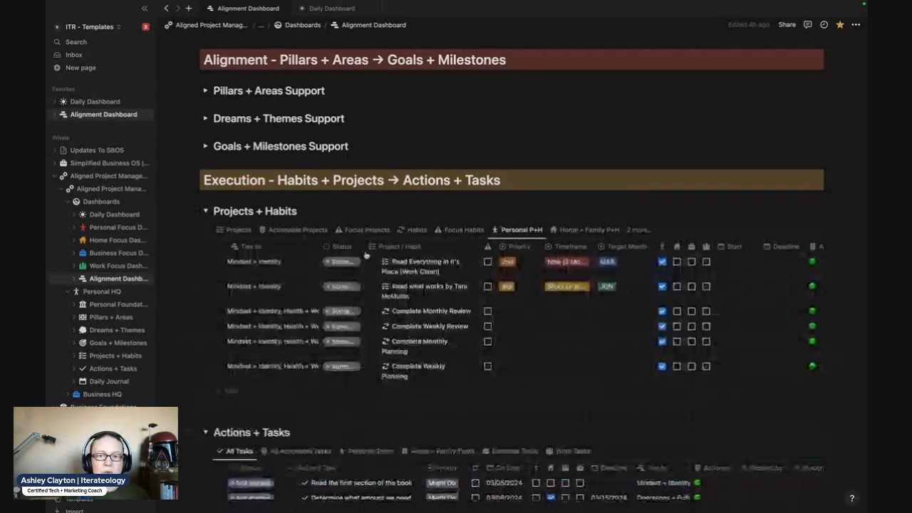
{"action": "left_click", "coordinate": [358, 231]}
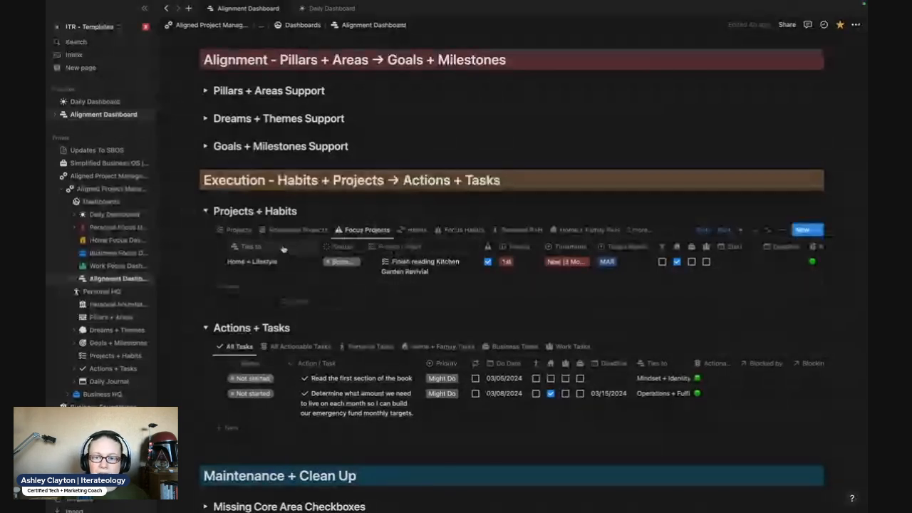
{"action": "left_click", "coordinate": [238, 229]}
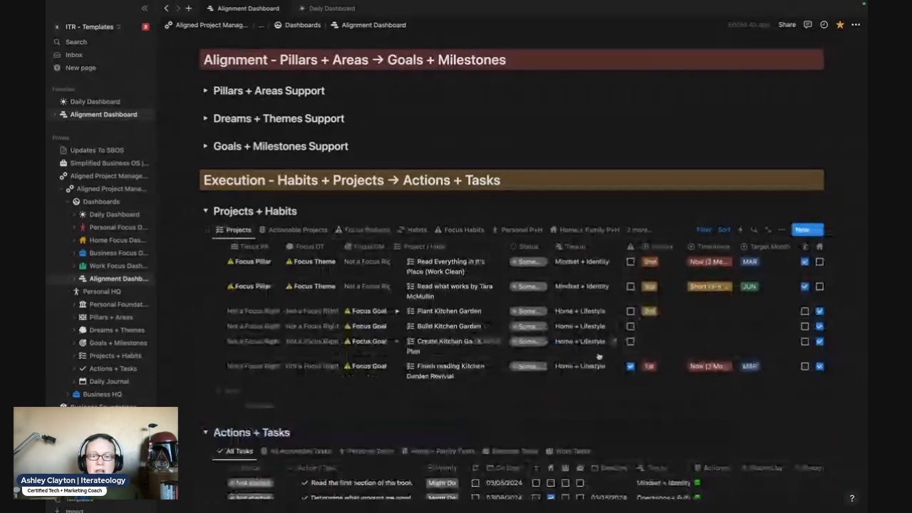
{"action": "scroll", "coordinate": [576, 365], "scroll_direction": "down", "scroll_amount": 1}
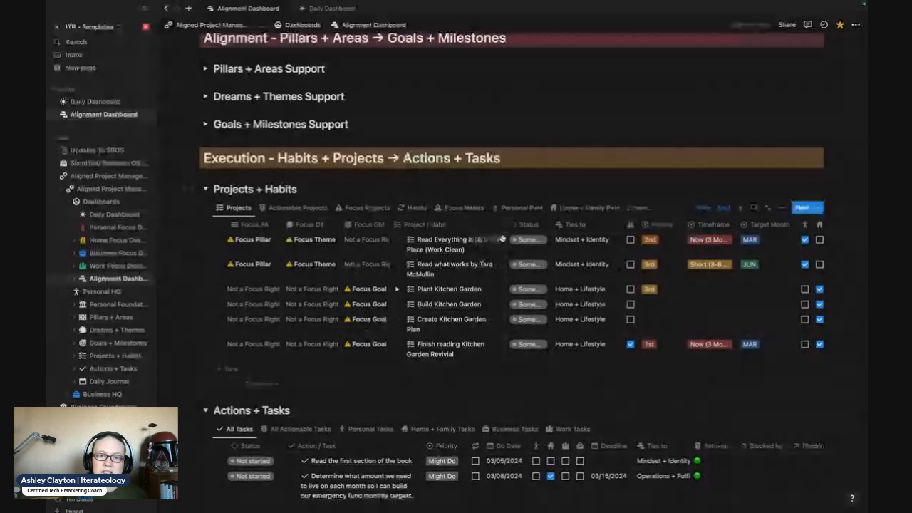
{"action": "left_click", "coordinate": [465, 208]}
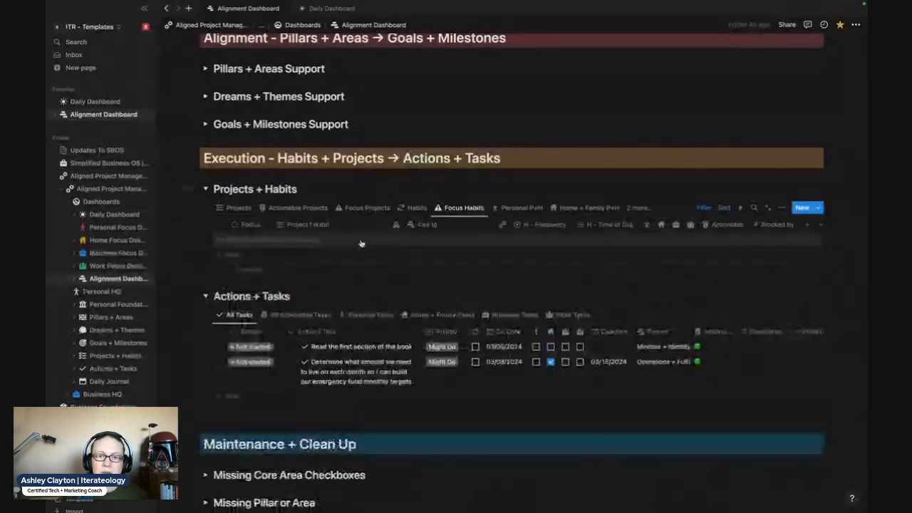
{"action": "left_click", "coordinate": [417, 207]}
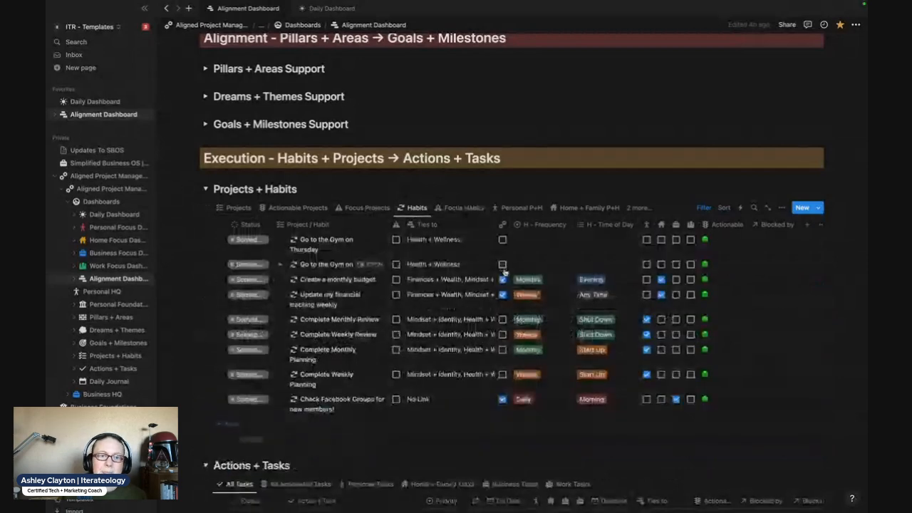
Return Projects + Habits to the Projects view and examine its blocking, action count and linked-task columns
{"action": "left_click", "coordinate": [237, 207]}
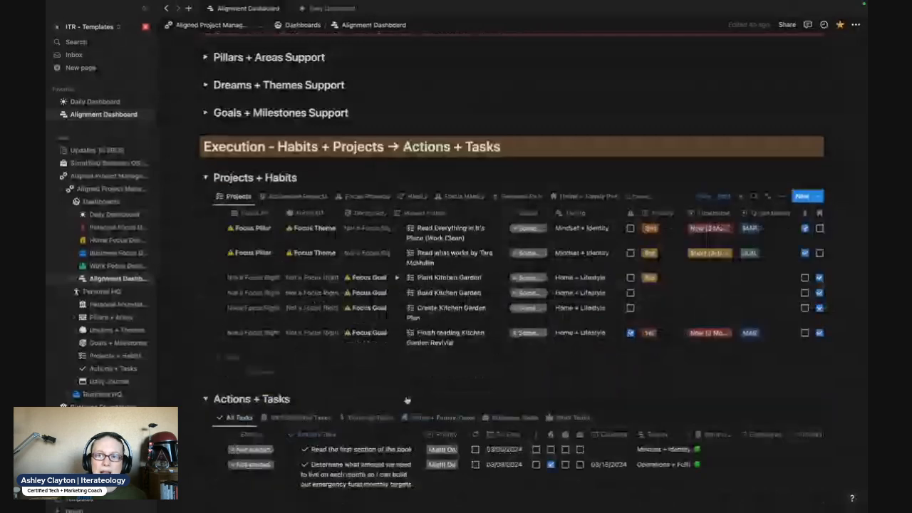
{"action": "scroll", "coordinate": [407, 400], "scroll_direction": "down", "scroll_amount": 3}
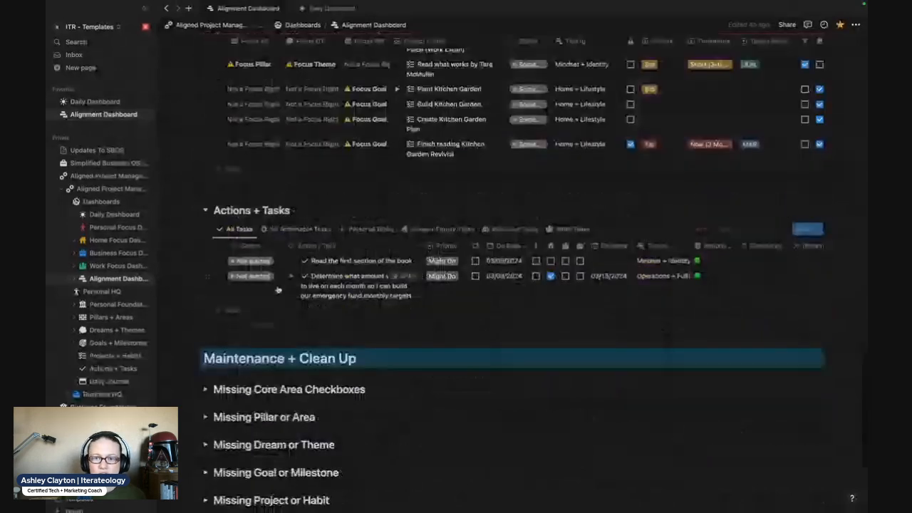
{"action": "scroll", "coordinate": [611, 206], "scroll_direction": "up", "scroll_amount": 1}
{"action": "scroll", "coordinate": [396, 186], "scroll_direction": "up", "scroll_amount": 3}
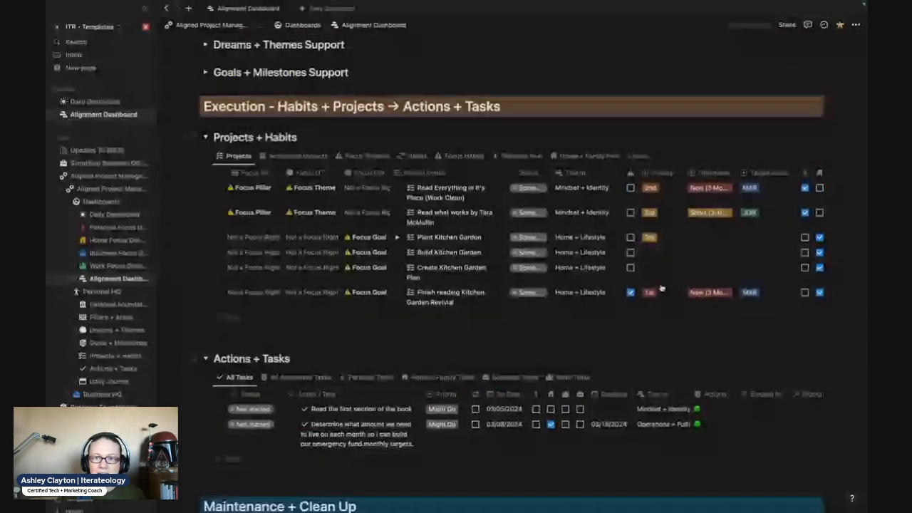
{"action": "scroll", "coordinate": [662, 289], "scroll_direction": "right", "scroll_amount": 5}
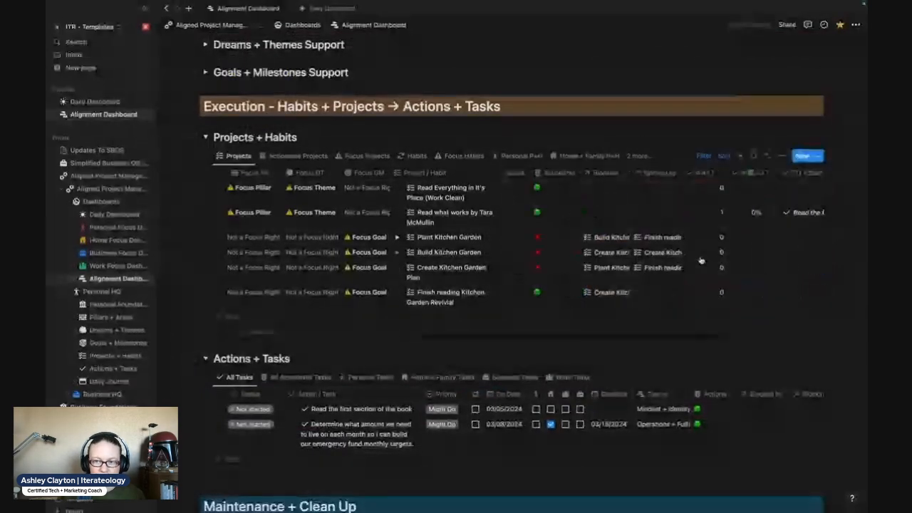
{"action": "scroll", "coordinate": [701, 261], "scroll_direction": "right", "scroll_amount": 5}
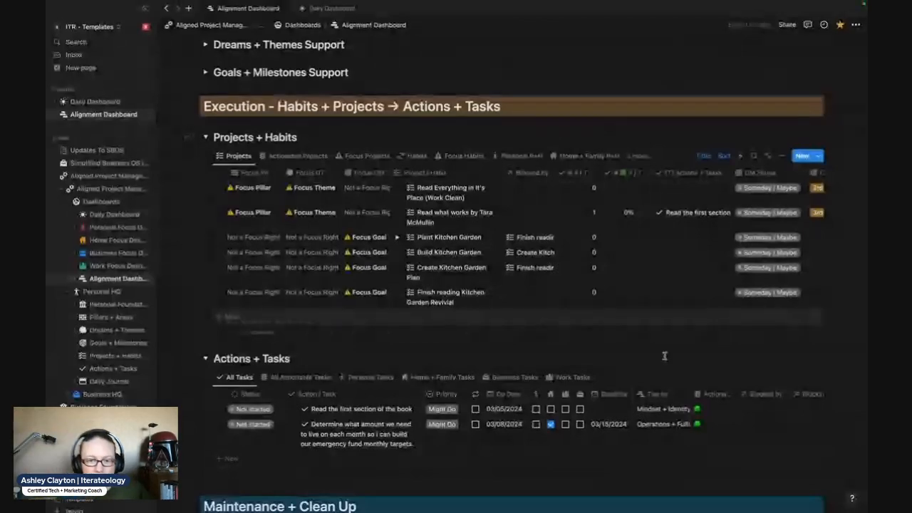
Add a new project named "Create GA4 Workshop Sales page on my website" to the Projects view of Projects + Habits
{"action": "left_click", "coordinate": [453, 317]}
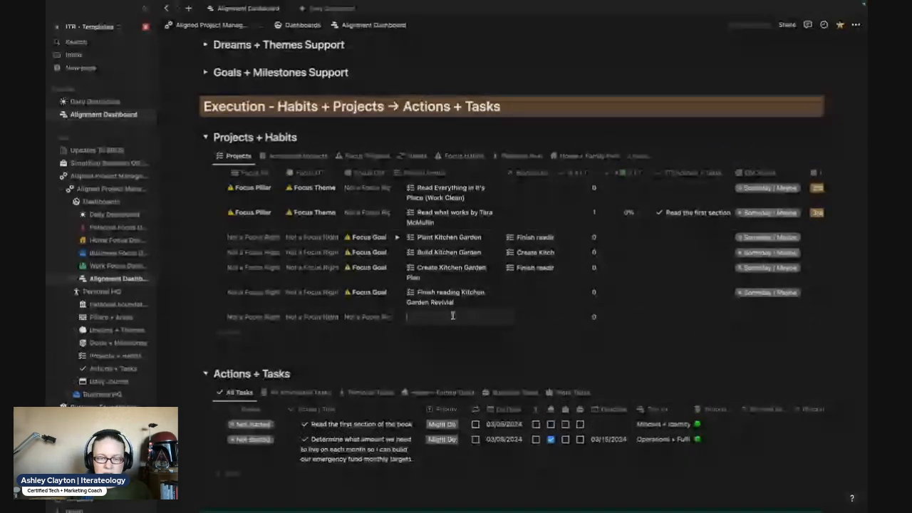
{"action": "type", "text": "Create"}
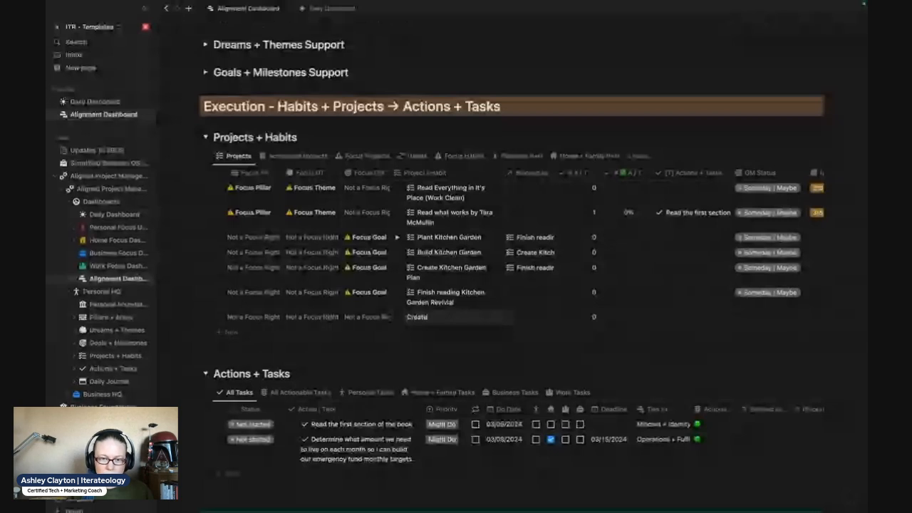
{"action": "type", "text": " Gar"}
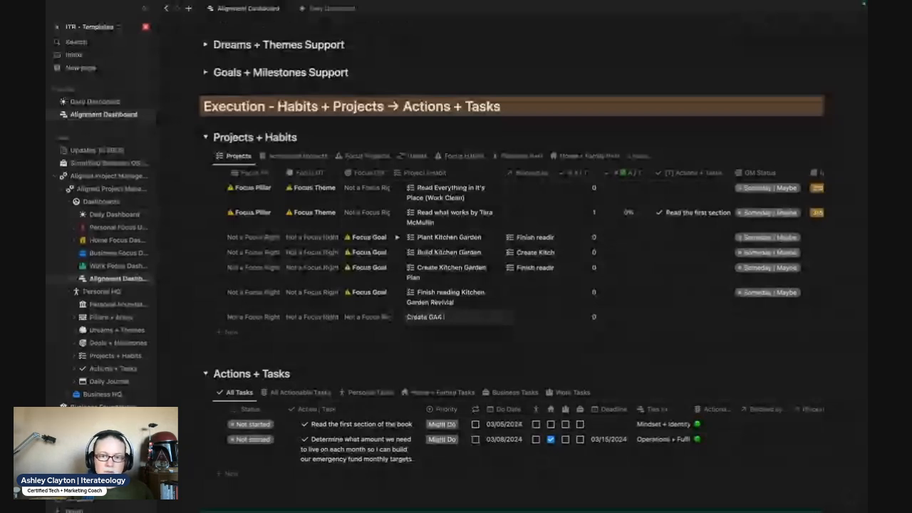
{"action": "type", "text": " Workshop Sales"}
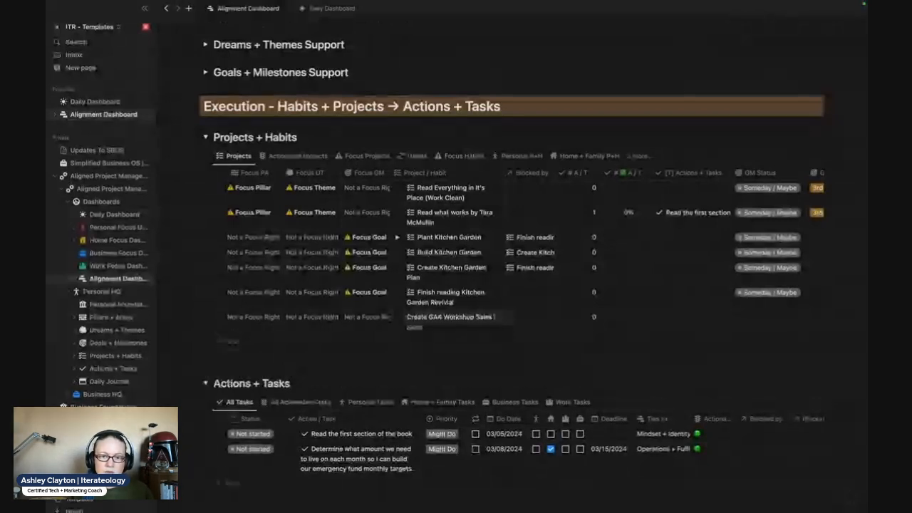
{"action": "type", "text": " page on my websi"}
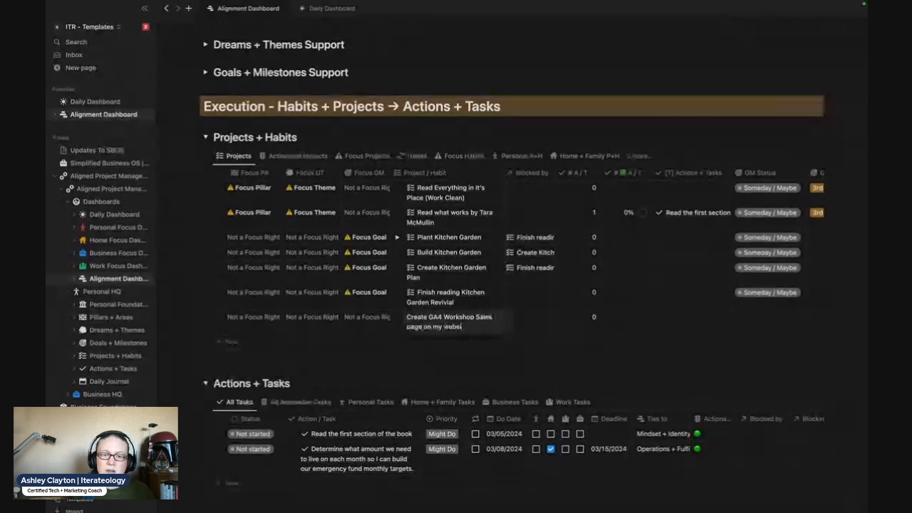
{"action": "type", "text": "te"}
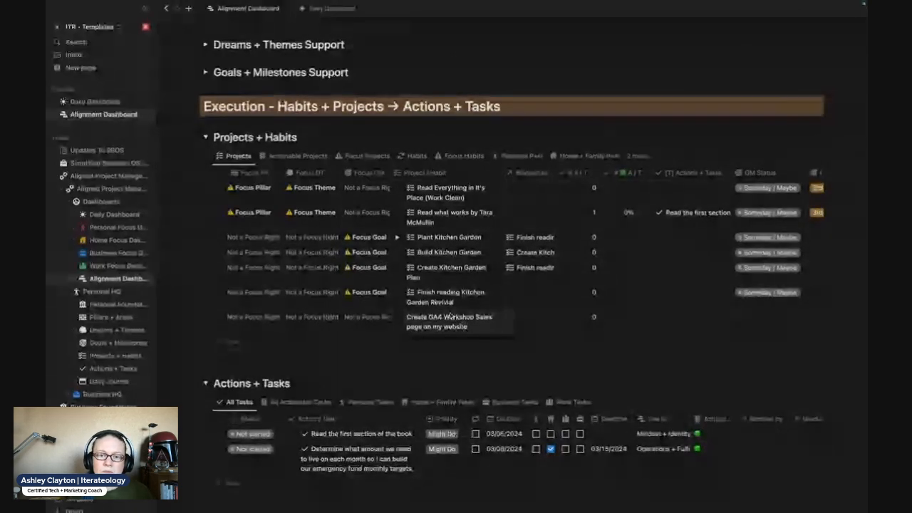
Delete the "Create GA4 Workshop Sales page on my website" project from the Projects view
{"action": "left_click_drag", "start_coordinate": [470, 330], "coordinate": [402, 319]}
{"action": "left_click", "coordinate": [491, 334]}
{"action": "key", "text": "Escape"}
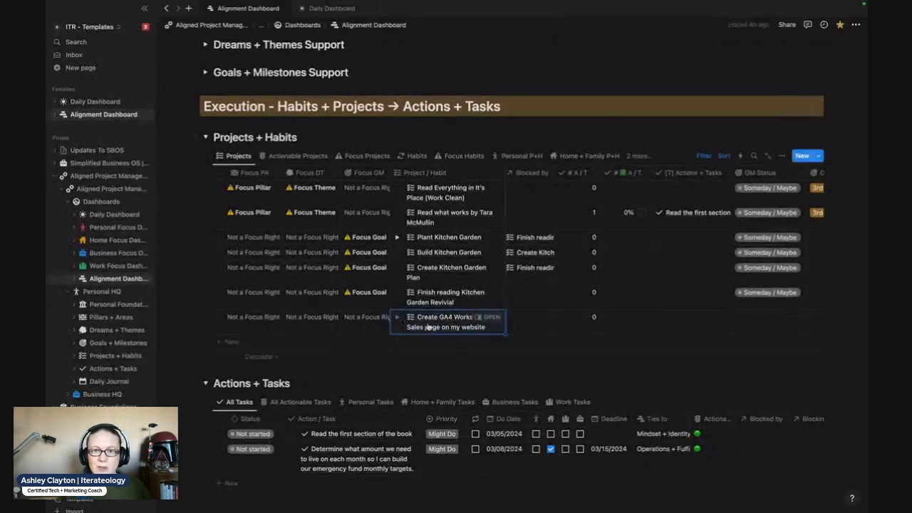
{"action": "left_click", "coordinate": [220, 317]}
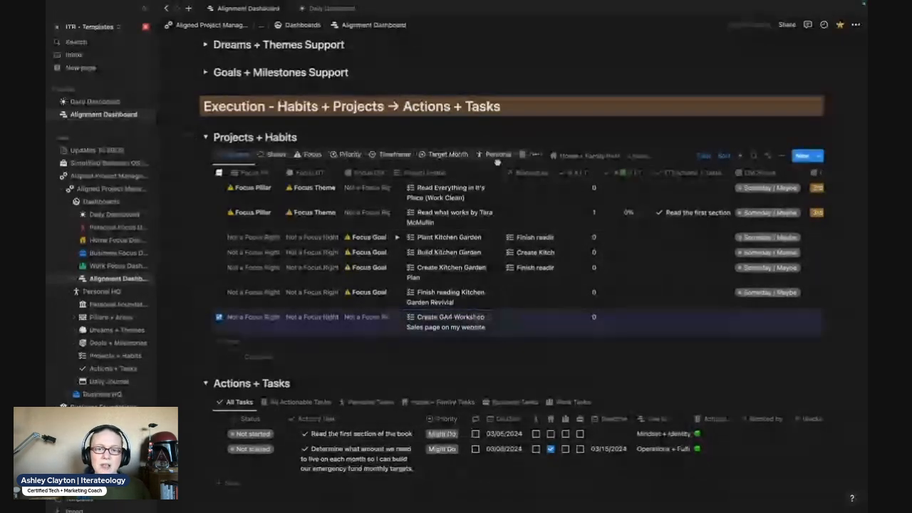
{"action": "left_click", "coordinate": [522, 156]}
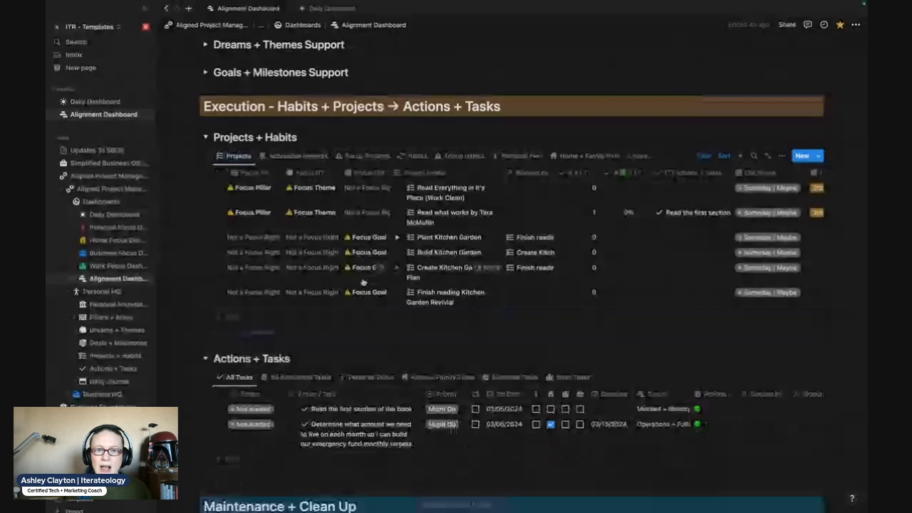
Examine the sub-projects under Plant Kitchen Garden and collapse them again
{"action": "scroll", "coordinate": [465, 205], "scroll_direction": "down", "scroll_amount": 2}
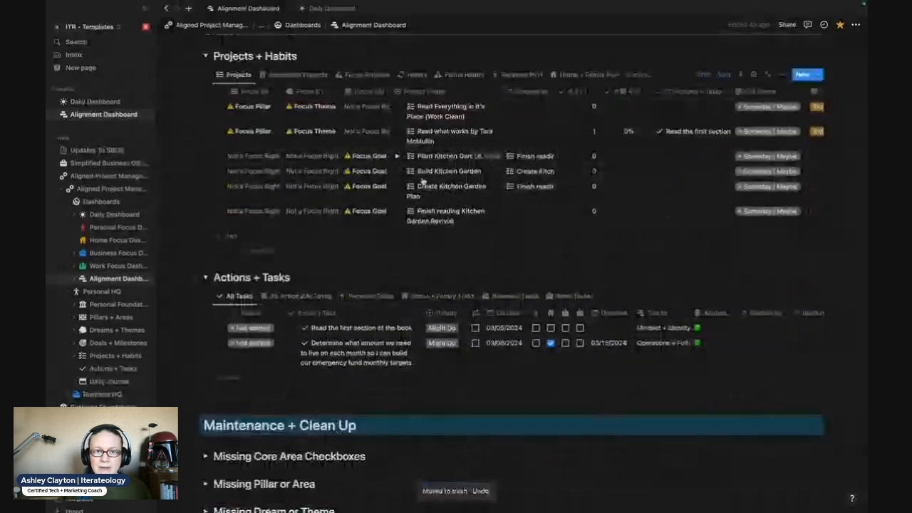
{"action": "left_click", "coordinate": [397, 156]}
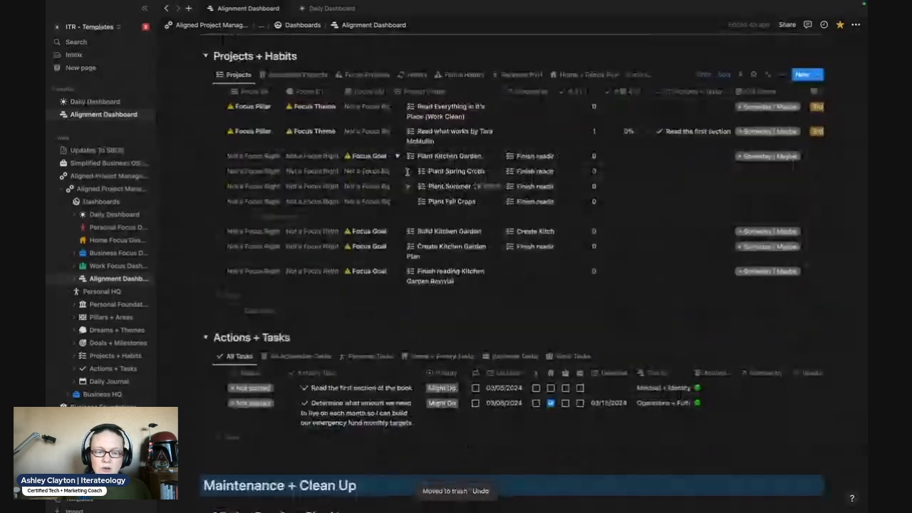
{"action": "left_click", "coordinate": [397, 156]}
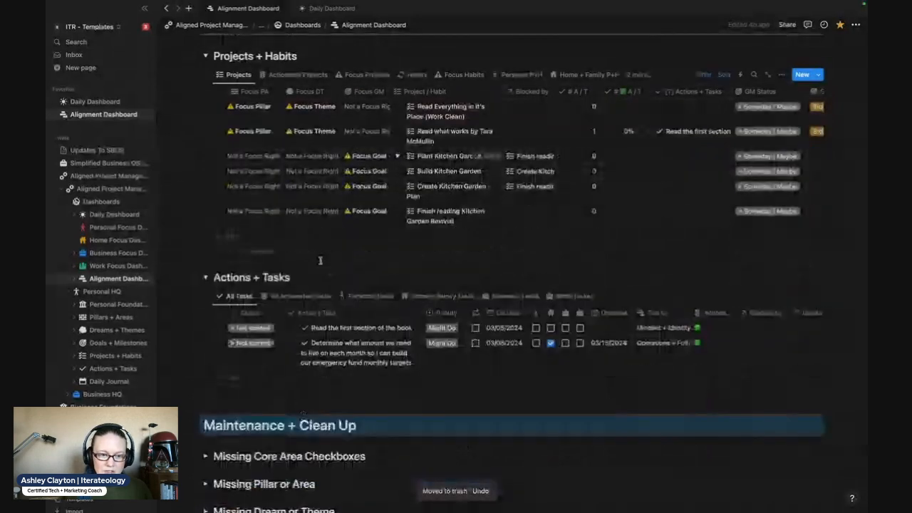
Add a blank task to Actions + Tasks and a project named "Launch GA4 workshop for coaches" to Projects + Habits
{"action": "left_click", "coordinate": [246, 383]}
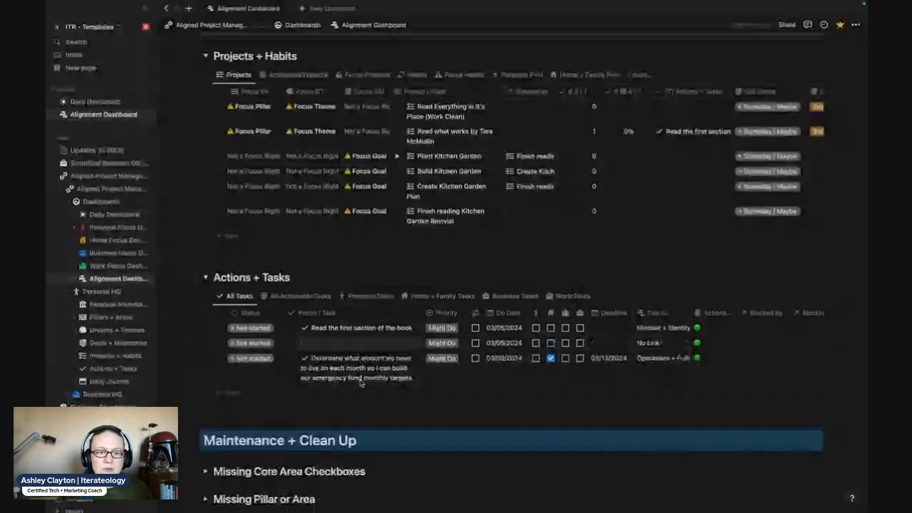
{"action": "left_click", "coordinate": [232, 240]}
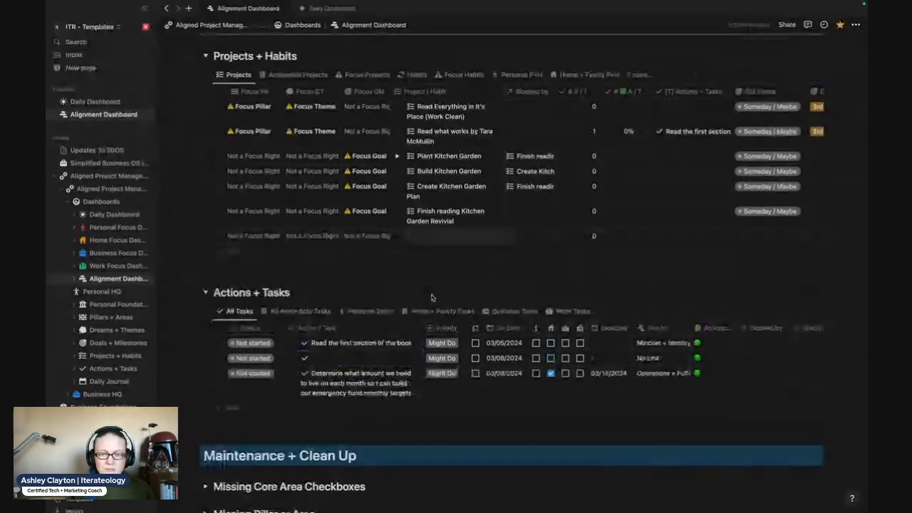
{"action": "type", "text": "Lau"}
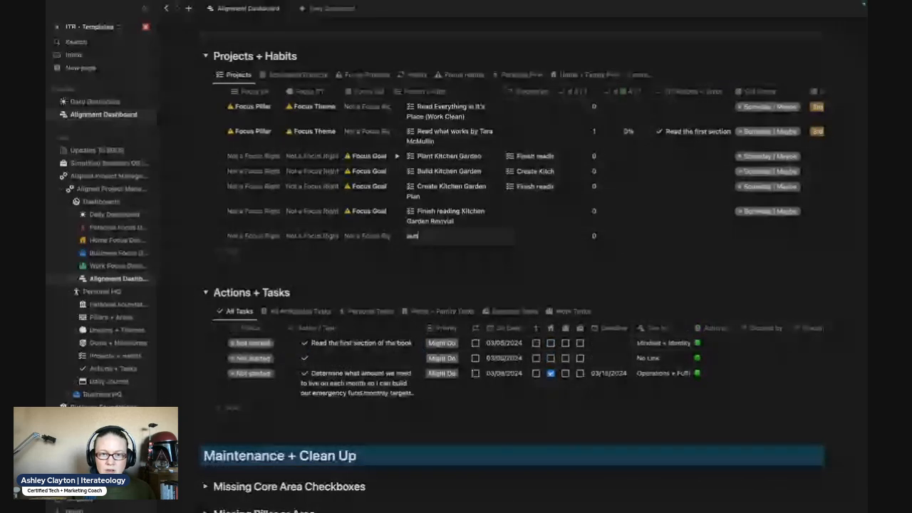
{"action": "type", "text": "nch"}
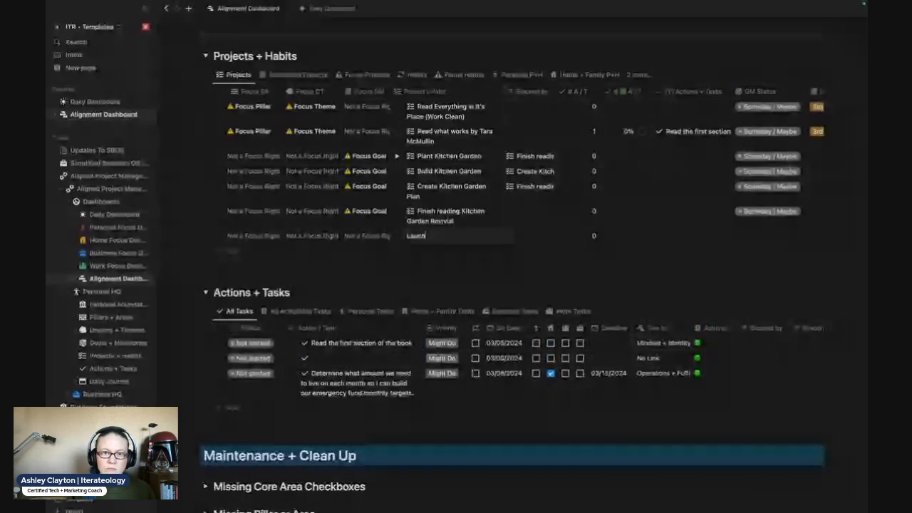
{"action": "type", "text": "nch"}
{"action": "key", "text": "BackSpace"}
{"action": "key", "text": "BackSpace"}
{"action": "key", "text": "BackSpace"}
{"action": "key", "text": "BackSpace"}
{"action": "key", "text": "BackSpace"}
{"action": "type", "text": "nch "}
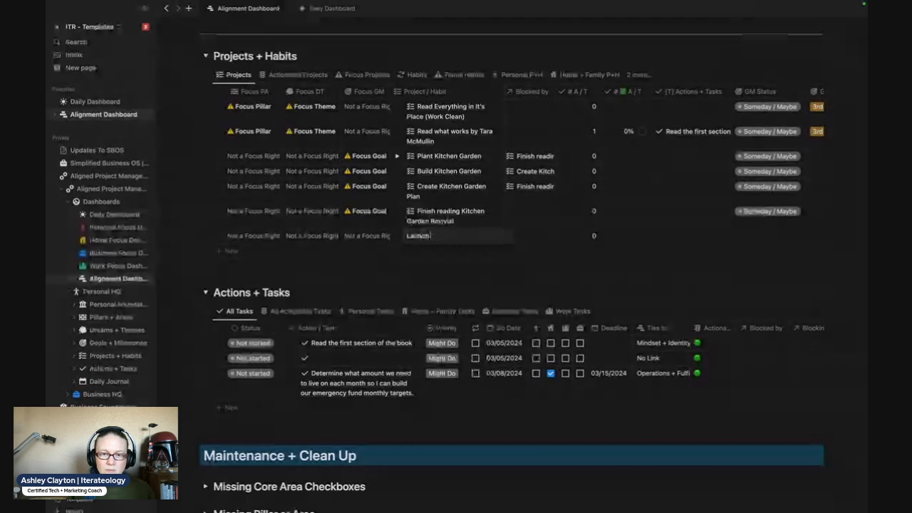
{"action": "type", "text": "GA4 workshop"}
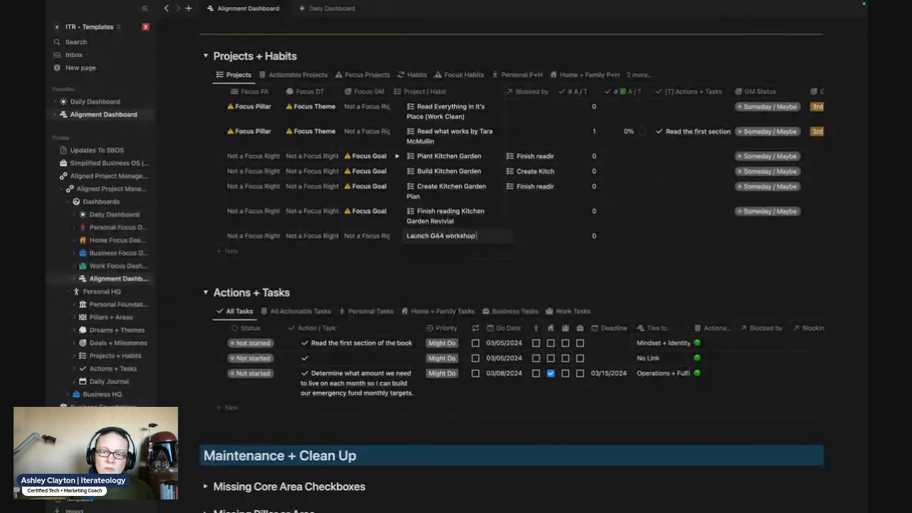
{"action": "type", "text": " for"}
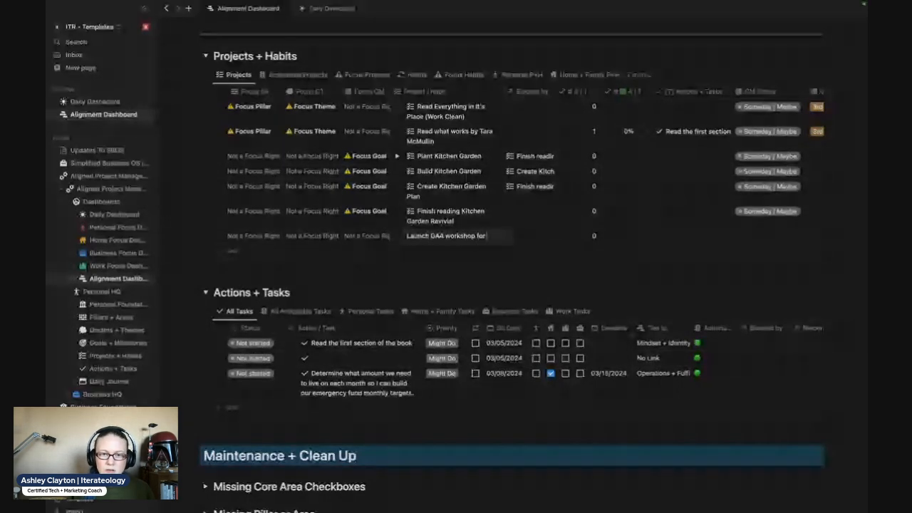
{"action": "type", "text": " coaches"}
{"action": "key", "text": "Escape"}
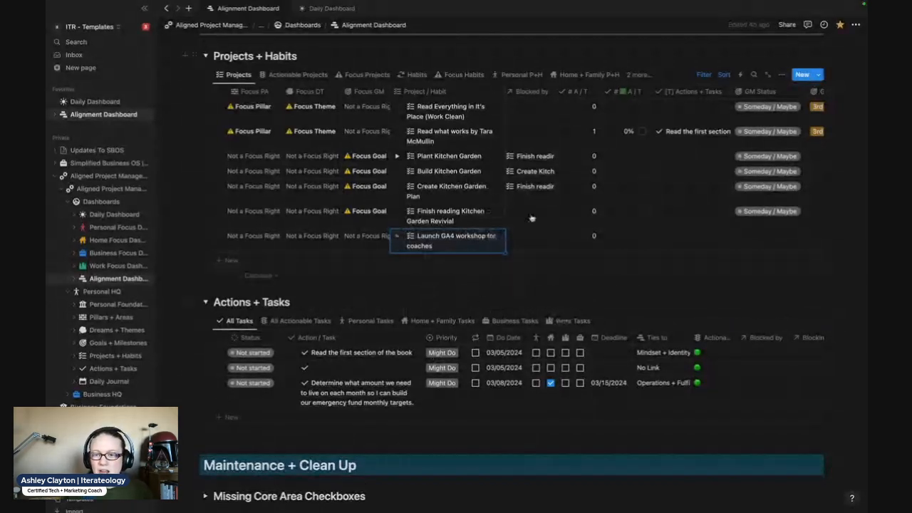
Try to add a linked task named "Create the sales pages" to the Launch GA4 workshop for coaches project
{"action": "left_click", "coordinate": [675, 237]}
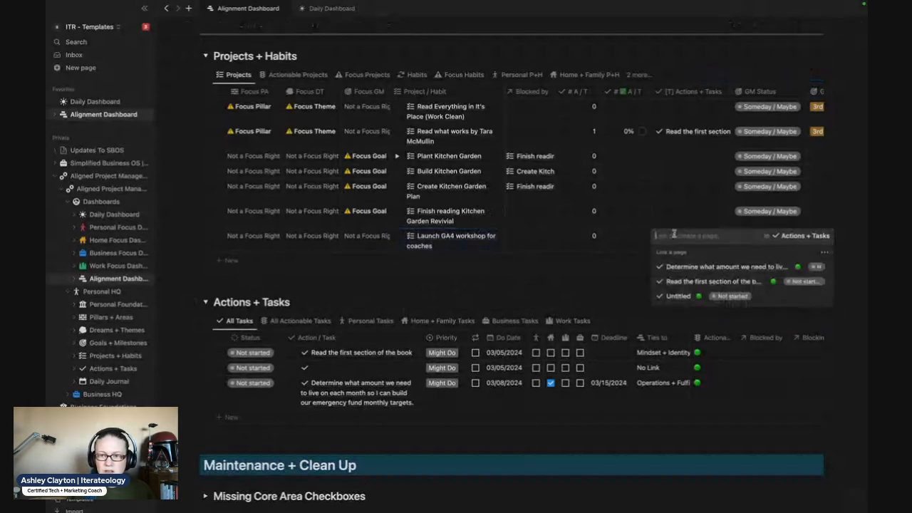
{"action": "type", "text": "Create the sales "}
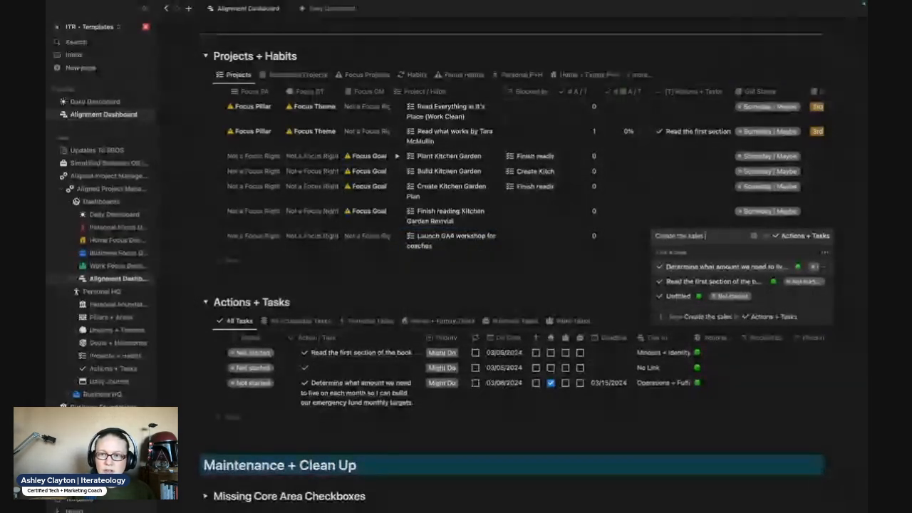
{"action": "type", "text": "pages"}
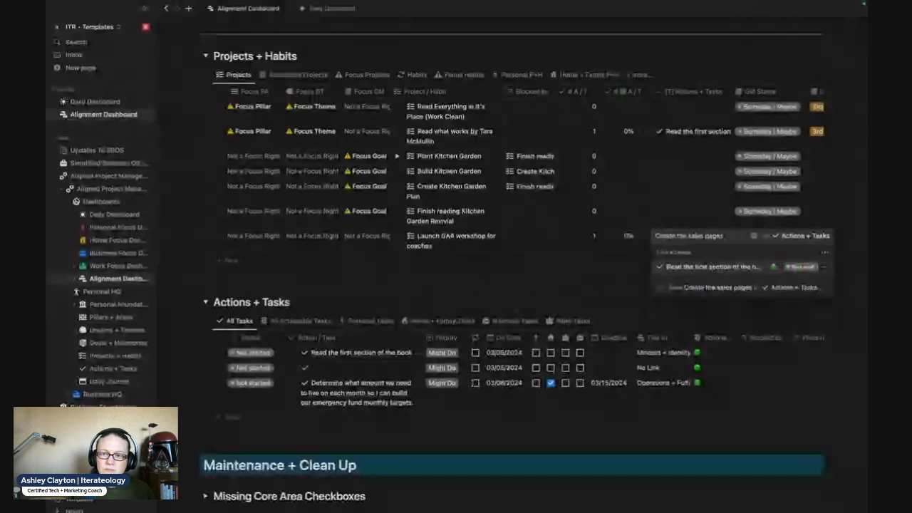
{"action": "key", "text": "BackSpace"}
{"action": "key", "text": "BackSpace"}
{"action": "key", "text": "BackSpace"}
{"action": "key", "text": "BackSpace"}
{"action": "key", "text": "BackSpace"}
{"action": "key", "text": "BackSpace"}
{"action": "key", "text": "BackSpace"}
{"action": "key", "text": "BackSpace"}
{"action": "key", "text": "BackSpace"}
{"action": "key", "text": "BackSpace"}
{"action": "key", "text": "BackSpace"}
{"action": "key", "text": "BackSpace"}
{"action": "key", "text": "BackSpace"}
{"action": "key", "text": "BackSpace"}
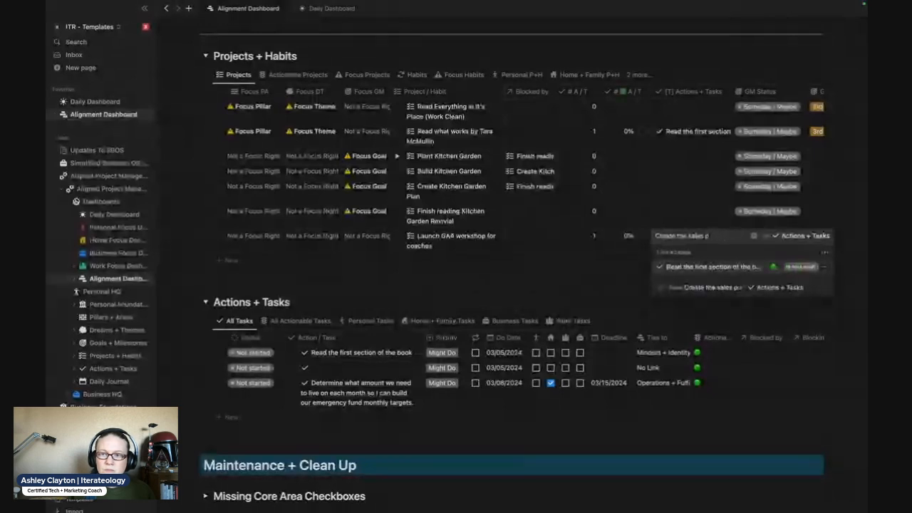
{"action": "key", "text": "BackSpace"}
{"action": "key", "text": "BackSpace"}
{"action": "key", "text": "BackSpace"}
{"action": "key", "text": "BackSpace"}
{"action": "key", "text": "BackSpace"}
{"action": "key", "text": "BackSpace"}
{"action": "key", "text": "BackSpace"}
{"action": "key", "text": "BackSpace"}
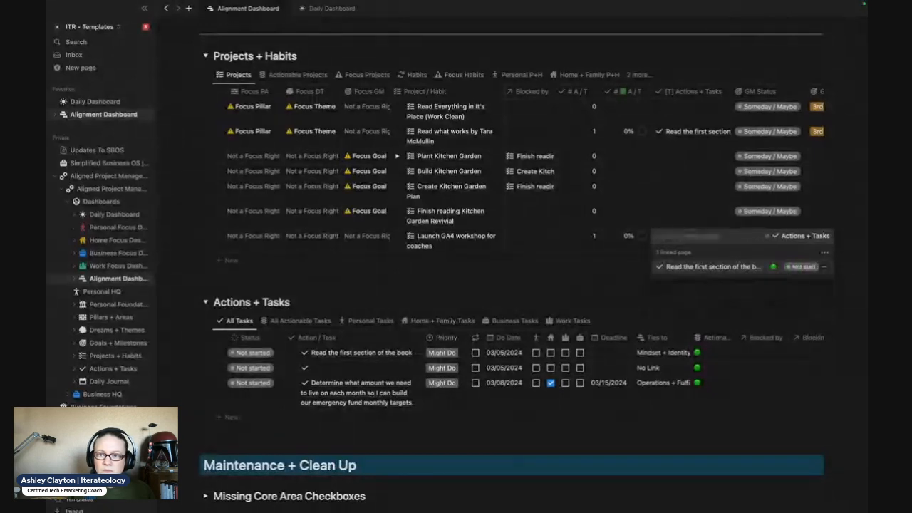
Try to add a linked task named "Determine bonuses" to the Launch GA4 workshop for coaches project
{"action": "type", "text": "Determine "}
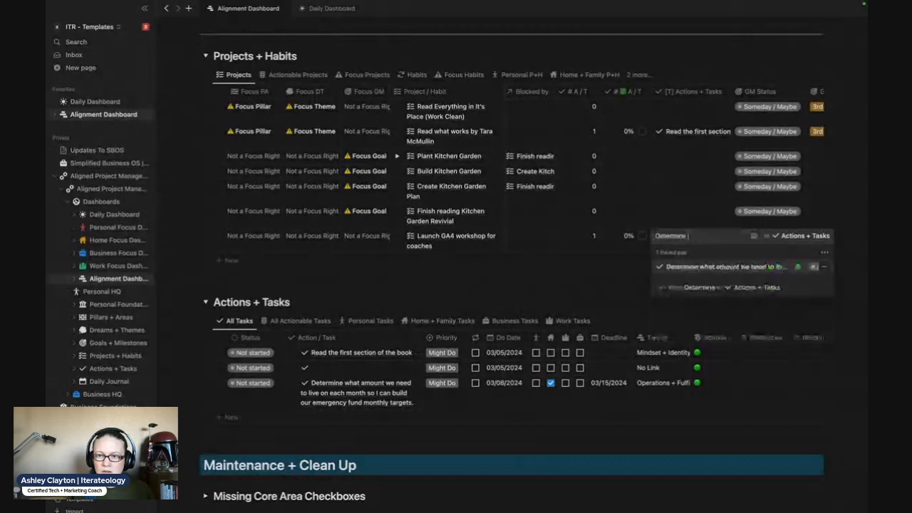
{"action": "type", "text": "an"}
{"action": "type", "text": "nuses"}
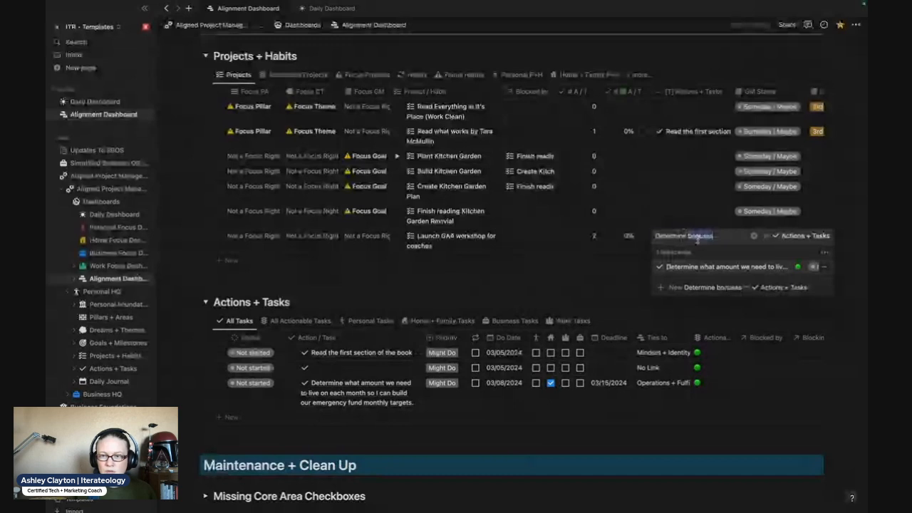
{"action": "key", "text": "BackSpace"}
{"action": "key", "text": "BackSpace"}
{"action": "key", "text": "BackSpace"}
{"action": "key", "text": "BackSpace"}
{"action": "key", "text": "BackSpace"}
{"action": "key", "text": "BackSpace"}
{"action": "key", "text": "BackSpace"}
{"action": "key", "text": "BackSpace"}
{"action": "key", "text": "BackSpace"}
{"action": "key", "text": "BackSpace"}
{"action": "key", "text": "BackSpace"}
{"action": "key", "text": "BackSpace"}
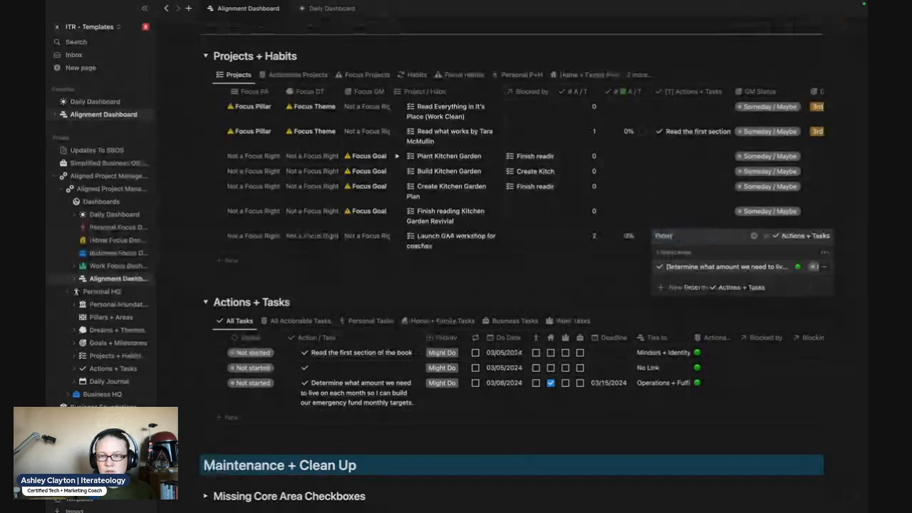
{"action": "type", "text": "Promote"}
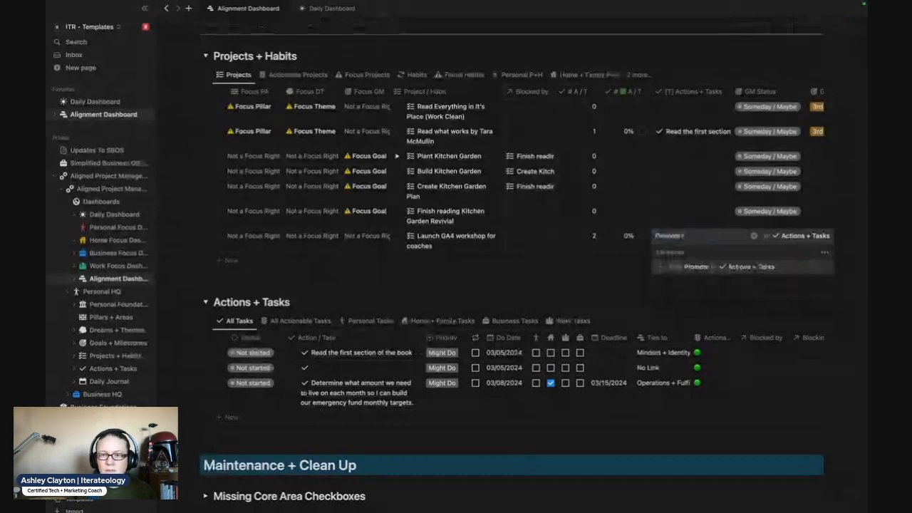
{"action": "key", "text": "BackSpace"}
{"action": "key", "text": "BackSpace"}
{"action": "key", "text": "BackSpace"}
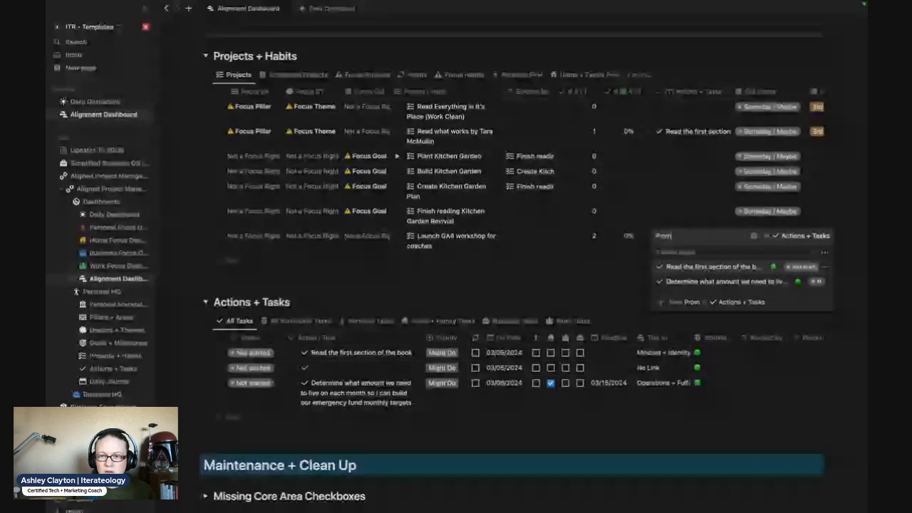
{"action": "key", "text": "BackSpace"}
{"action": "key", "text": "BackSpace"}
{"action": "key", "text": "BackSpace"}
{"action": "key", "text": "BackSpace"}
{"action": "key", "text": "BackSpace"}
Create a task named "Send interest email to list" linked to the Launch GA4 workshop for coaches project
{"action": "type", "text": "Send inter"}
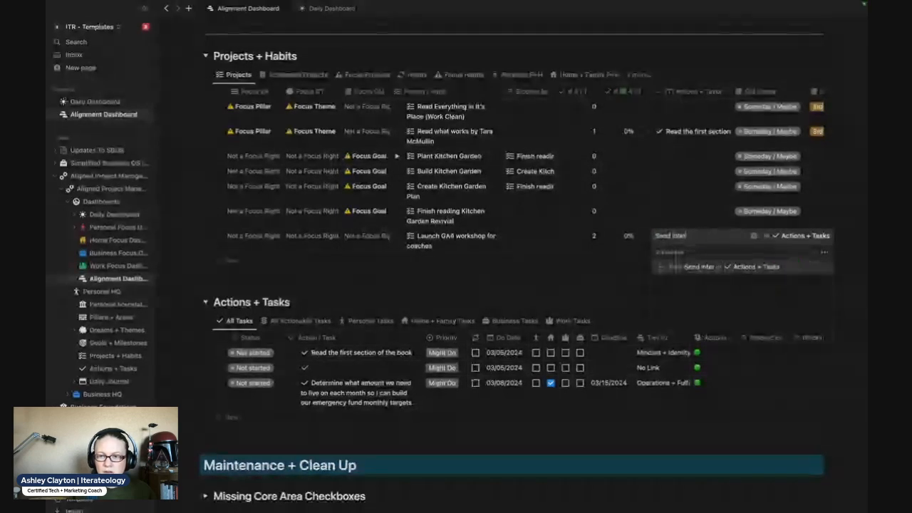
{"action": "type", "text": "est email to list"}
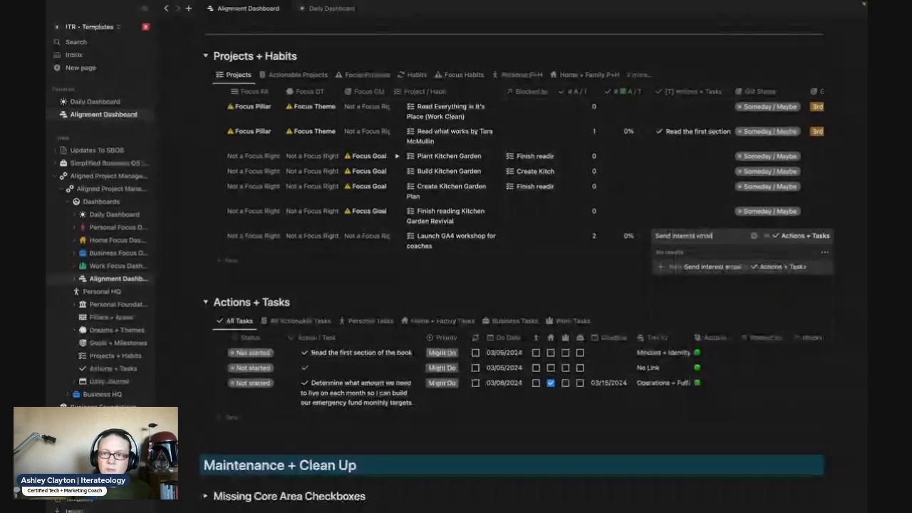
{"action": "key", "text": "Return"}
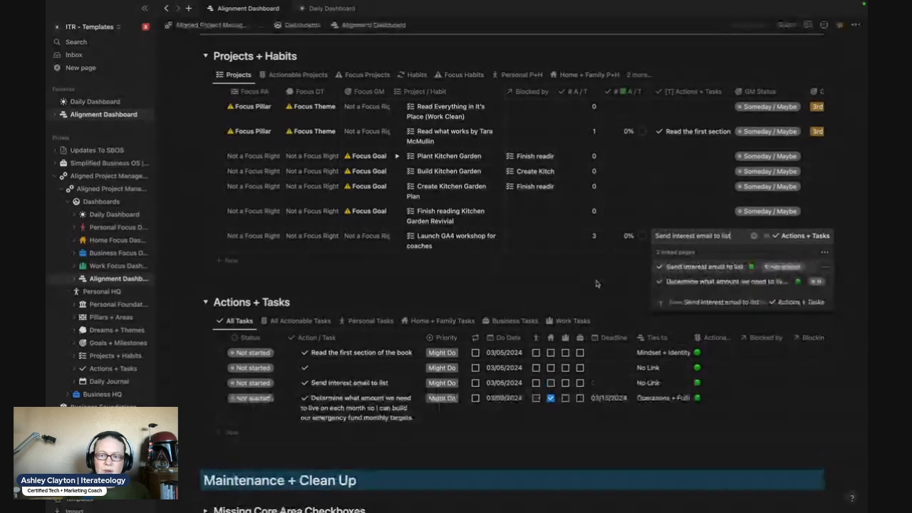
{"action": "key", "text": "Escape"}
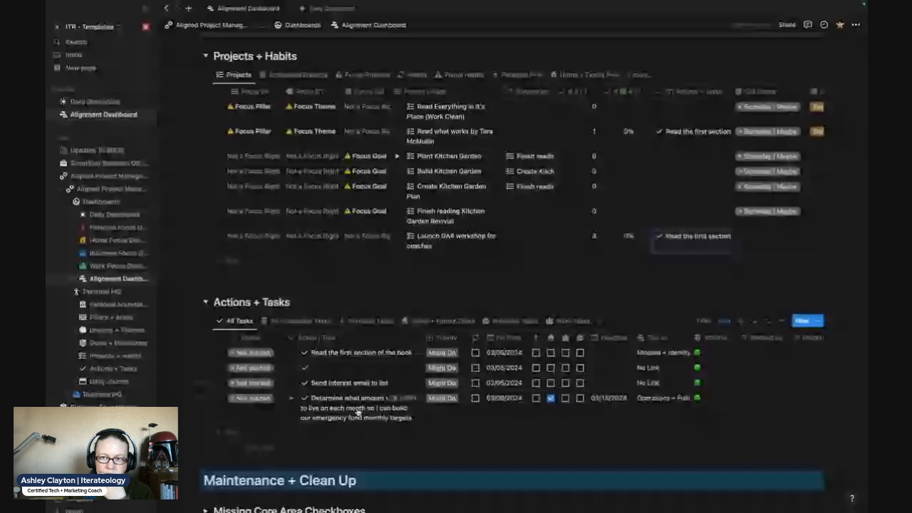
Unlink the emergency fund amount task and the "Read the first section of the book" task from the Launch GA4 workshop project
{"action": "scroll", "coordinate": [392, 405], "scroll_direction": "down", "scroll_amount": 1}
{"action": "scroll", "coordinate": [392, 405], "scroll_direction": "down", "scroll_amount": 1}
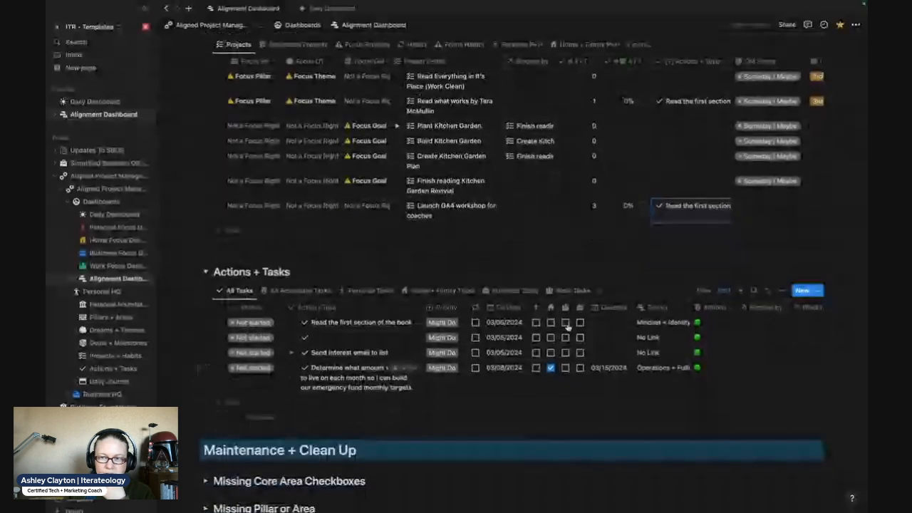
{"action": "left_click", "coordinate": [682, 214]}
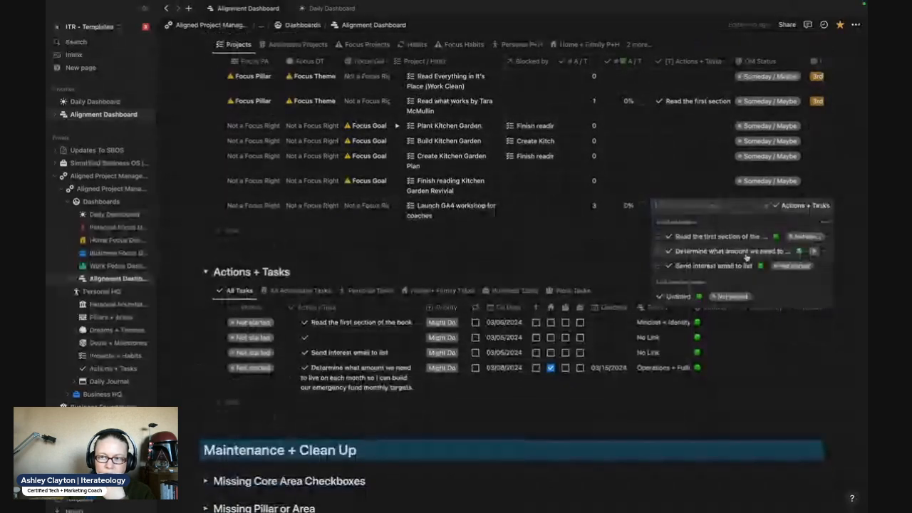
{"action": "left_click", "coordinate": [814, 251]}
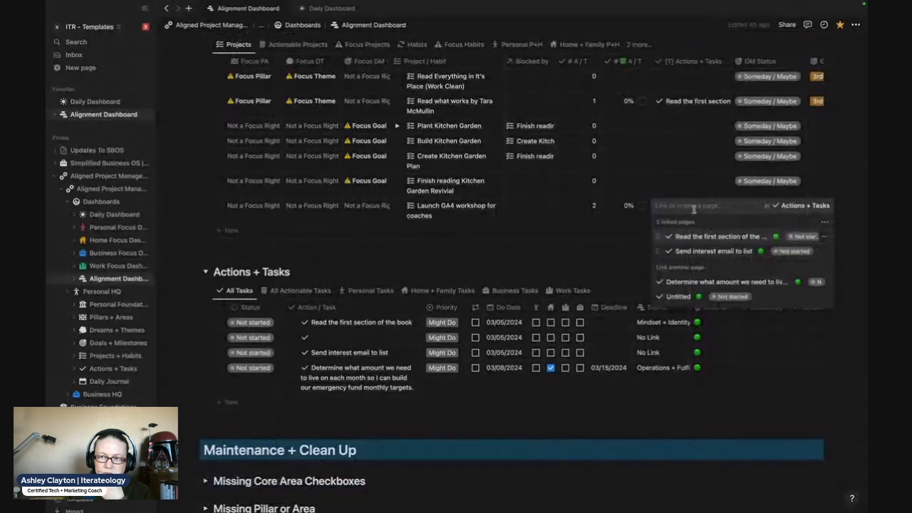
{"action": "left_click", "coordinate": [825, 236]}
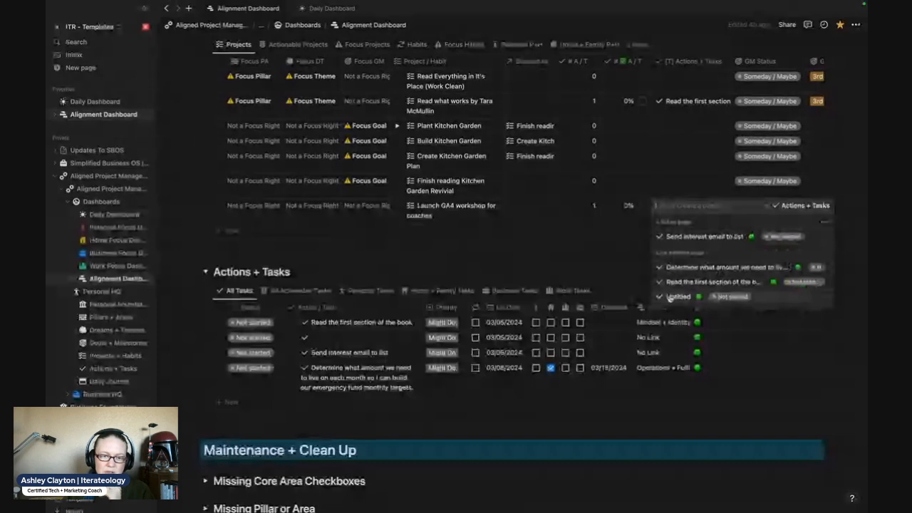
{"action": "left_click", "coordinate": [336, 344]}
{"action": "left_click", "coordinate": [345, 340]}
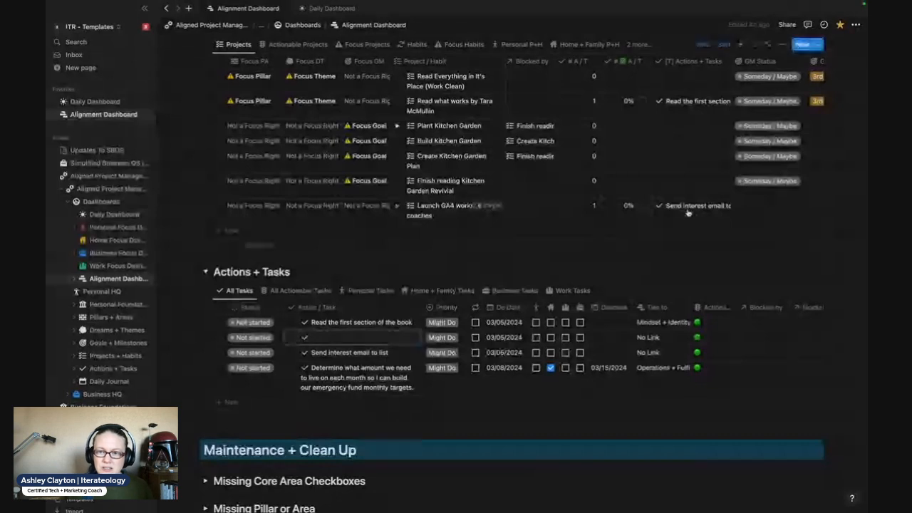
Create a task named "Create Sales Page Copy" linked to the Launch GA4 workshop for coaches project
{"action": "left_click", "coordinate": [688, 211]}
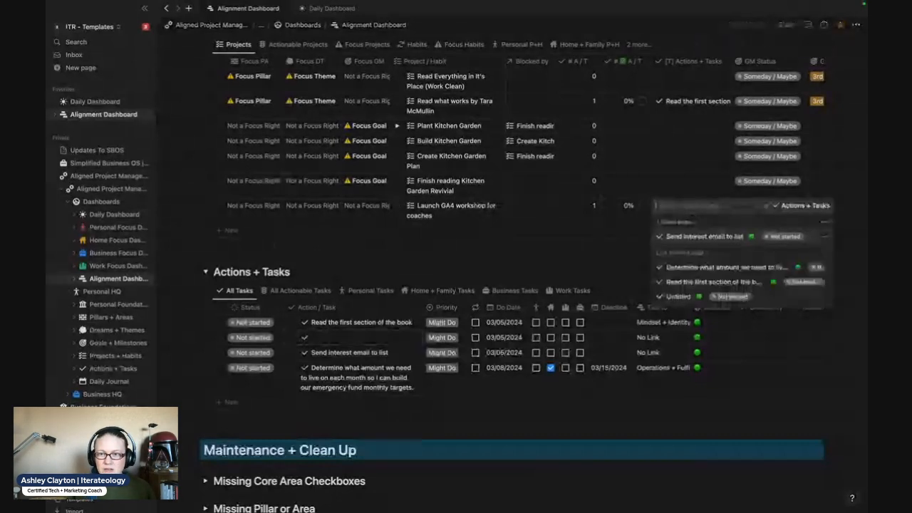
{"action": "type", "text": "Create Se"}
{"action": "type", "text": "les Page"}
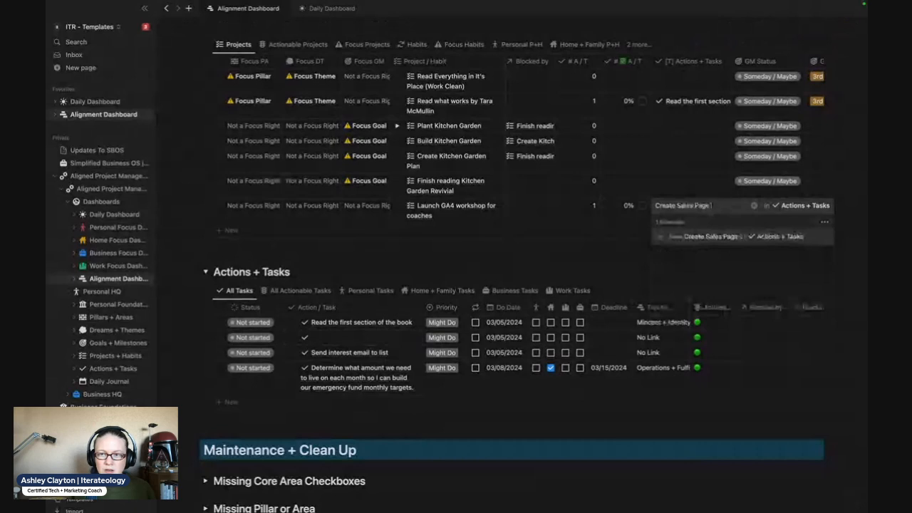
{"action": "type", "text": " Copy"}
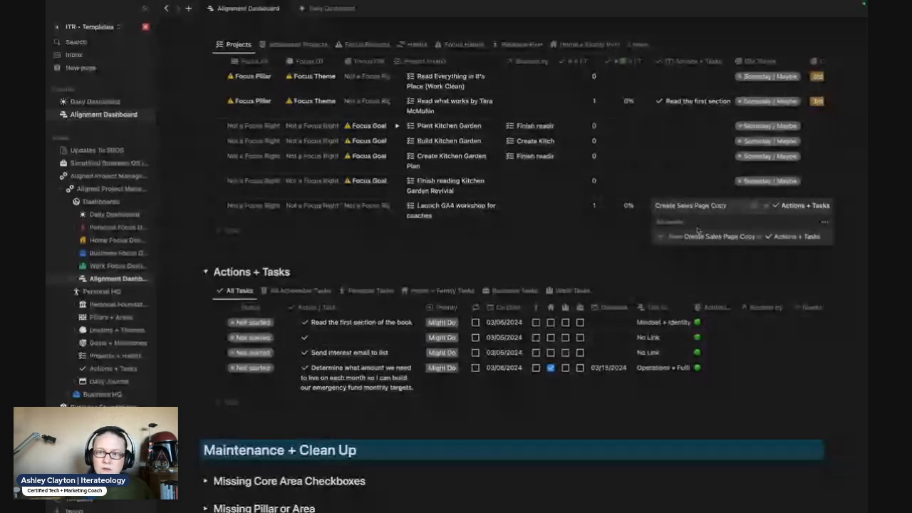
{"action": "left_click", "coordinate": [711, 236]}
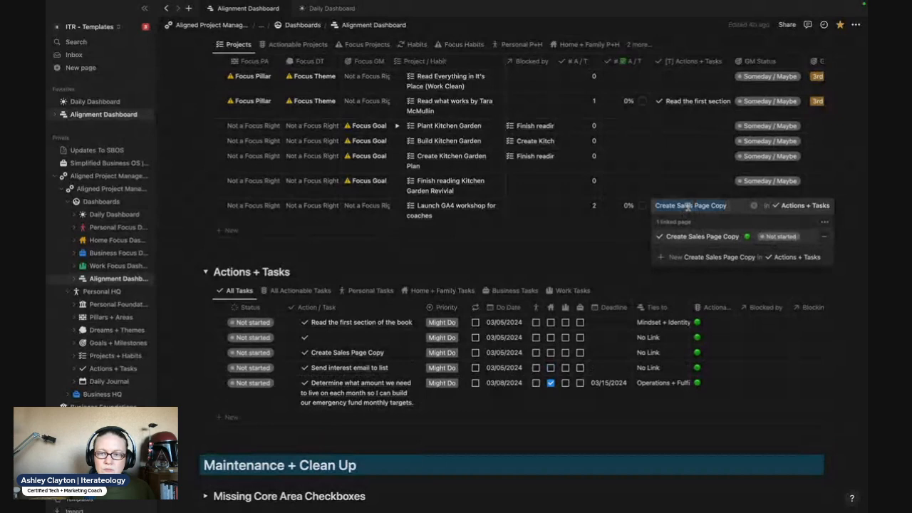
Create a task named "Put critical dates on the calendar." linked to the Launch GA4 workshop for coaches project
{"action": "type", "text": "P"}
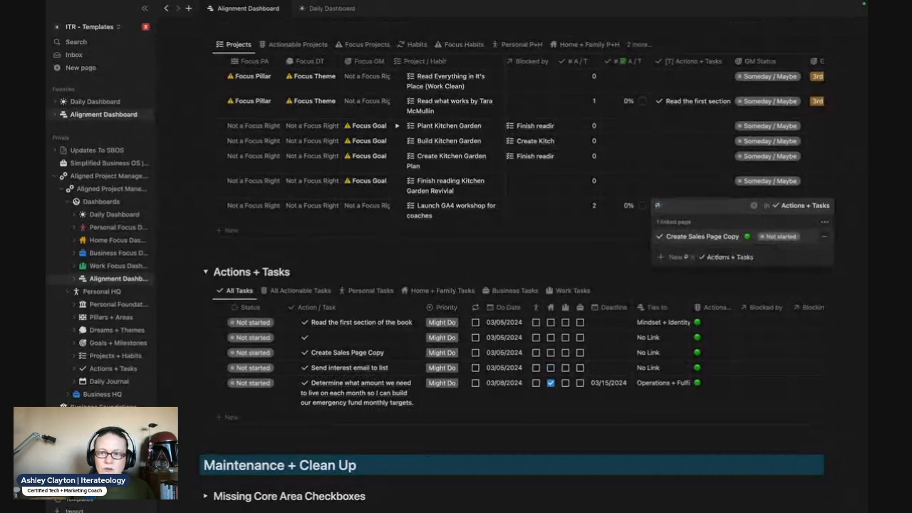
{"action": "type", "text": "ut Criti"}
{"action": "key", "text": "BackSpace"}
{"action": "key", "text": "BackSpace"}
{"action": "key", "text": "BackSpace"}
{"action": "key", "text": "BackSpace"}
{"action": "key", "text": "BackSpace"}
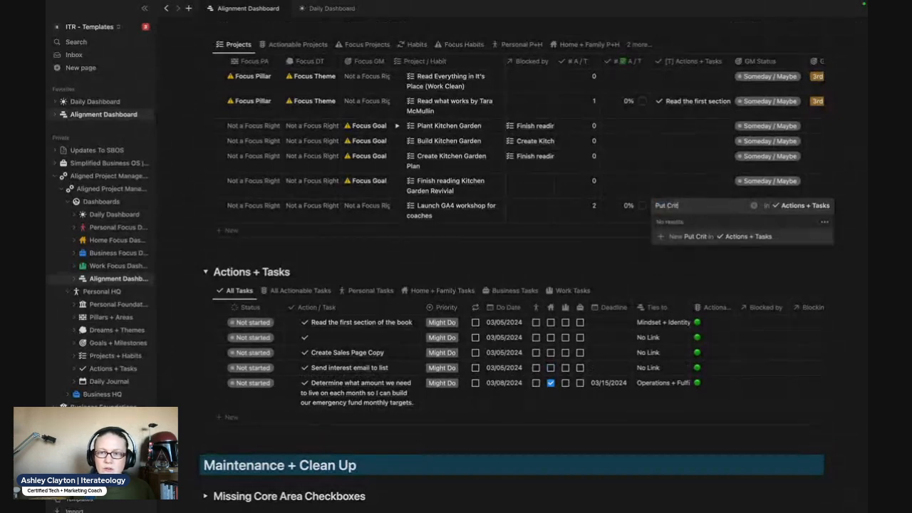
{"action": "type", "text": "critical dates on the d"}
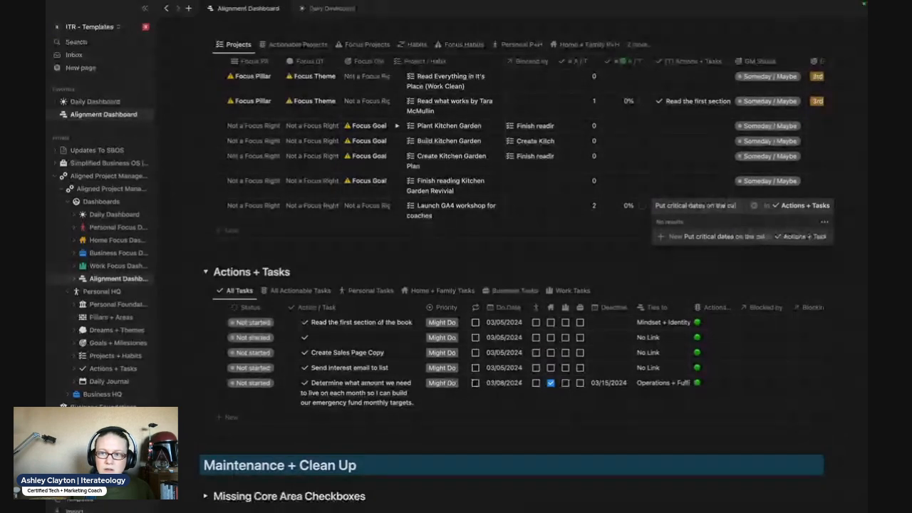
{"action": "type", "text": "alendar"}
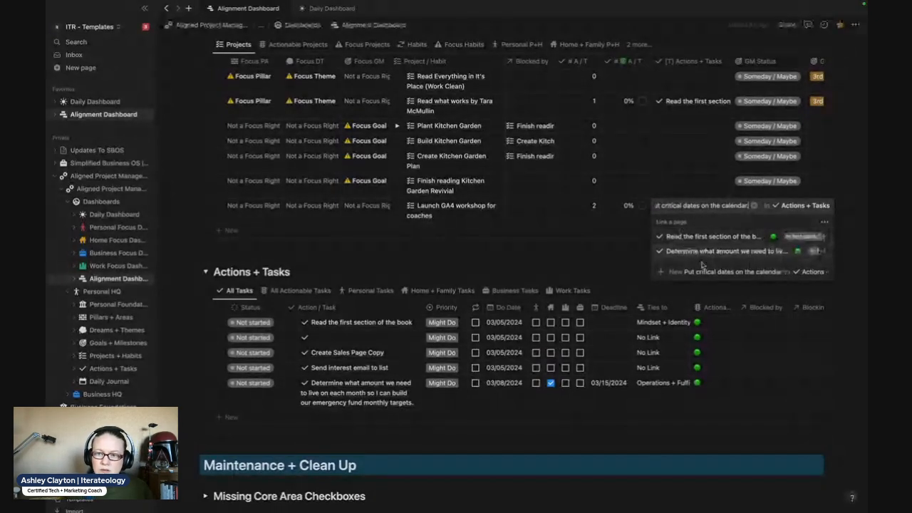
{"action": "left_click", "coordinate": [713, 272]}
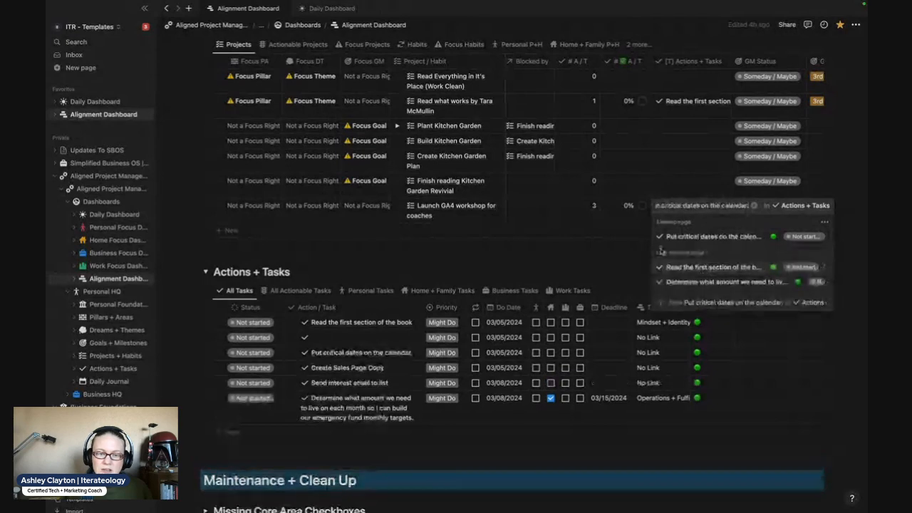
{"action": "key", "text": "Escape"}
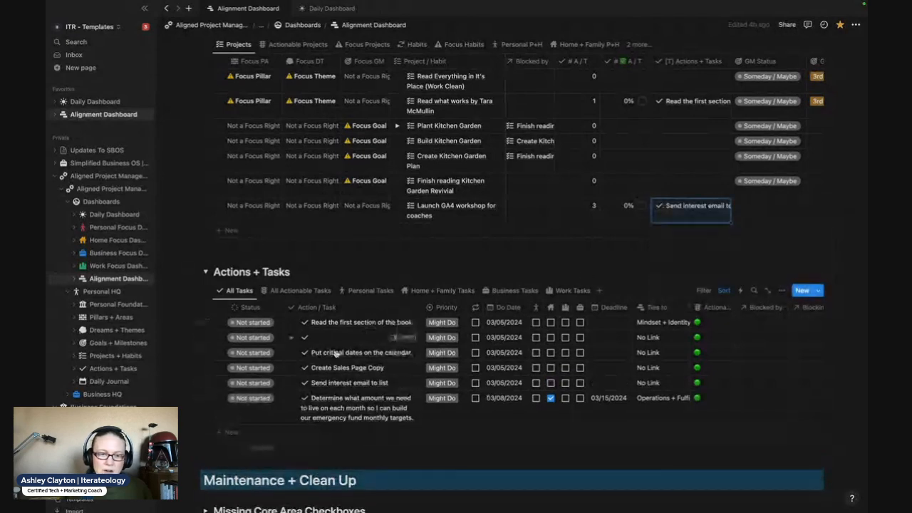
Name the untitled task in the Actions + Tasks table "Launch Sales Page"
{"action": "left_click", "coordinate": [336, 341]}
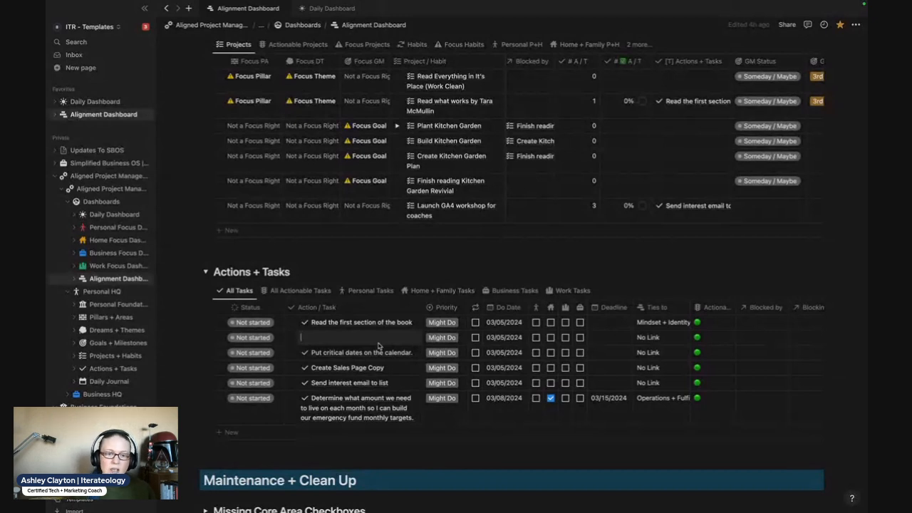
{"action": "type", "text": "Launch Sales Page"}
{"action": "key", "text": "Return"}
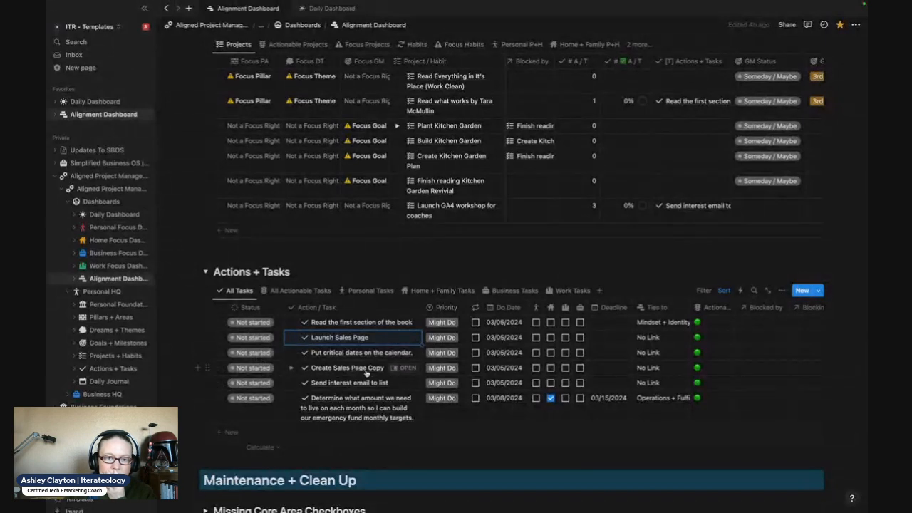
Rename the "Create Sales Page Copy" task as "Write Sales Page Copy"
{"action": "left_click", "coordinate": [329, 369]}
{"action": "left_click_drag", "start_coordinate": [329, 369], "coordinate": [317, 368]}
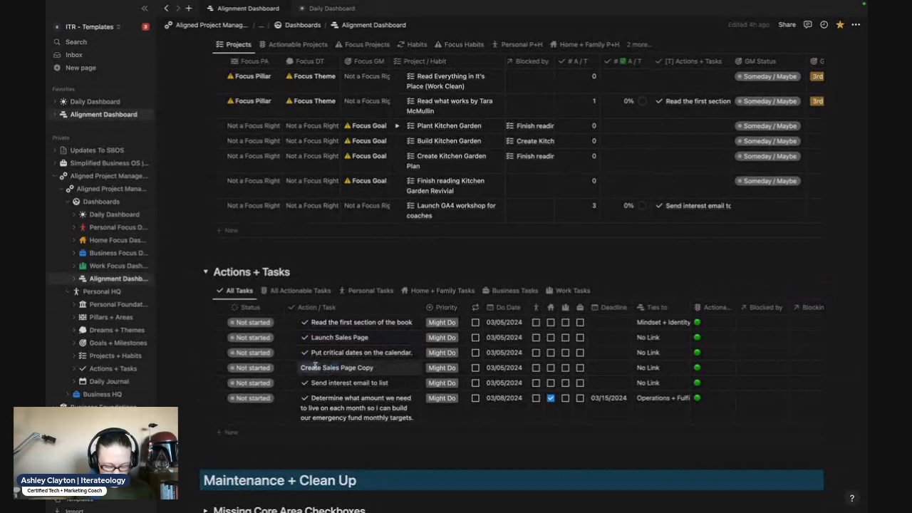
{"action": "type", "text": "Write"}
{"action": "key", "text": "Return"}
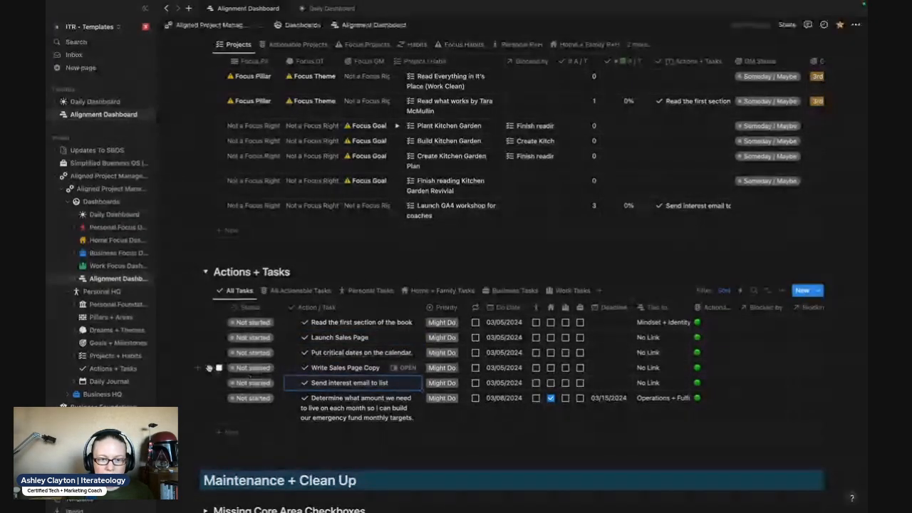
Remove the task table's sorting and nest "Write Sales Page Copy" as a sub-item of "Launch Sales Page"
{"action": "left_click_drag", "start_coordinate": [291, 352], "coordinate": [295, 346]}
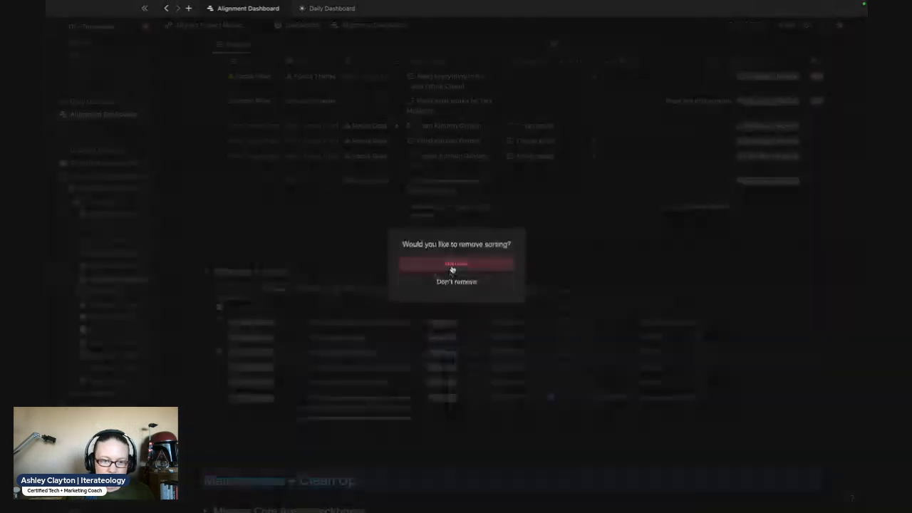
{"action": "left_click", "coordinate": [456, 263]}
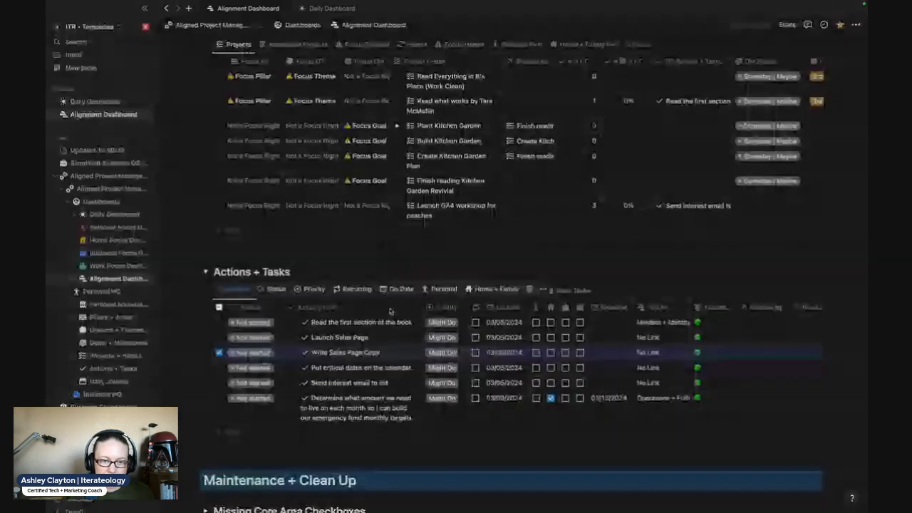
{"action": "left_click", "coordinate": [292, 340]}
{"action": "left_click_drag", "start_coordinate": [219, 369], "coordinate": [301, 345]}
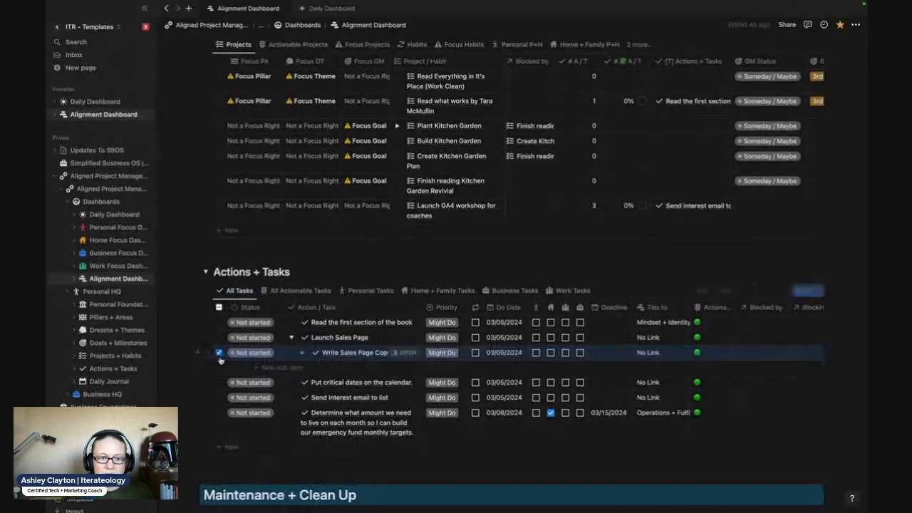
Add a sub-item named "Get graphic for the sale page" under the "Launch Sales Page" task
{"action": "left_click", "coordinate": [308, 368]}
{"action": "type", "text": "Get graphic for the sal"}
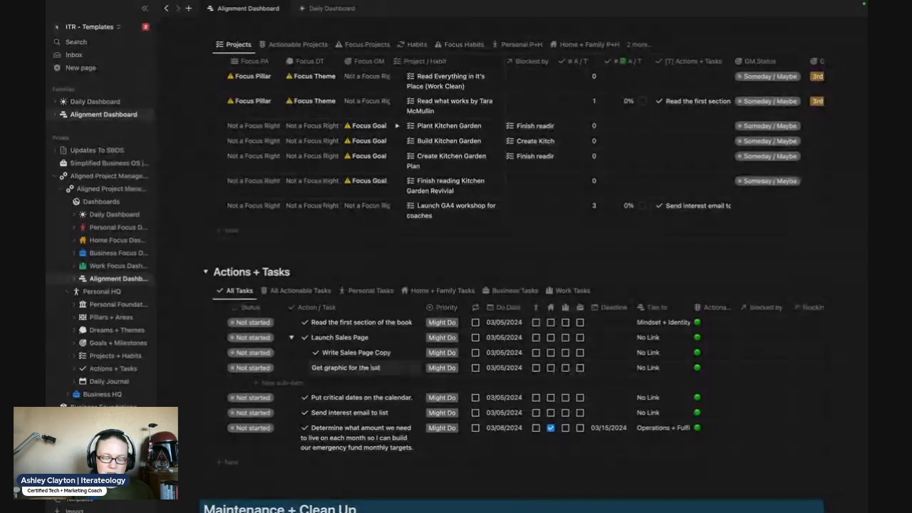
{"action": "type", "text": "e page"}
{"action": "key", "text": "Return"}
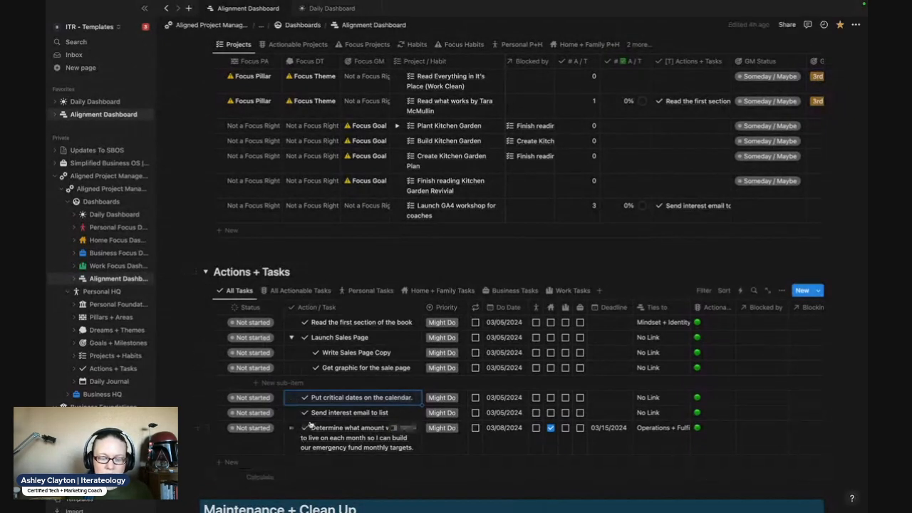
Add a new top-level task named "Write GA4 workshop emails" to the Actions + Tasks table
{"action": "left_click", "coordinate": [235, 462]}
{"action": "type", "text": "GA"}
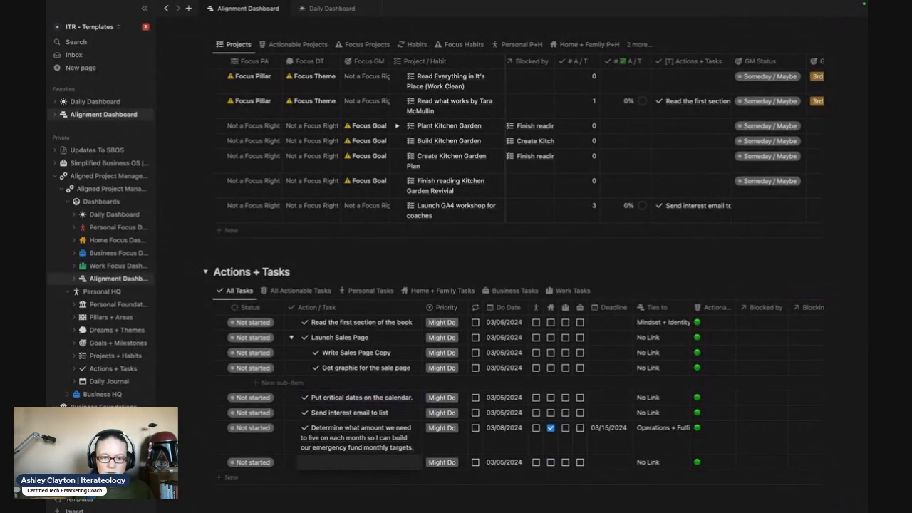
{"action": "type", "text": "Write"}
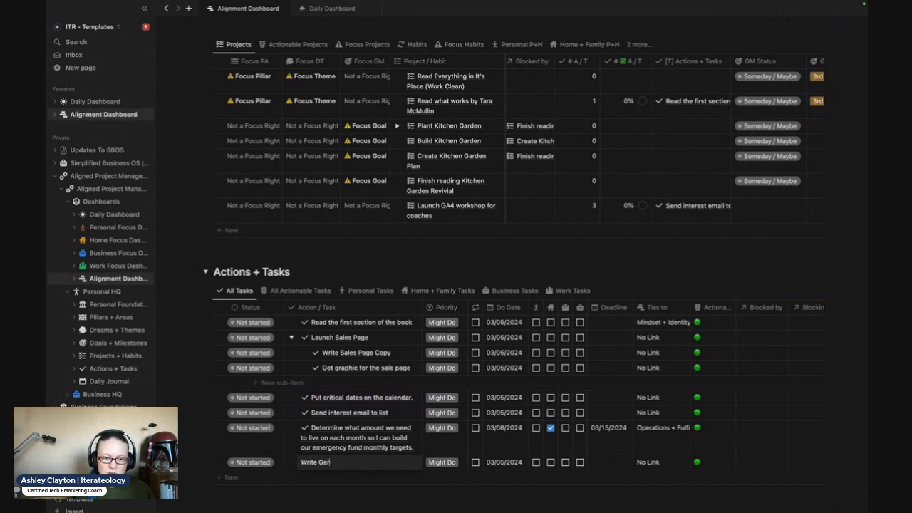
{"action": "type", "text": " GA4 work"}
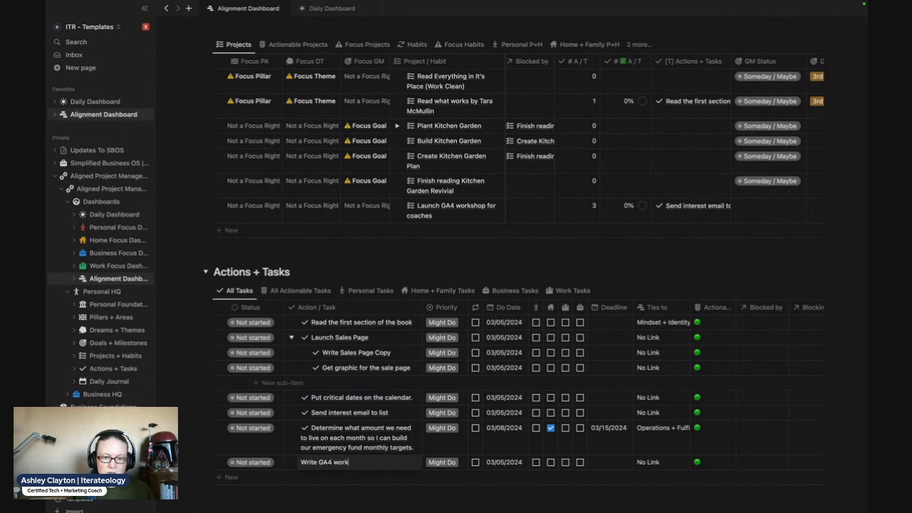
{"action": "type", "text": "shop emails"}
{"action": "key", "text": "Escape"}
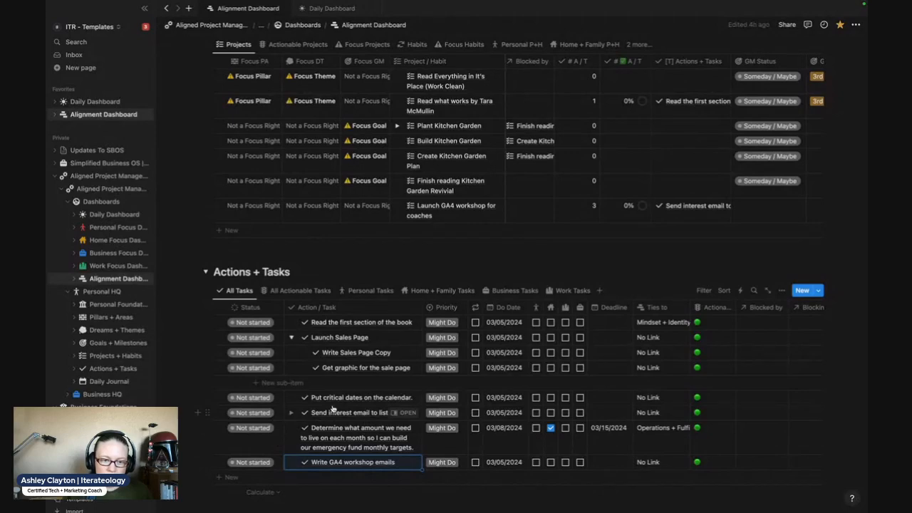
Nest the "Send interest email to list" task as a sub-item of "Write GA4 workshop emails"
{"action": "scroll", "coordinate": [289, 463], "scroll_direction": "down", "scroll_amount": 2}
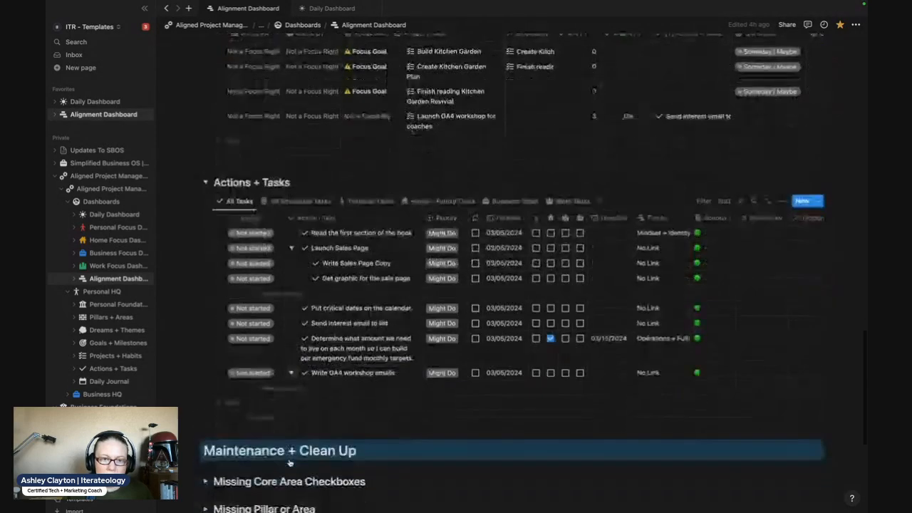
{"action": "scroll", "coordinate": [290, 463], "scroll_direction": "down", "scroll_amount": 1}
{"action": "left_click", "coordinate": [326, 276]}
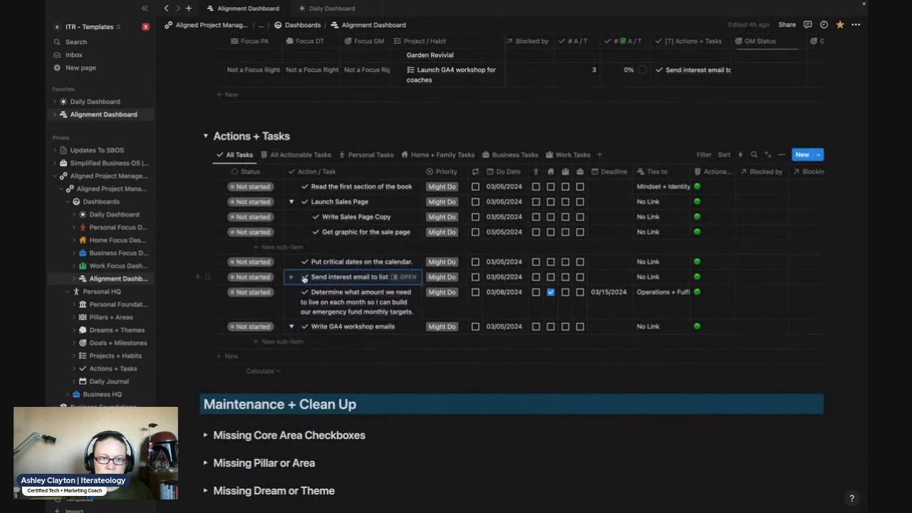
{"action": "left_click_drag", "start_coordinate": [210, 279], "coordinate": [296, 340]}
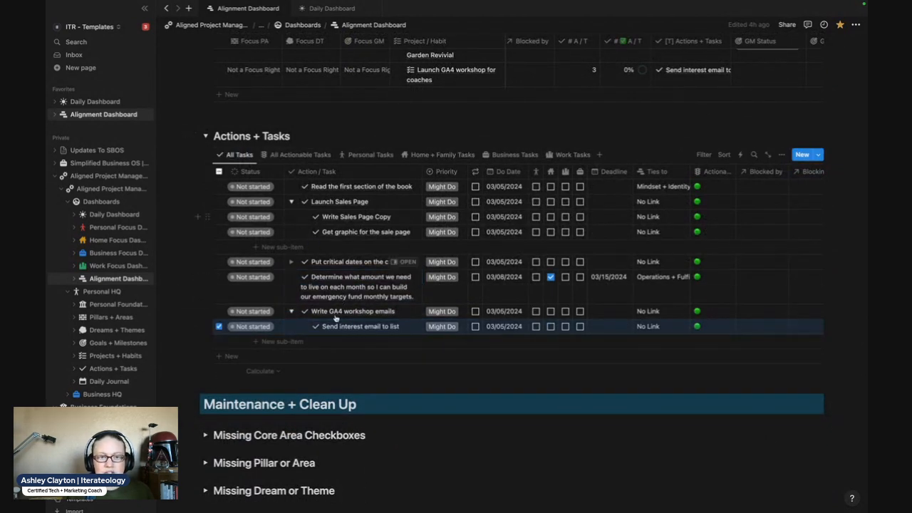
Add a sub-item named "Write pre-launch email sequences" under "Write GA4 workshop emails"
{"action": "left_click", "coordinate": [336, 342]}
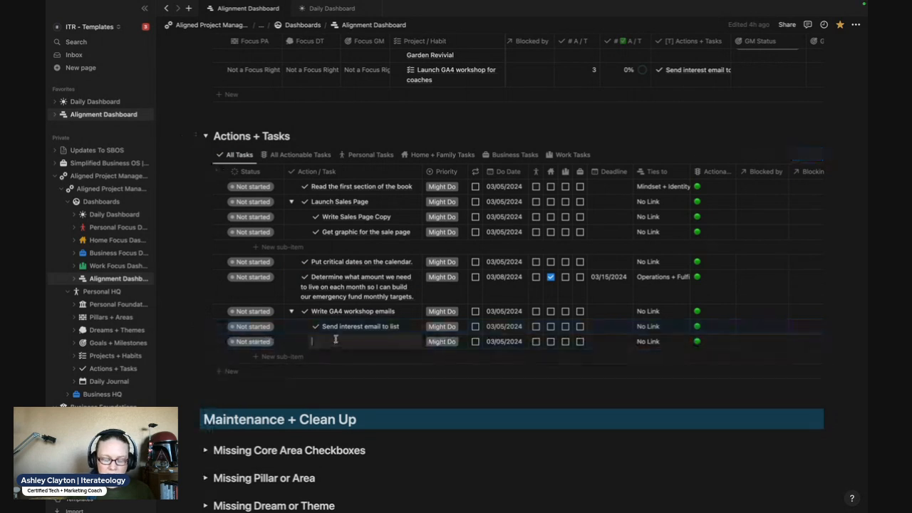
{"action": "type", "text": "Write pre-laun"}
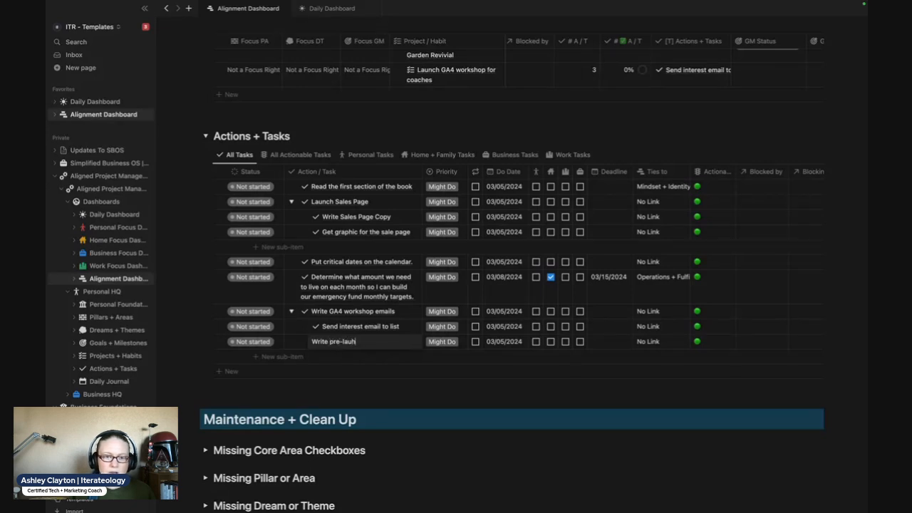
{"action": "type", "text": "email sequences"}
{"action": "key", "text": "Escape"}
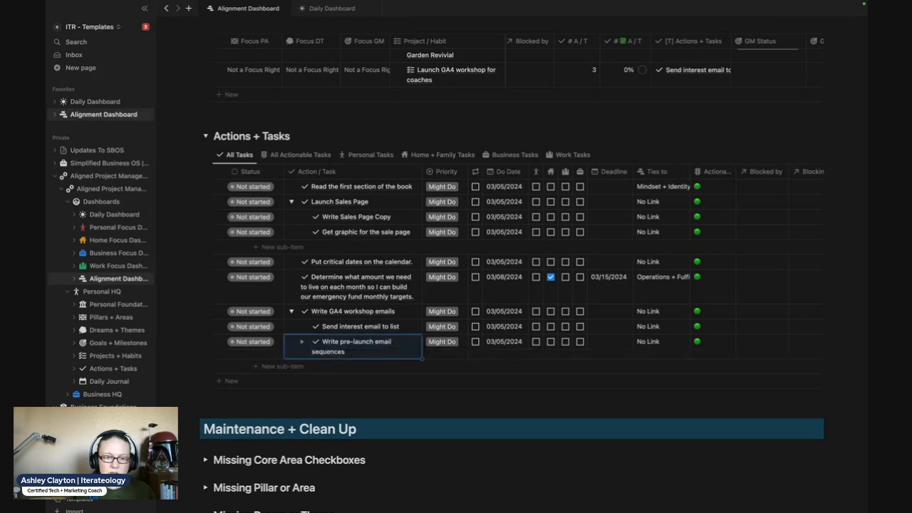
Add a sub-item named "Write launch email sequences" under "Write GA4 workshop emails"
{"action": "key", "text": "shift+Return"}
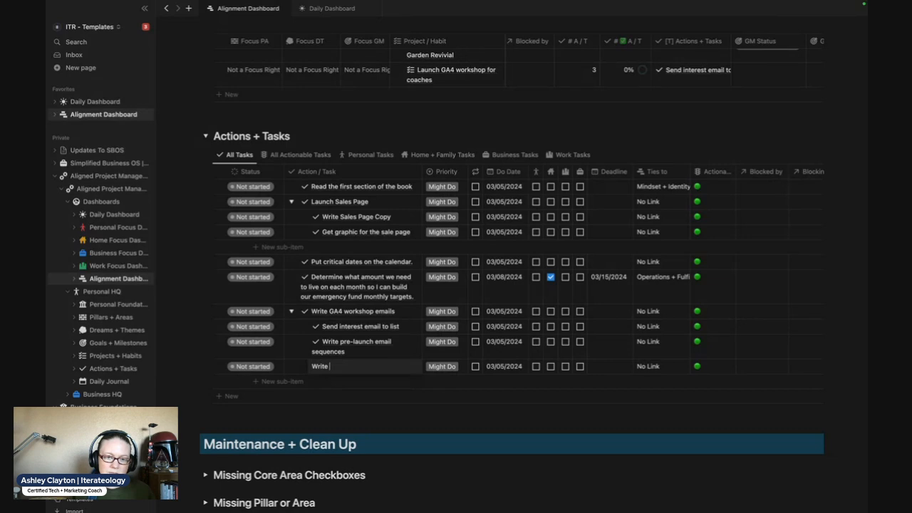
{"action": "type", "text": "Write Sales"}
{"action": "key", "text": "BackSpace"}
{"action": "key", "text": "BackSpace"}
{"action": "key", "text": "BackSpace"}
{"action": "key", "text": "BackSpace"}
{"action": "key", "text": "BackSpace"}
{"action": "type", "text": "laun"}
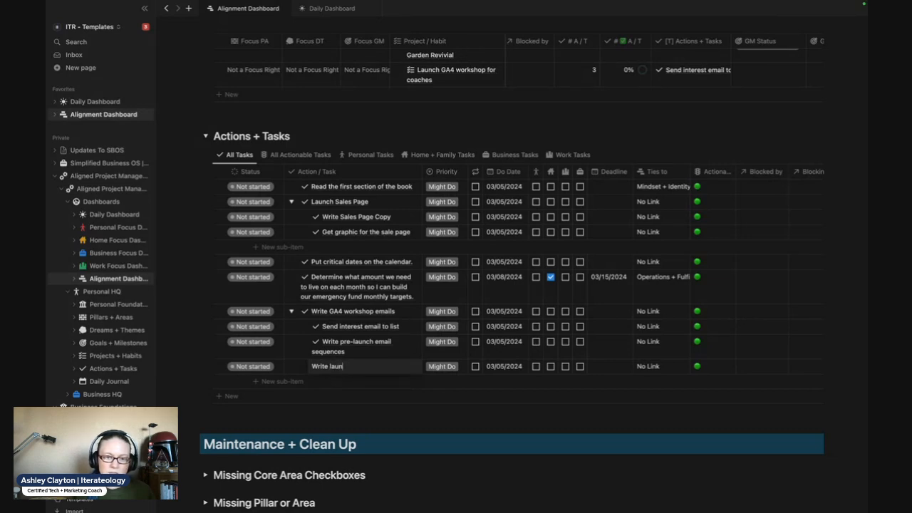
{"action": "type", "text": "ch email sequences"}
{"action": "key", "text": "Return"}
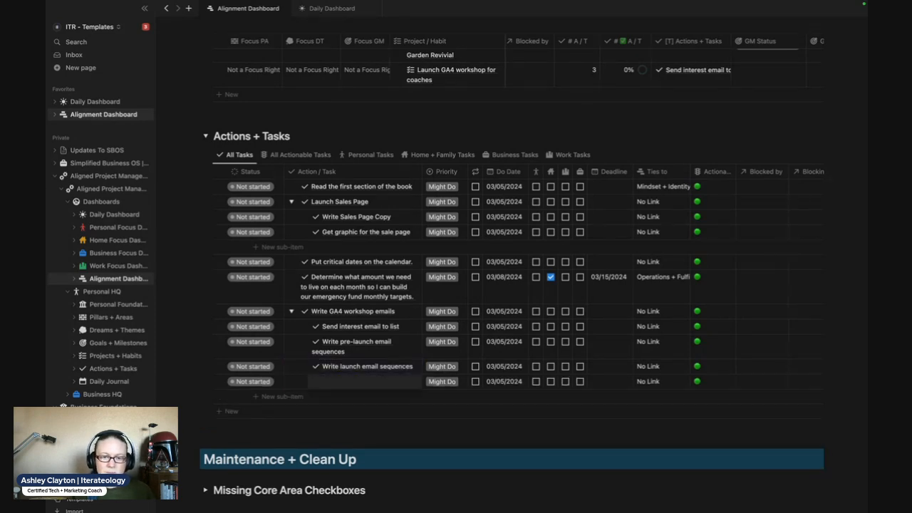
Add a sub-item named "Write onboarding email sequence" under "Write GA4 workshop emails"
{"action": "type", "text": "Write "}
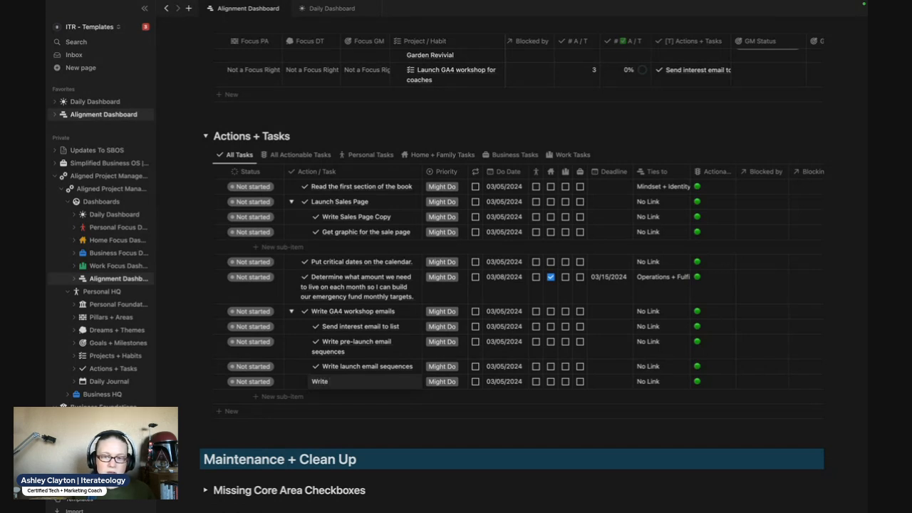
{"action": "type", "text": "onboarding ema"}
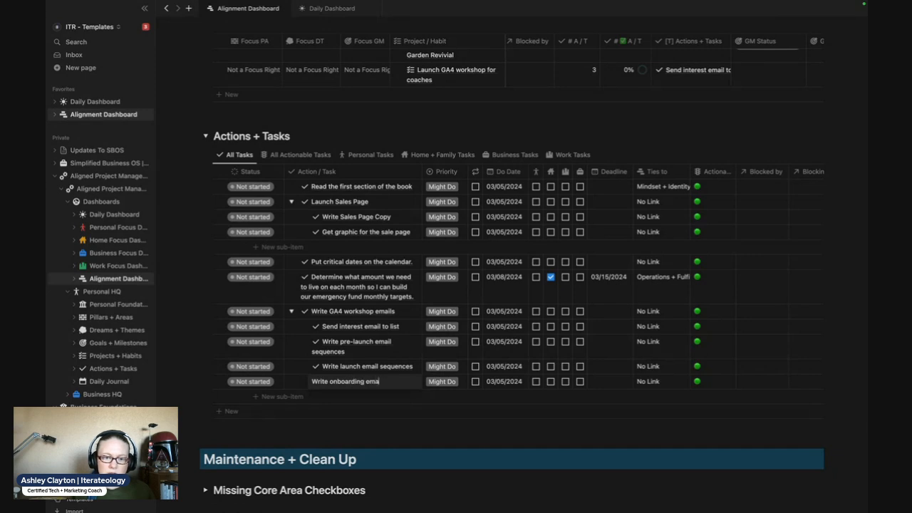
{"action": "type", "text": "il sequence"}
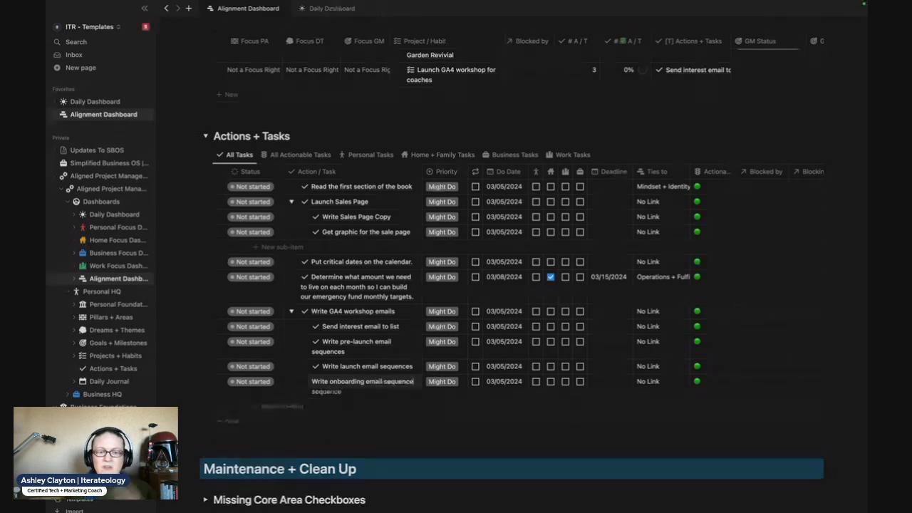
Complete the last email sub-item's name so it reads "Write onboarding email sequences"
{"action": "type", "text": "s"}
{"action": "key", "text": "Escape"}
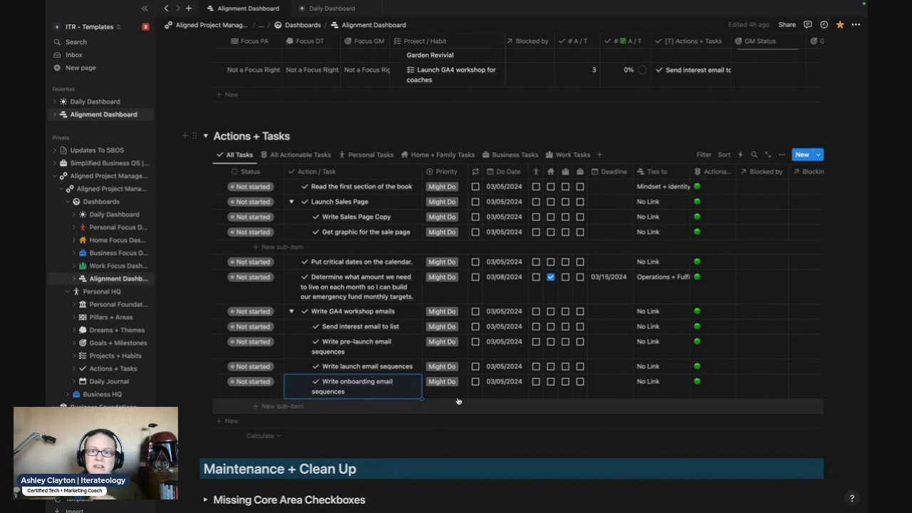
Tick the business checkbox for "Write GA4 workshop emails" and all four of its sub-items
{"action": "left_click", "coordinate": [581, 311]}
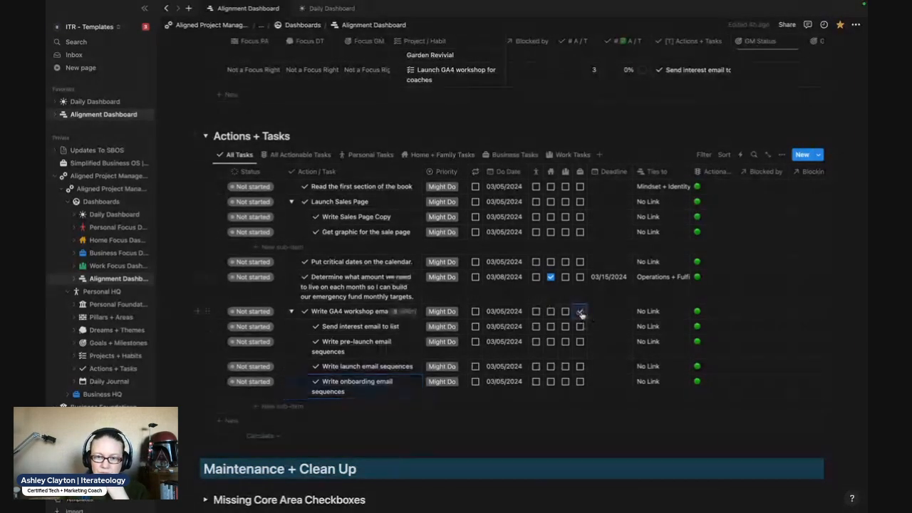
{"action": "left_click", "coordinate": [580, 326]}
{"action": "left_click", "coordinate": [580, 341]}
{"action": "left_click", "coordinate": [580, 366]}
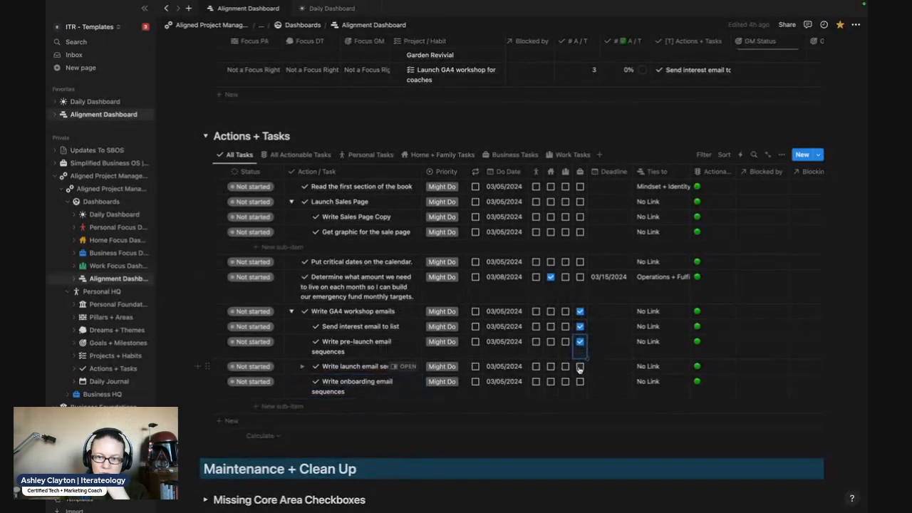
{"action": "left_click", "coordinate": [580, 382]}
Tick the business checkbox for "Launch Sales Page" and its two sub-items
{"action": "left_click", "coordinate": [580, 202]}
{"action": "left_click", "coordinate": [580, 216]}
{"action": "left_click", "coordinate": [580, 232]}
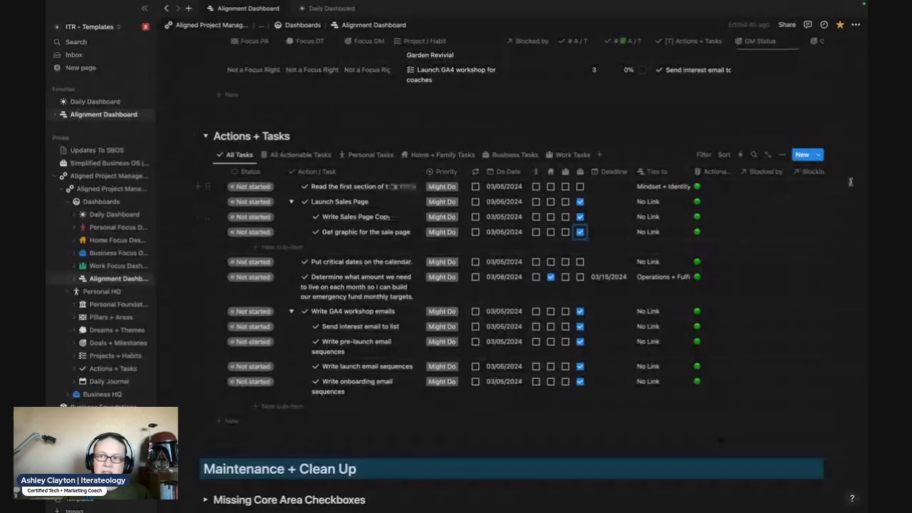
Move the Blocking column ahead of Blocked by in the Actions + Tasks table
{"action": "scroll", "coordinate": [768, 264], "scroll_direction": "right", "scroll_amount": 1}
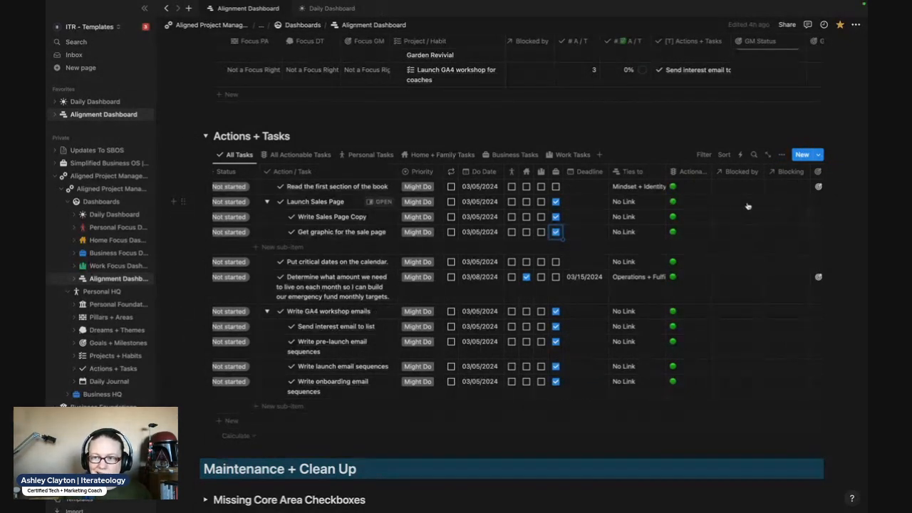
{"action": "left_click_drag", "start_coordinate": [783, 174], "coordinate": [720, 174]}
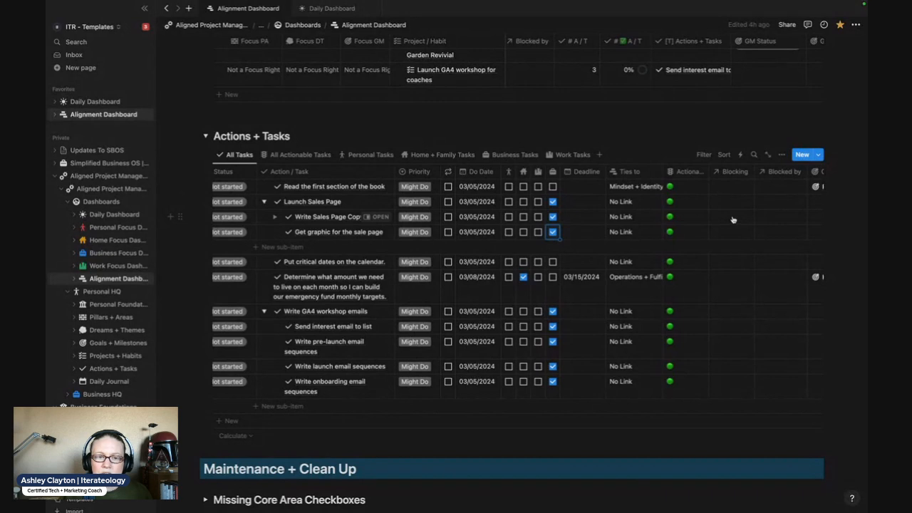
Set "Write Sales Page Copy" as blocking "Launch Sales Page", "Write launch email sequences" and "Write pre-launch email sequences"
{"action": "left_click", "coordinate": [733, 218]}
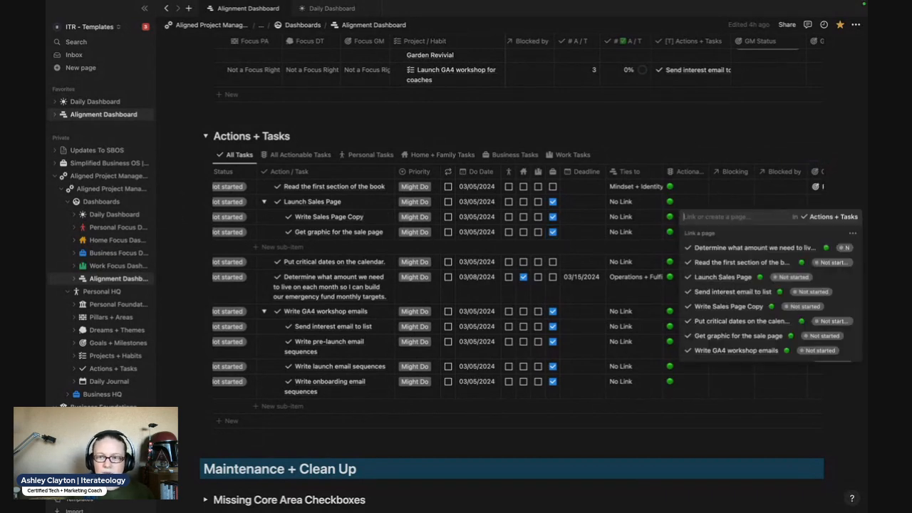
{"action": "type", "text": "laun"}
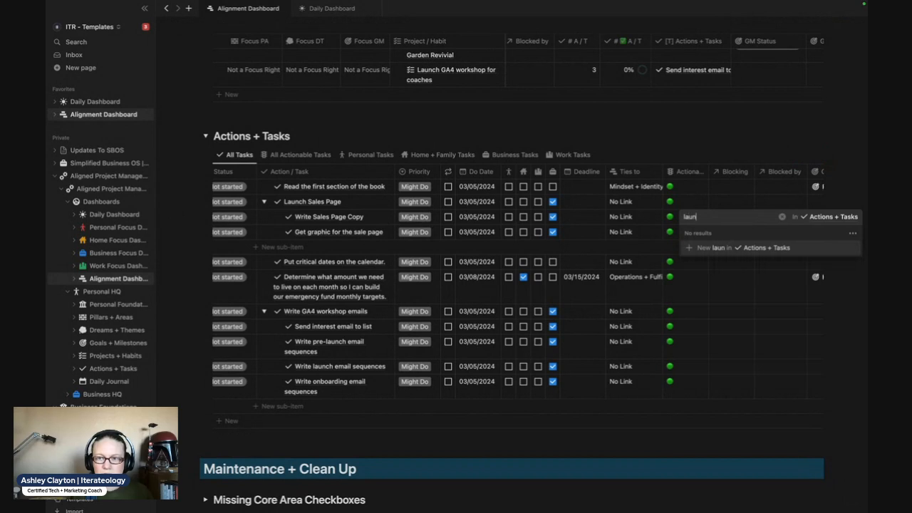
{"action": "type", "text": "c"}
{"action": "type", "text": "h"}
{"action": "key", "text": "Return"}
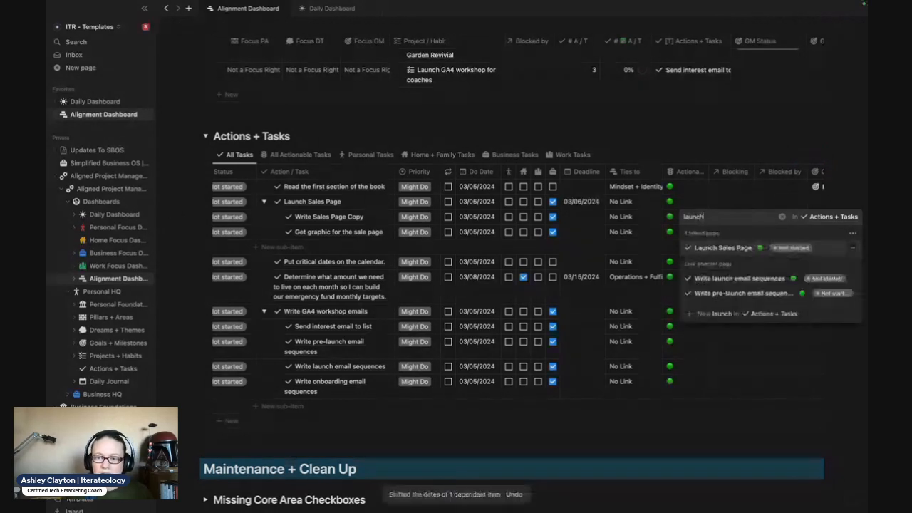
{"action": "left_click", "coordinate": [771, 279]}
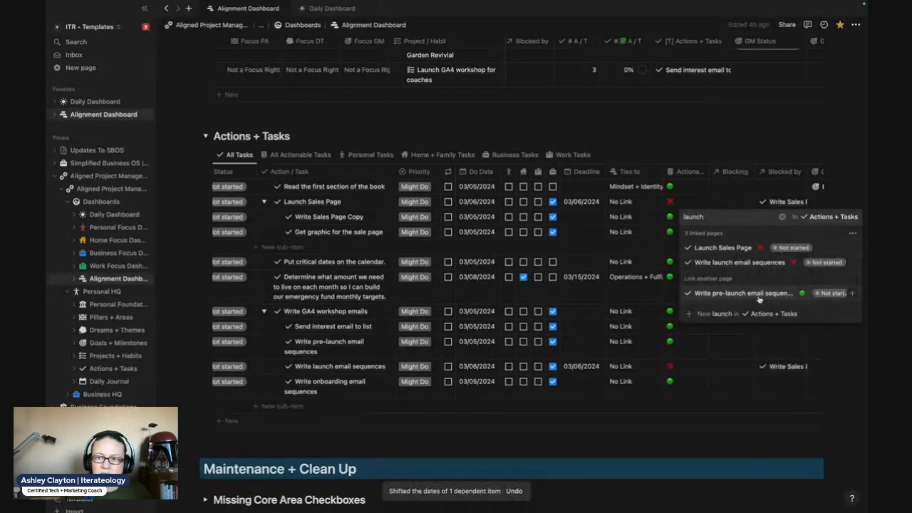
{"action": "left_click", "coordinate": [766, 291]}
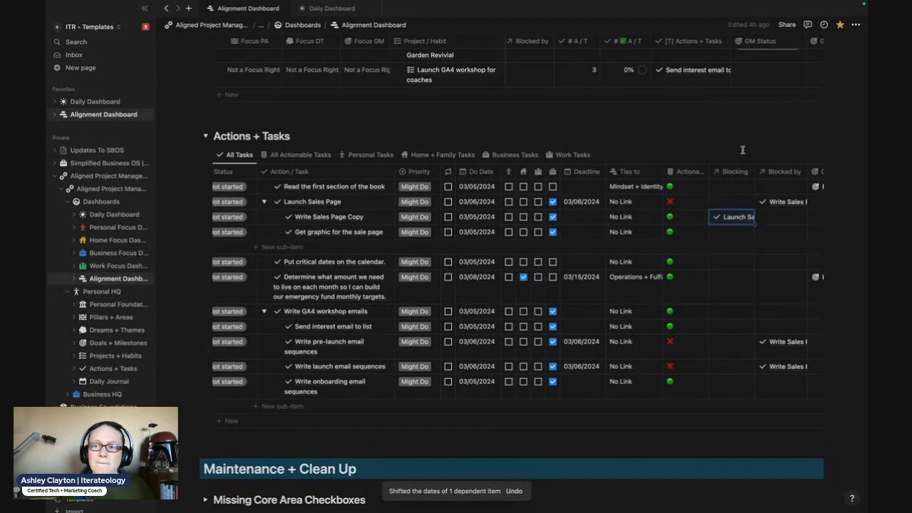
{"action": "key", "text": "Escape"}
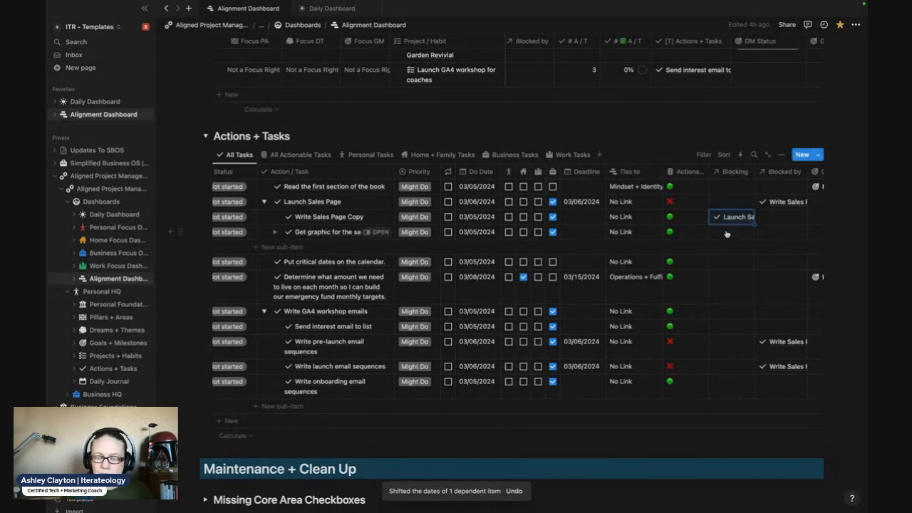
Try marking "Get graphic for the sale page" as blocking "Write Sales Page Copy", and remove that link again
{"action": "left_click", "coordinate": [727, 231]}
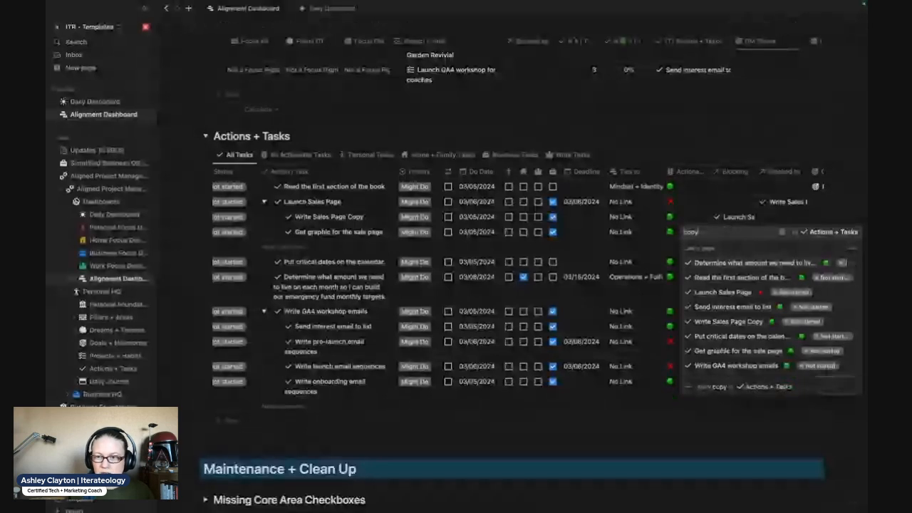
{"action": "type", "text": "copy"}
{"action": "left_click", "coordinate": [752, 263]}
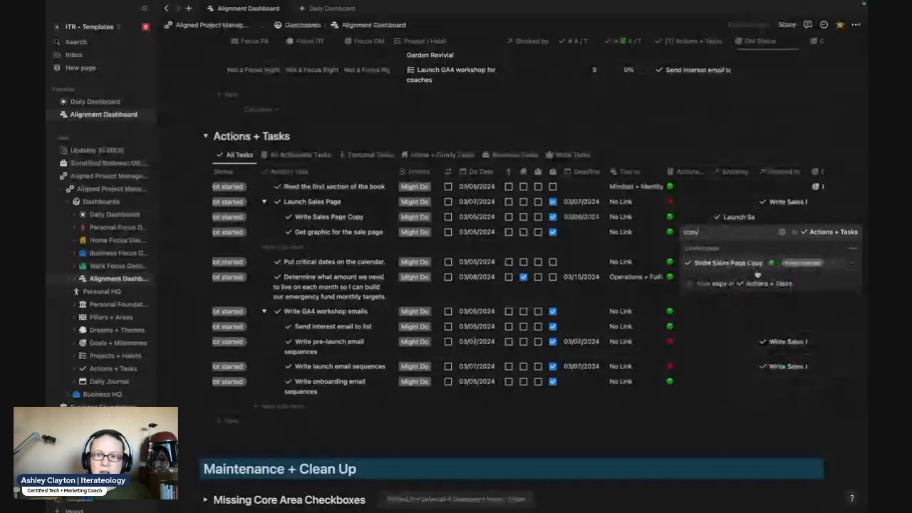
{"action": "key", "text": "Escape"}
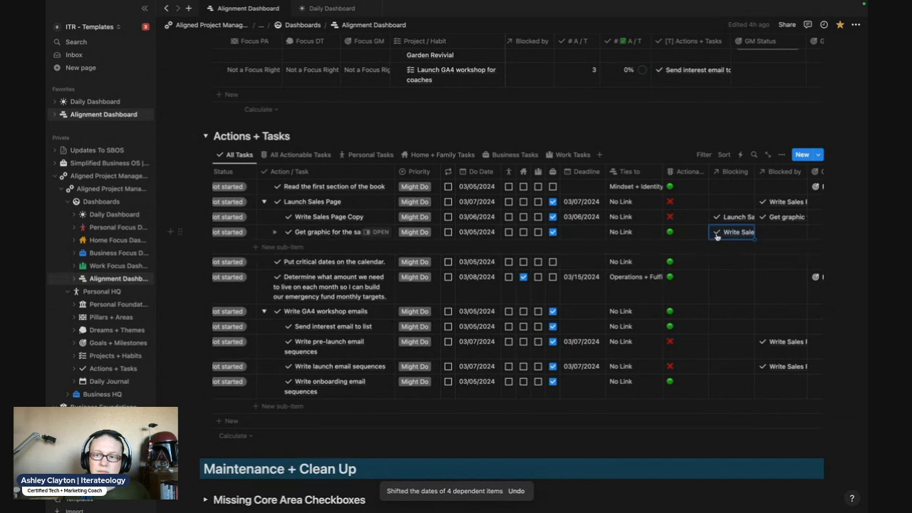
{"action": "left_click", "coordinate": [731, 233]}
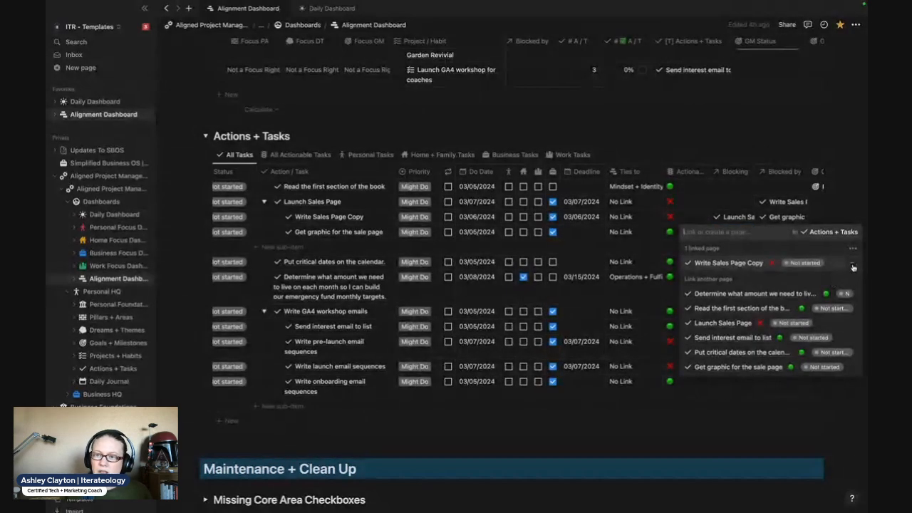
{"action": "left_click", "coordinate": [853, 263]}
Add "Get graphic for the sale page" to the tasks that "Write Sales Page Copy" is blocking
{"action": "left_click", "coordinate": [738, 220]}
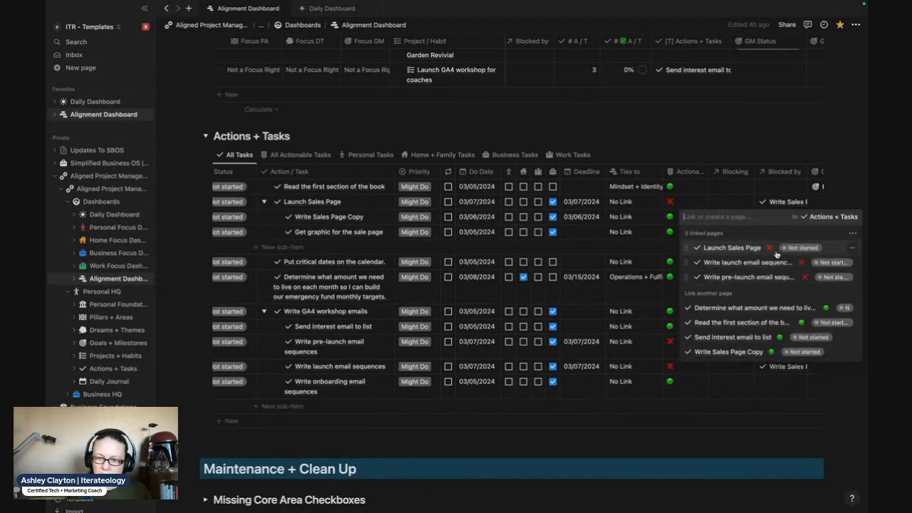
{"action": "type", "text": "gra"}
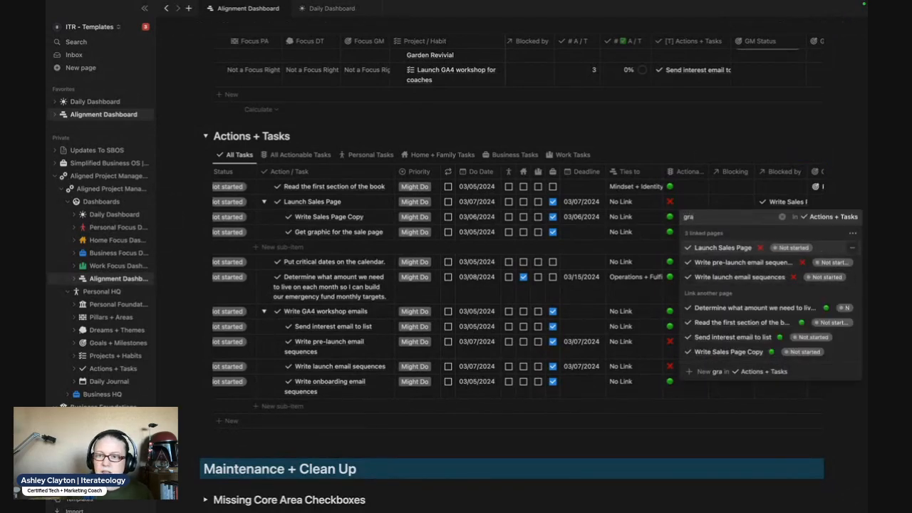
{"action": "left_click", "coordinate": [737, 248]}
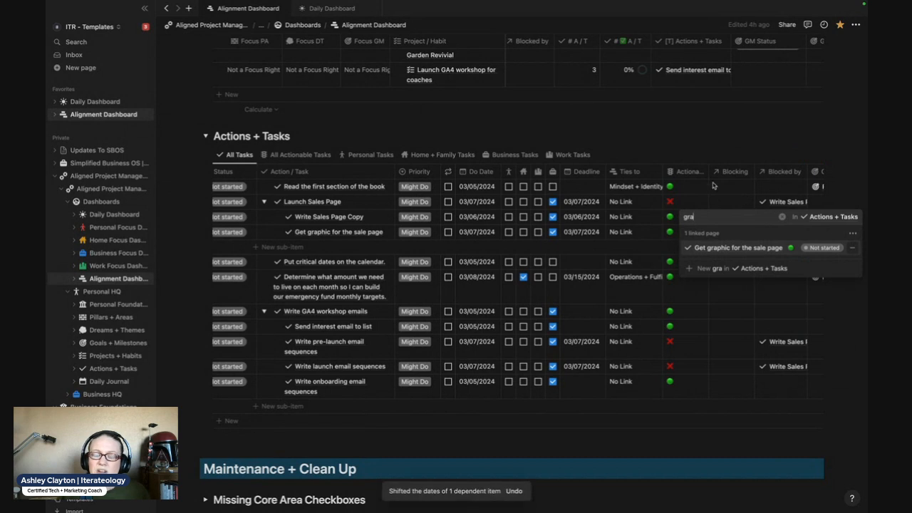
{"action": "key", "text": "Escape"}
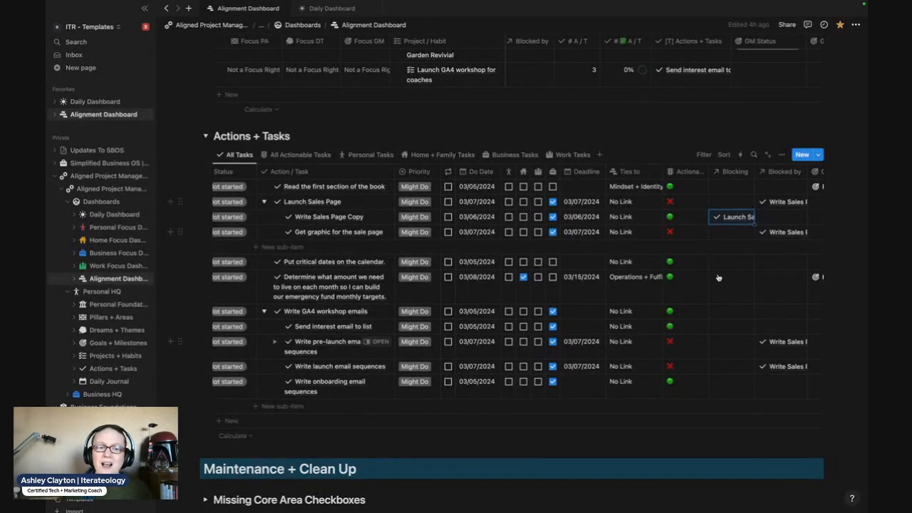
Set "Put critical dates on the calendar." as blocking "Write Sales Page Copy"
{"action": "scroll", "coordinate": [715, 342], "scroll_direction": "down", "scroll_amount": 1}
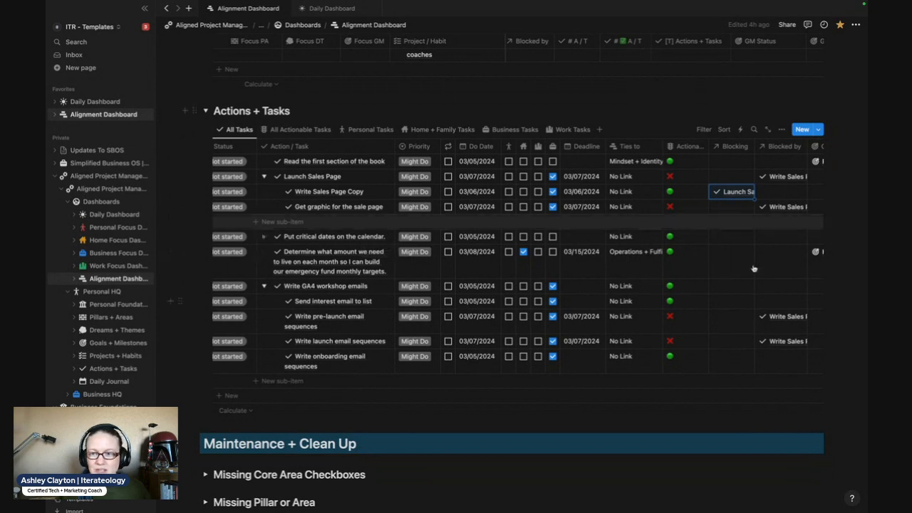
{"action": "left_click", "coordinate": [725, 237]}
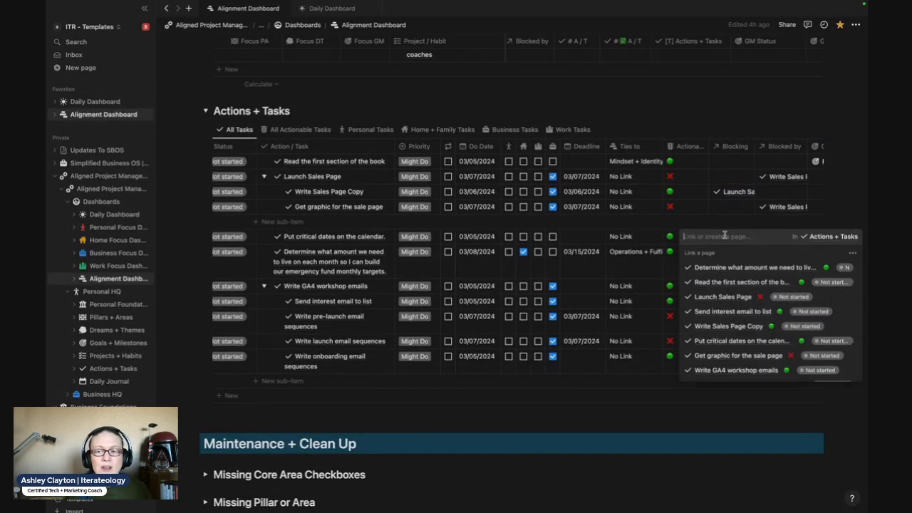
{"action": "type", "text": "wro"}
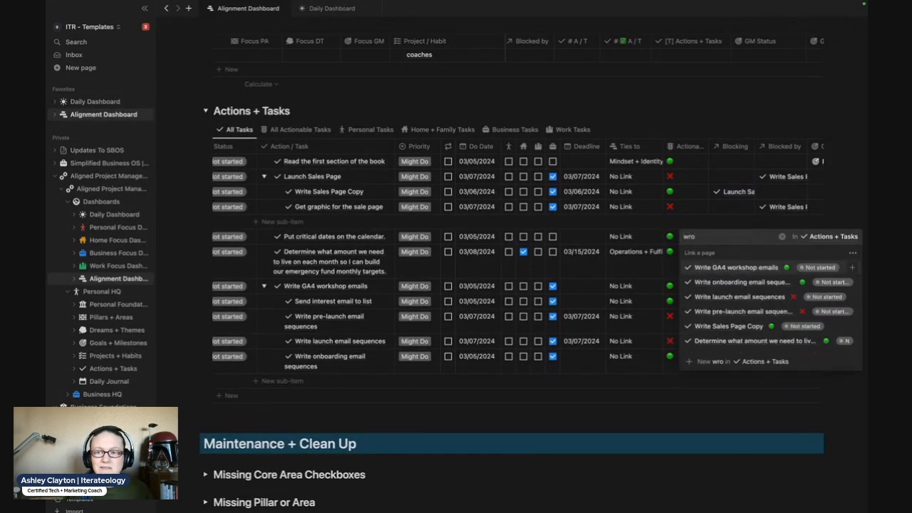
{"action": "key", "text": "BackSpace"}
{"action": "type", "text": "ie"}
{"action": "key", "text": "BackSpace"}
{"action": "type", "text": "te"}
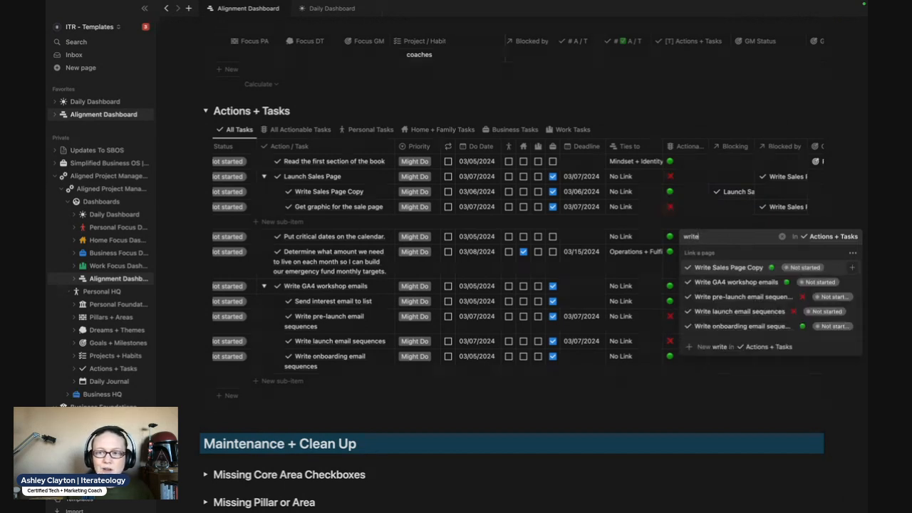
{"action": "key", "text": "Return"}
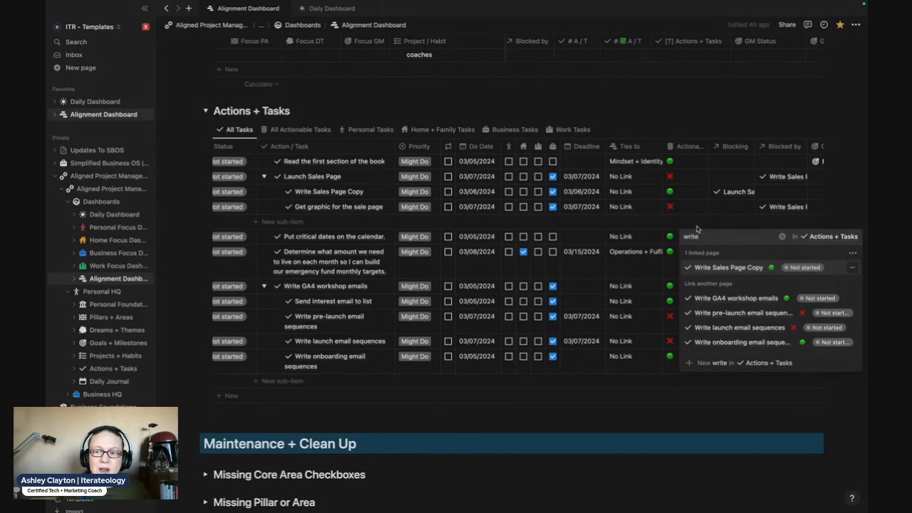
{"action": "key", "text": "Escape"}
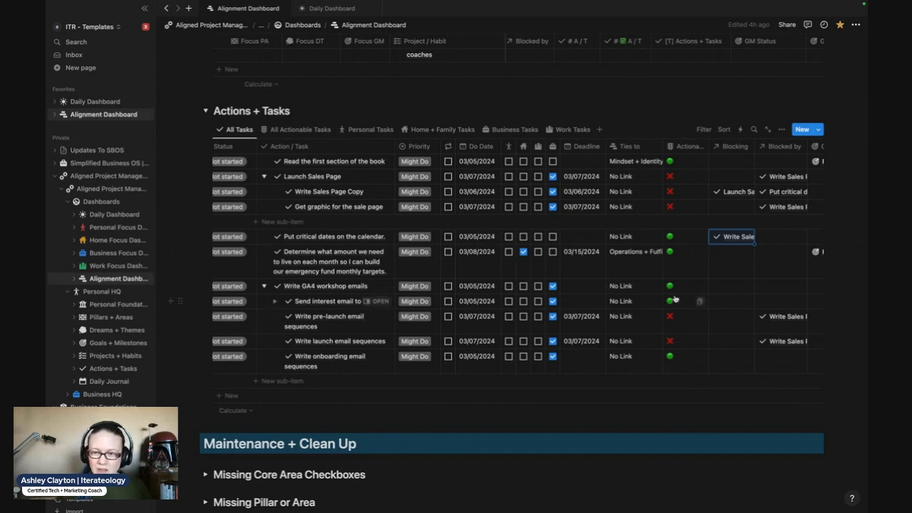
Try setting "Write GA4 workshop emails" as blocking "Send interest email to list", and undo the link
{"action": "scroll", "coordinate": [698, 271], "scroll_direction": "down", "scroll_amount": 2}
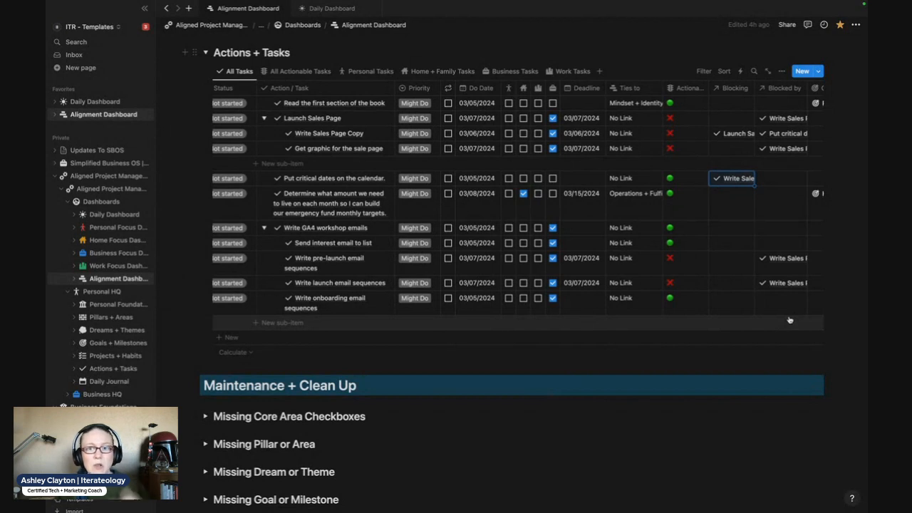
{"action": "left_click", "coordinate": [730, 228]}
{"action": "type", "text": "send"}
{"action": "key", "text": "Return"}
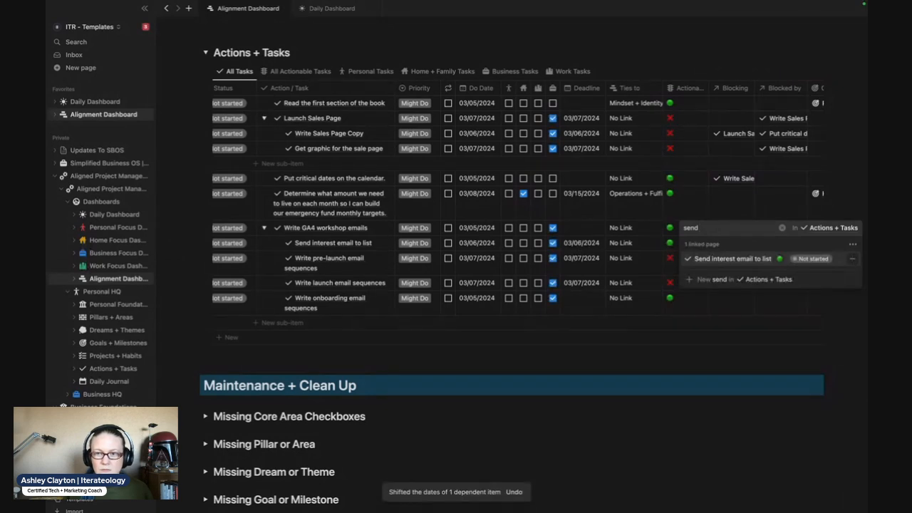
{"action": "left_click", "coordinate": [703, 211]}
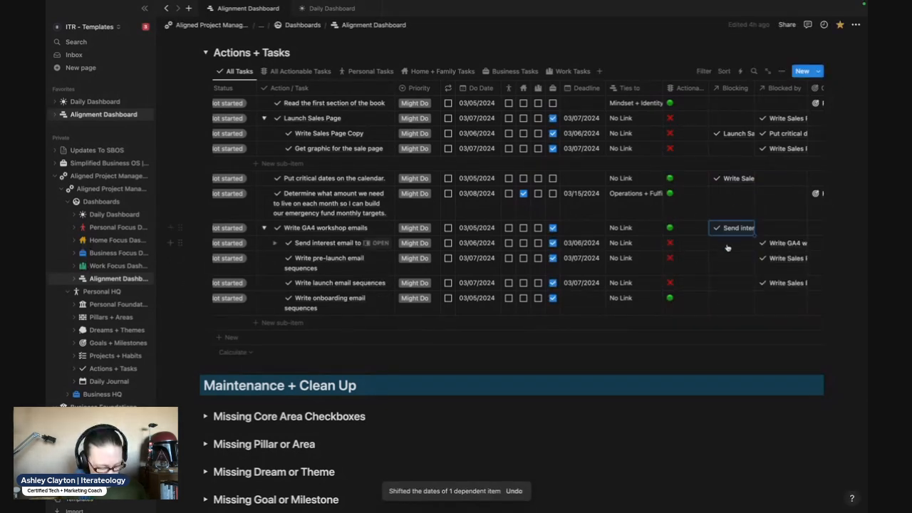
{"action": "key", "text": "ctrl+z"}
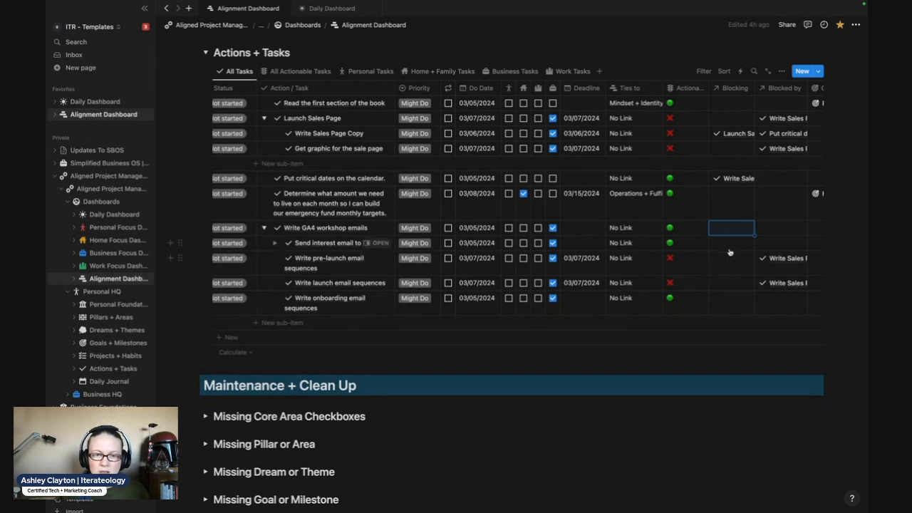
Try setting "Write onboarding email sequences" as blocking "Write Sales Page Copy", and remove the link again
{"action": "left_click", "coordinate": [730, 300]}
{"action": "type", "text": "sales"}
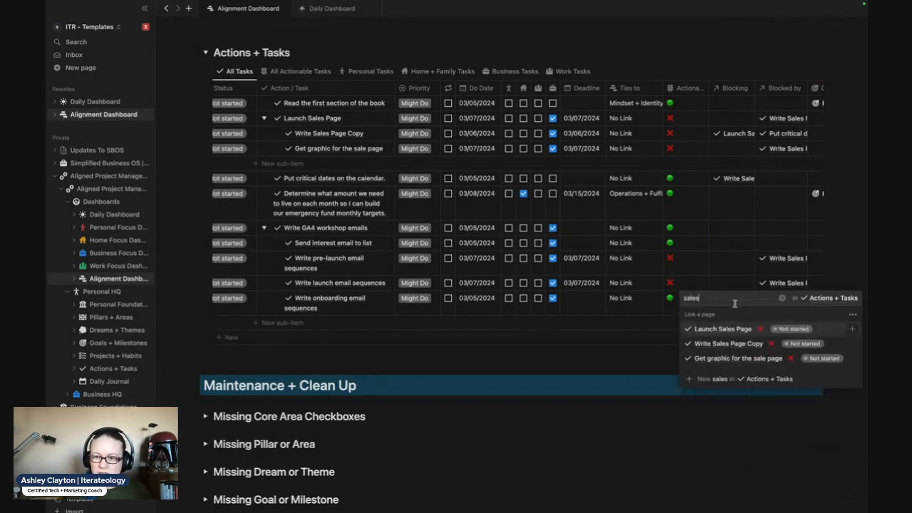
{"action": "left_click", "coordinate": [723, 343]}
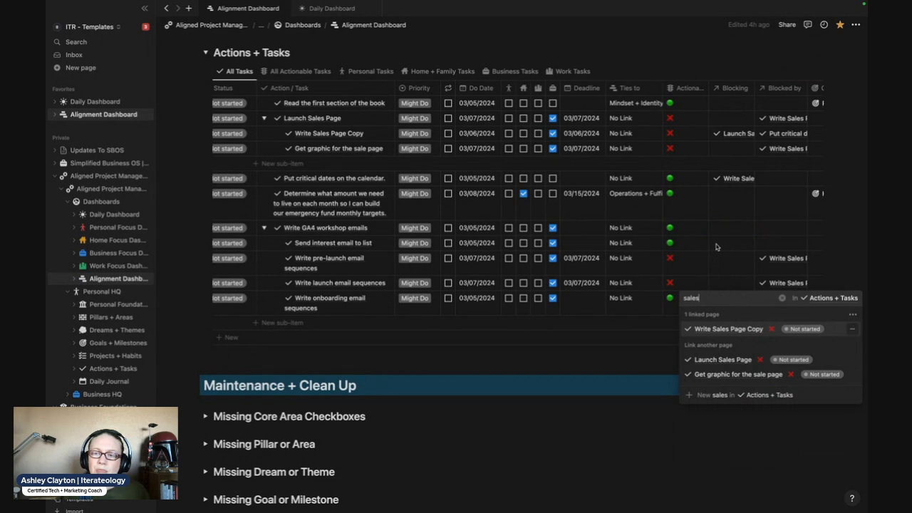
{"action": "key", "text": "Escape"}
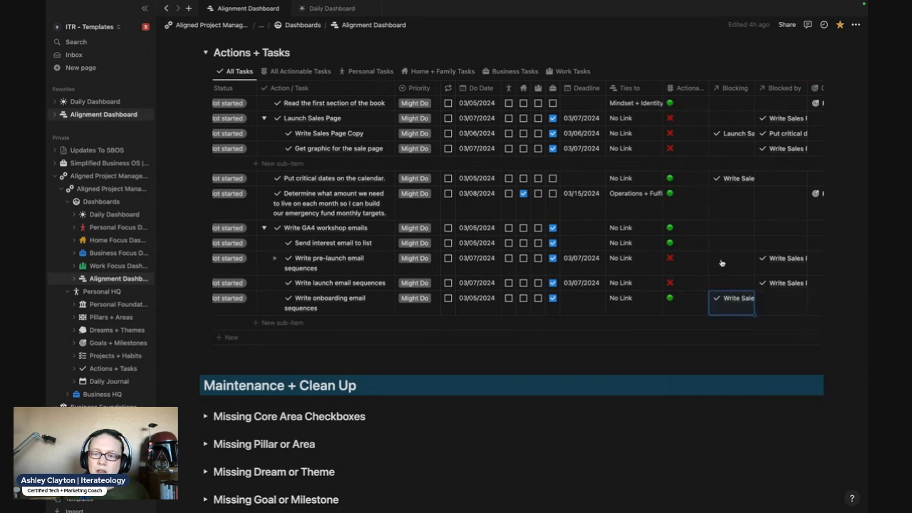
{"action": "left_click", "coordinate": [733, 303]}
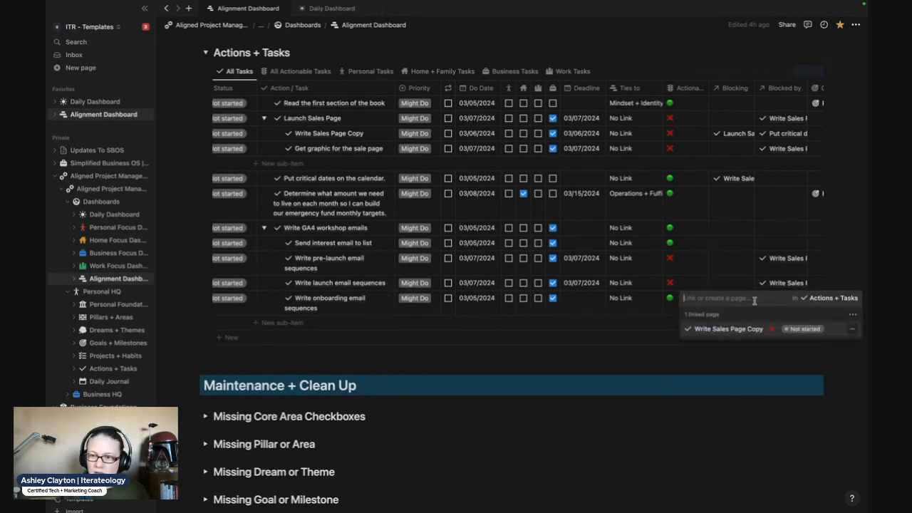
{"action": "left_click", "coordinate": [852, 329]}
{"action": "key", "text": "Escape"}
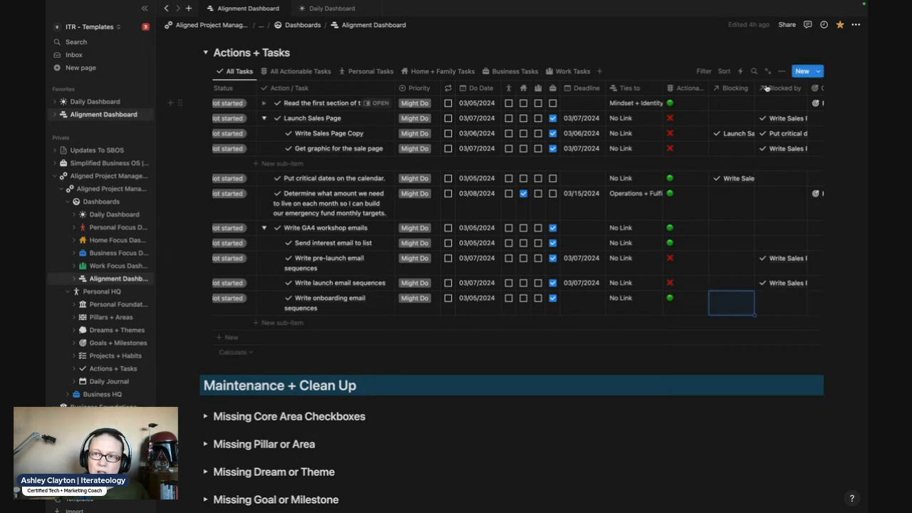
Set "Write onboarding email sequences" as blocked by "Write Sales Page Copy"
{"action": "left_click", "coordinate": [776, 303]}
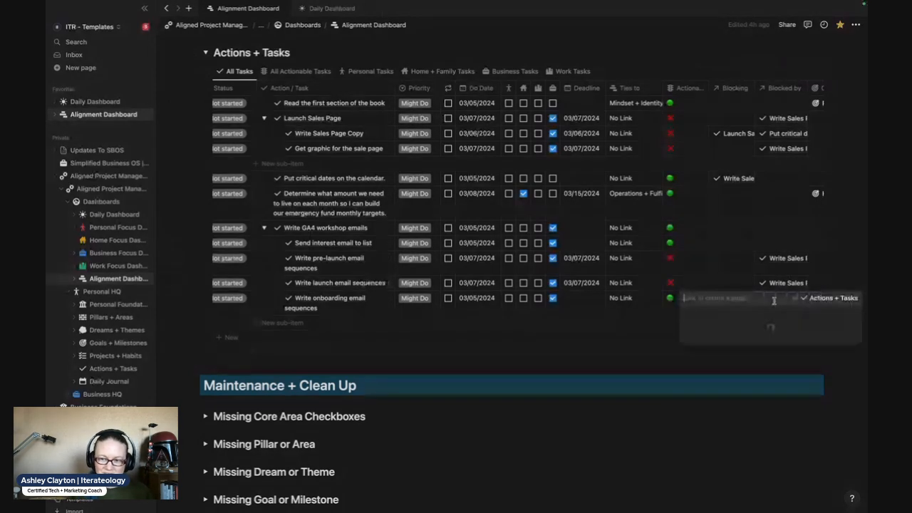
{"action": "type", "text": "sales"}
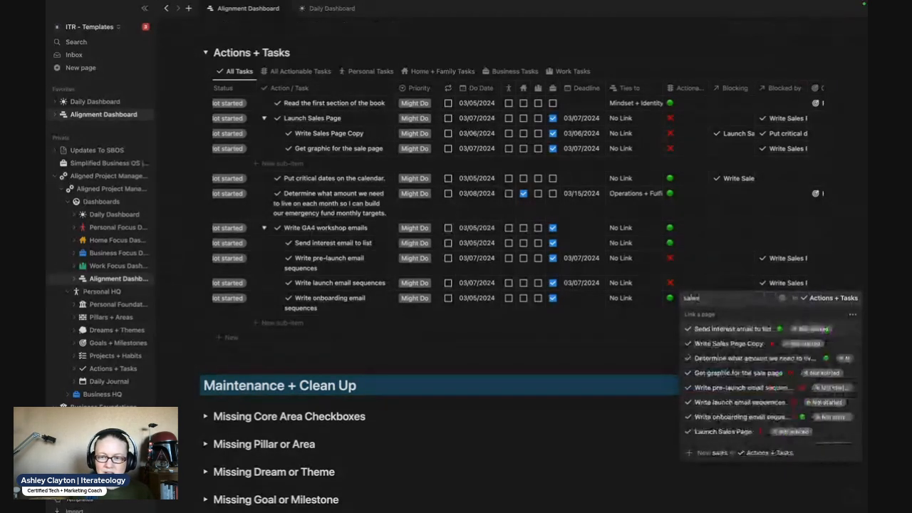
{"action": "left_click", "coordinate": [750, 348]}
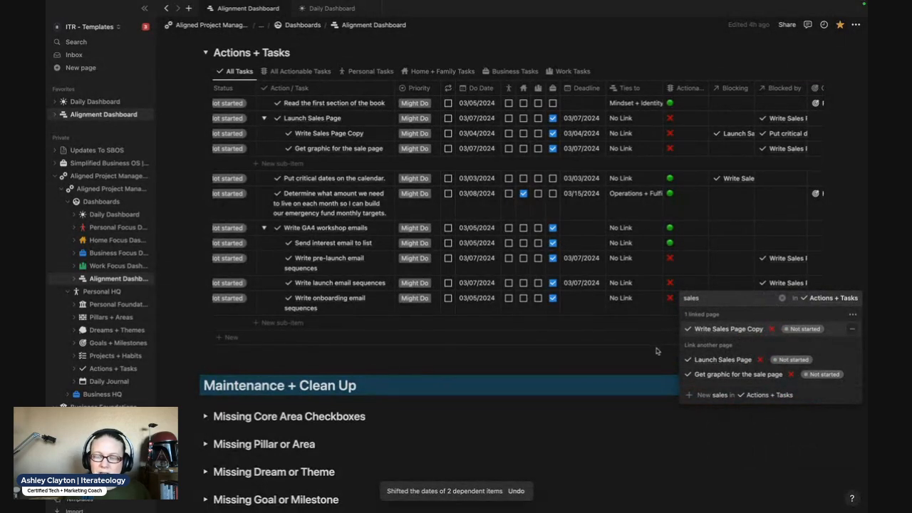
{"action": "key", "text": "Escape"}
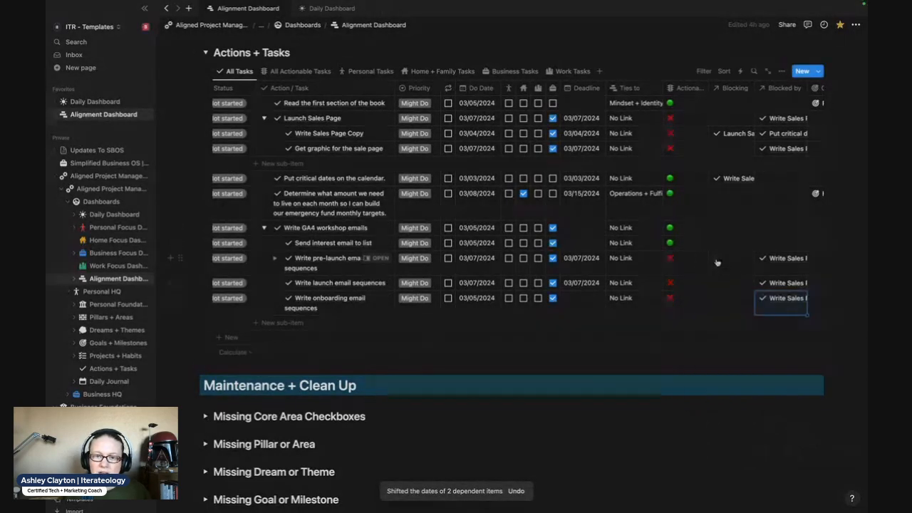
Set "Write GA4 workshop emails" as blocked by "Send interest email to list" and "Write pre-launch email sequences"
{"action": "left_click", "coordinate": [782, 229]}
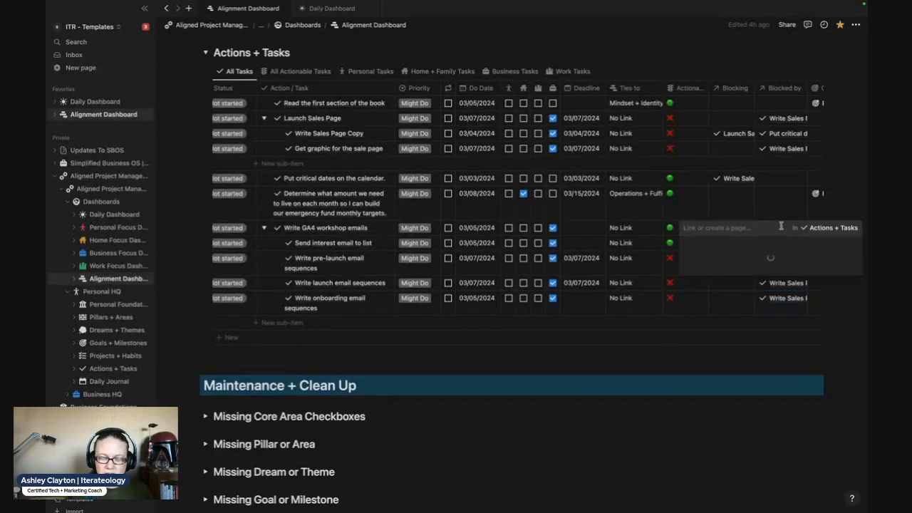
{"action": "type", "text": "send"}
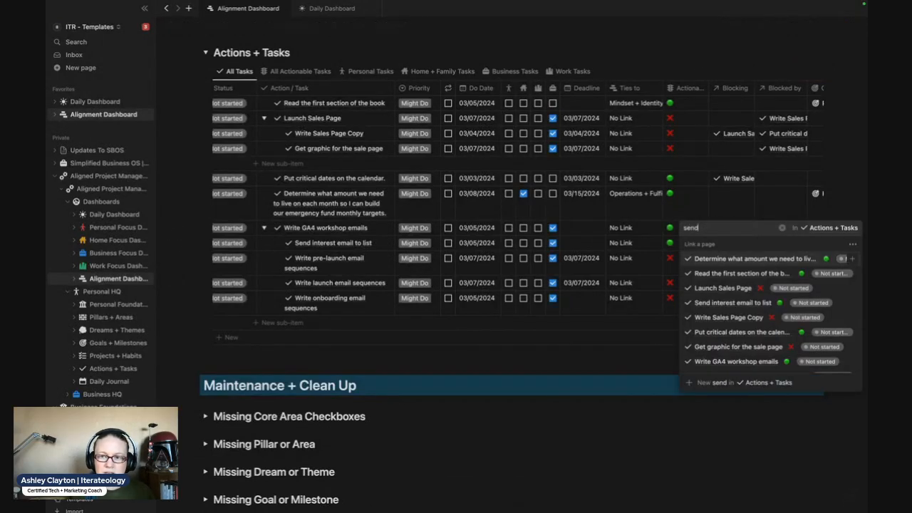
{"action": "key", "text": "Return"}
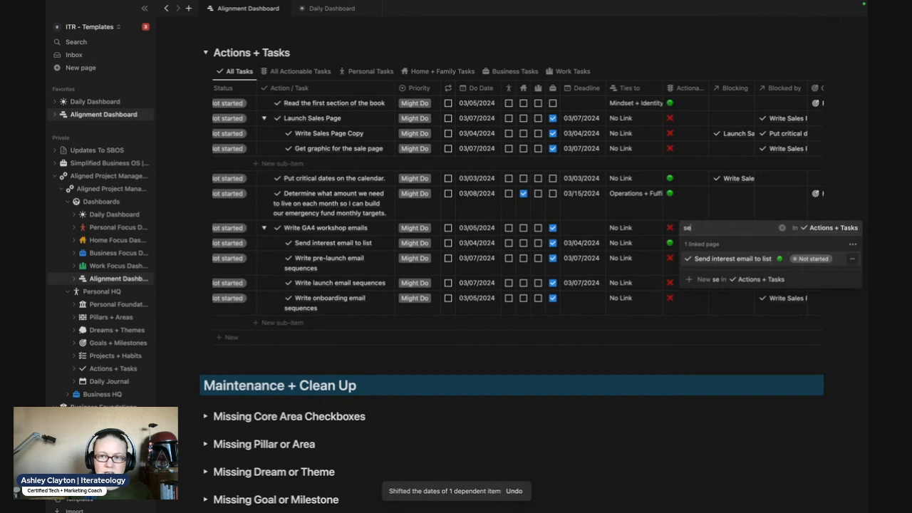
{"action": "type", "text": "pre"}
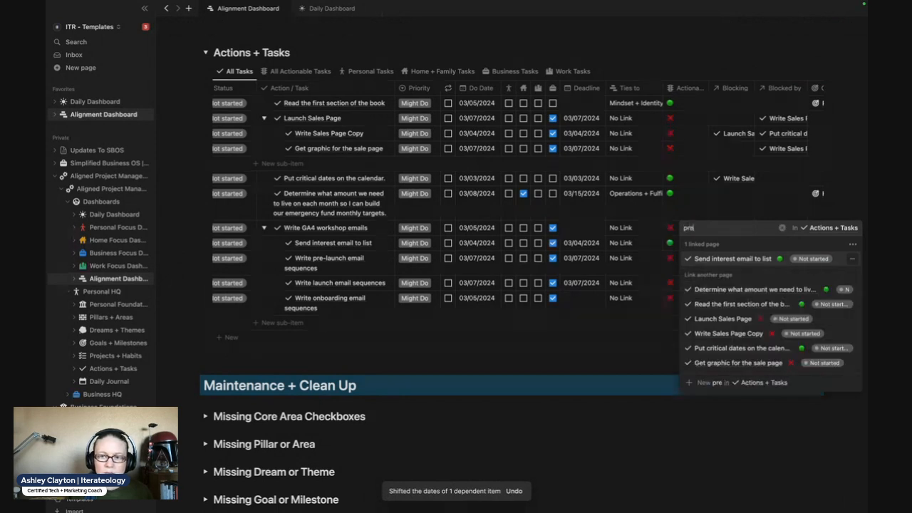
{"action": "key", "text": "Return"}
Add "Write launch email sequences" and "Write onboarding email sequences" to the tasks that block "Write GA4 workshop emails"
{"action": "type", "text": "la"}
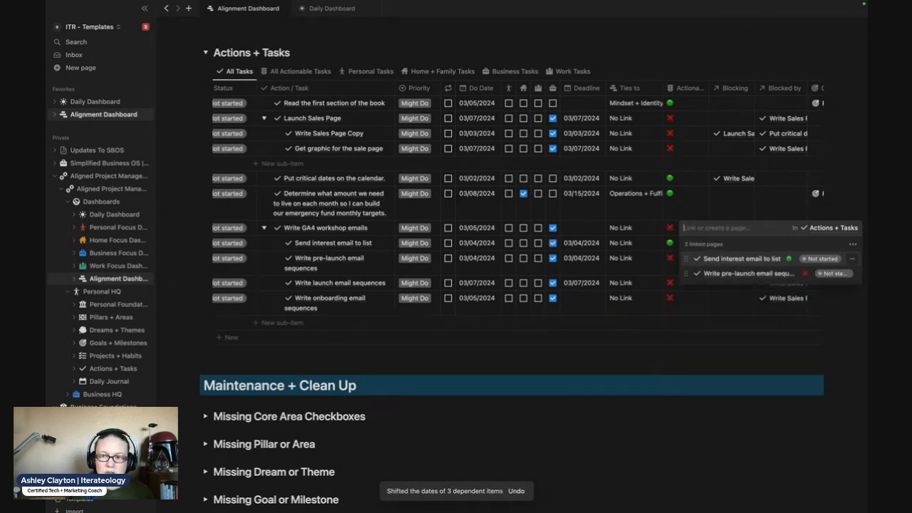
{"action": "type", "text": "unch"}
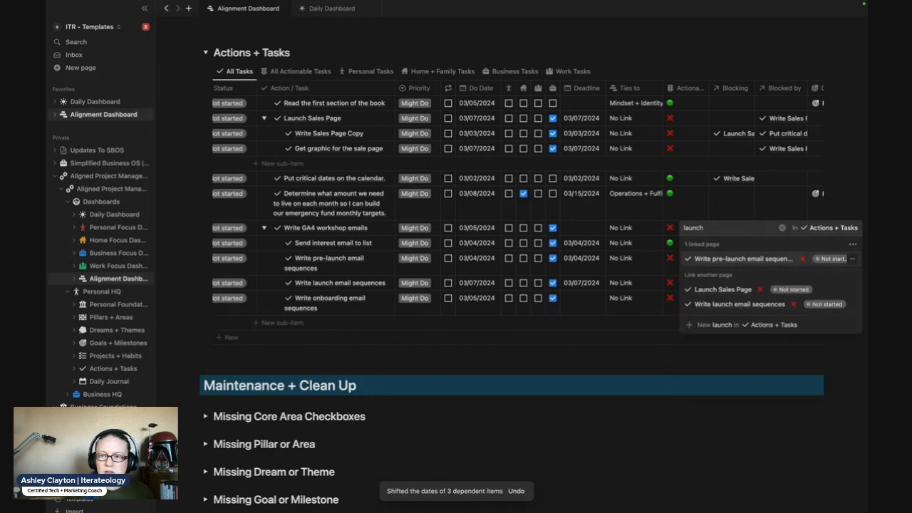
{"action": "left_click", "coordinate": [734, 305]}
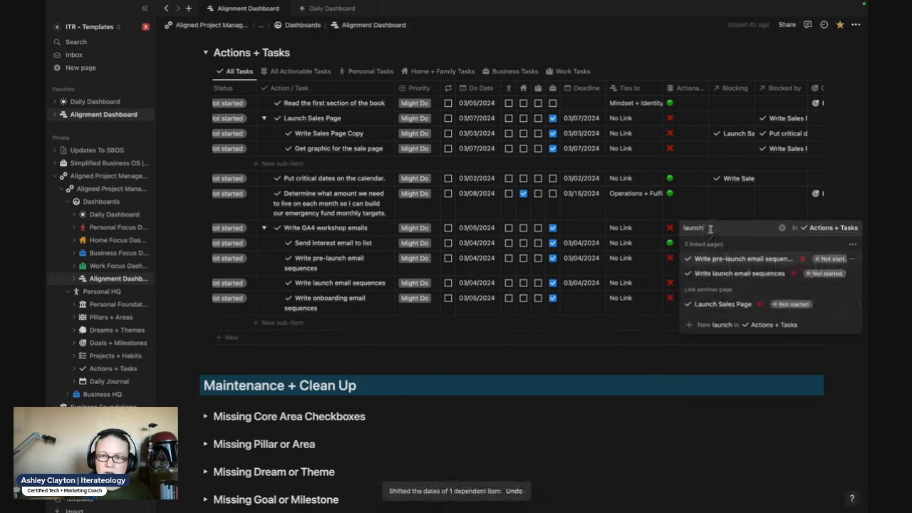
{"action": "key", "text": "BackSpace"}
{"action": "key", "text": "BackSpace"}
{"action": "key", "text": "BackSpace"}
{"action": "key", "text": "BackSpace"}
{"action": "key", "text": "BackSpace"}
{"action": "key", "text": "BackSpace"}
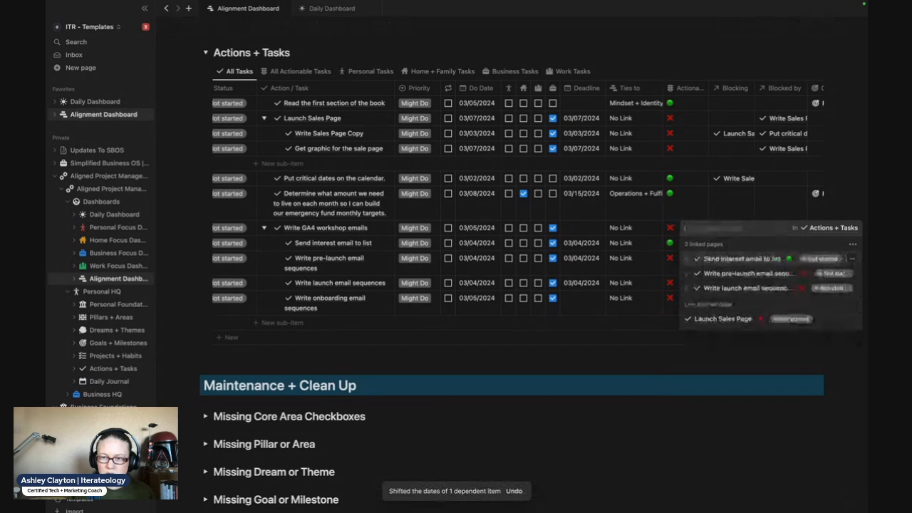
{"action": "type", "text": "onboar"}
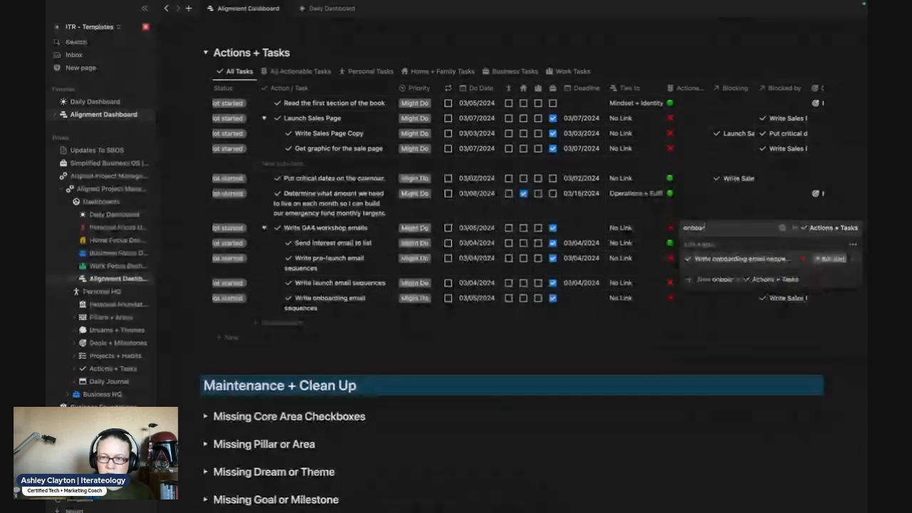
{"action": "key", "text": "Return"}
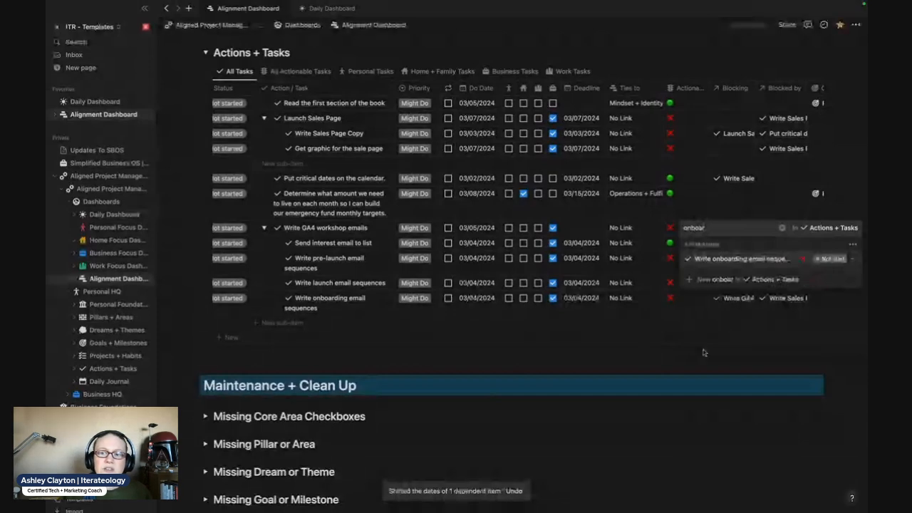
{"action": "left_click", "coordinate": [707, 356]}
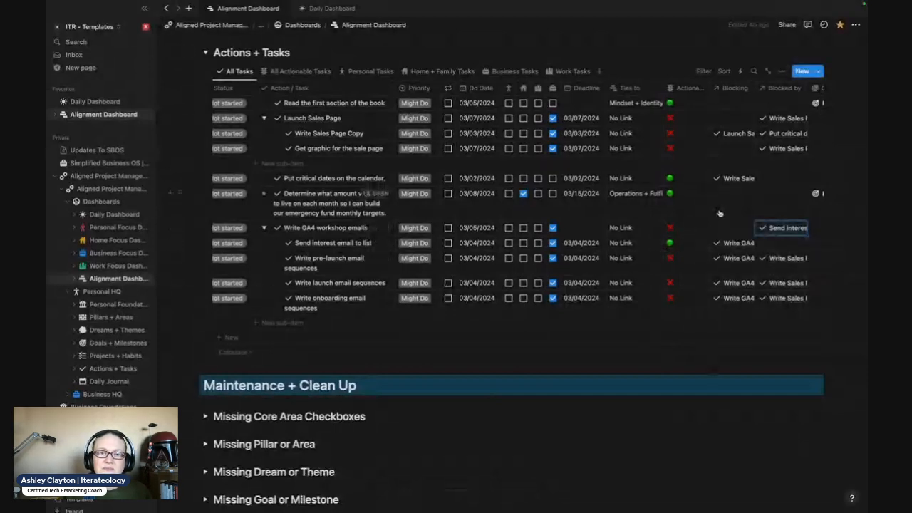
Show the All Actionable Tasks view and examine the dates and blocking relations of its tasks
{"action": "scroll", "coordinate": [713, 221], "scroll_direction": "up", "scroll_amount": 1}
{"action": "scroll", "coordinate": [719, 215], "scroll_direction": "up", "scroll_amount": 1}
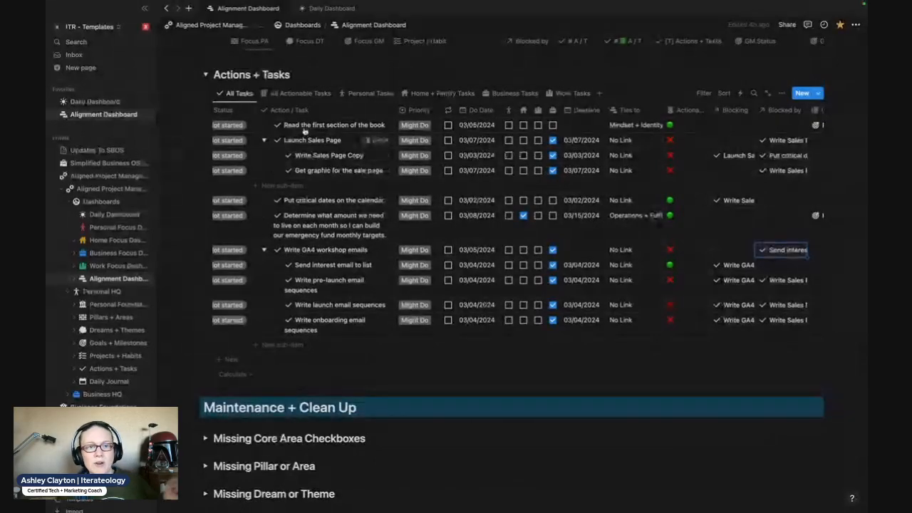
{"action": "left_click", "coordinate": [305, 93]}
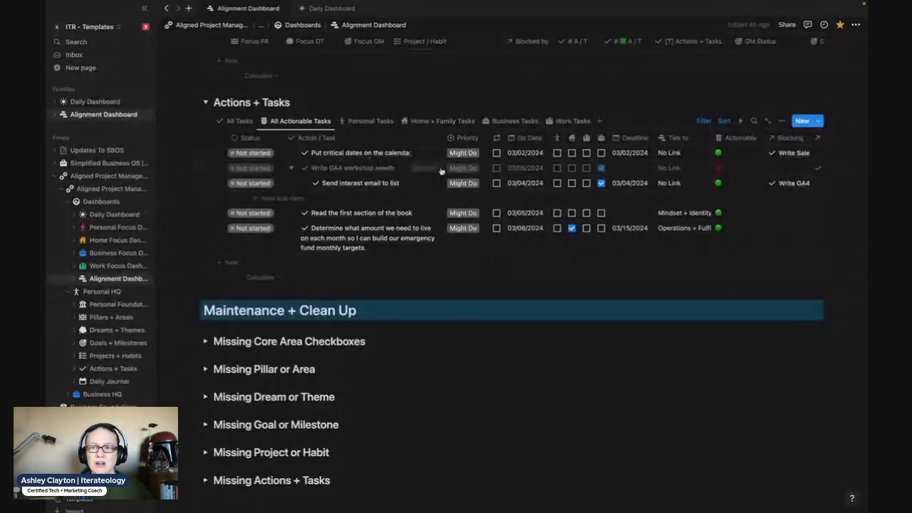
{"action": "scroll", "coordinate": [741, 178], "scroll_direction": "right", "scroll_amount": 3}
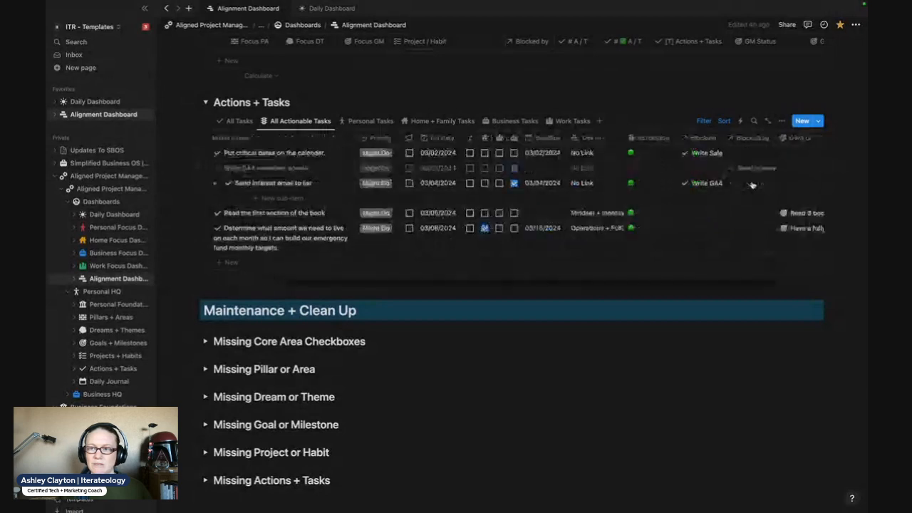
{"action": "scroll", "coordinate": [727, 178], "scroll_direction": "left", "scroll_amount": 5}
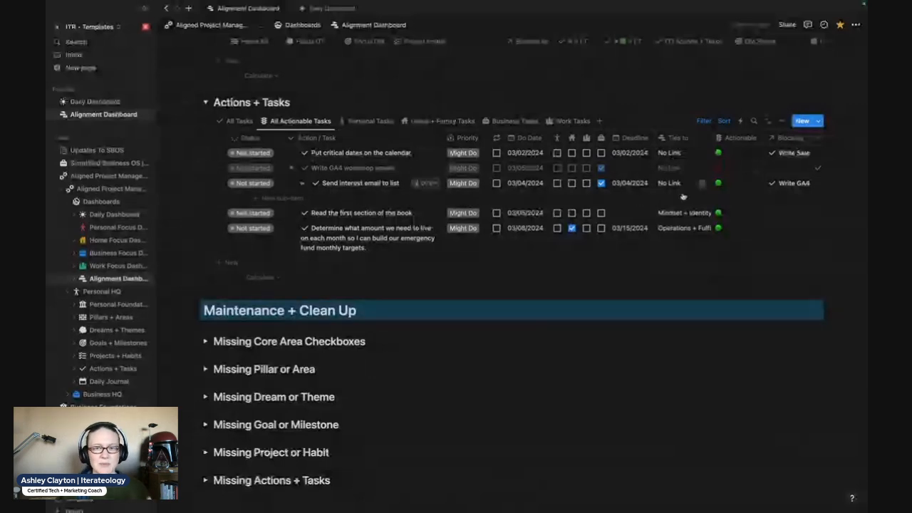
Set the Do Date of "Put critical dates on the calendar." to 03/05/2024
{"action": "left_click", "coordinate": [524, 154]}
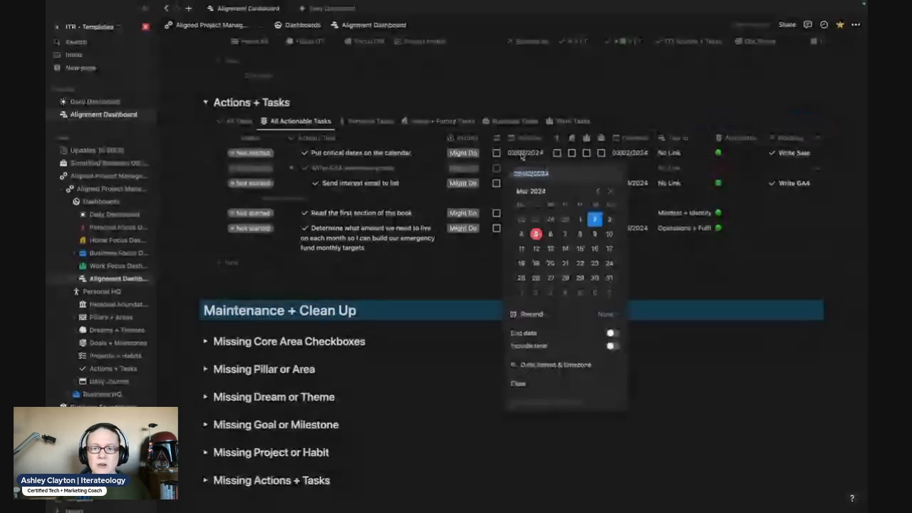
{"action": "left_click", "coordinate": [536, 234]}
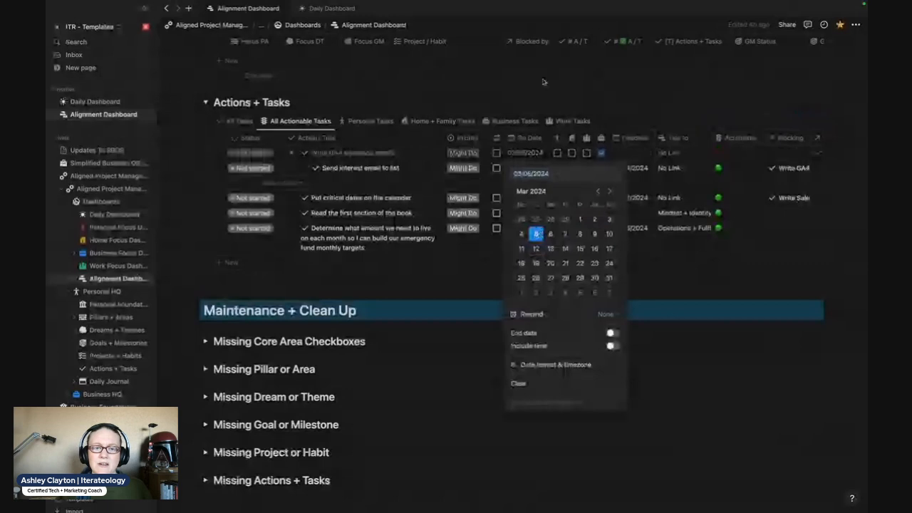
{"action": "left_click", "coordinate": [623, 93]}
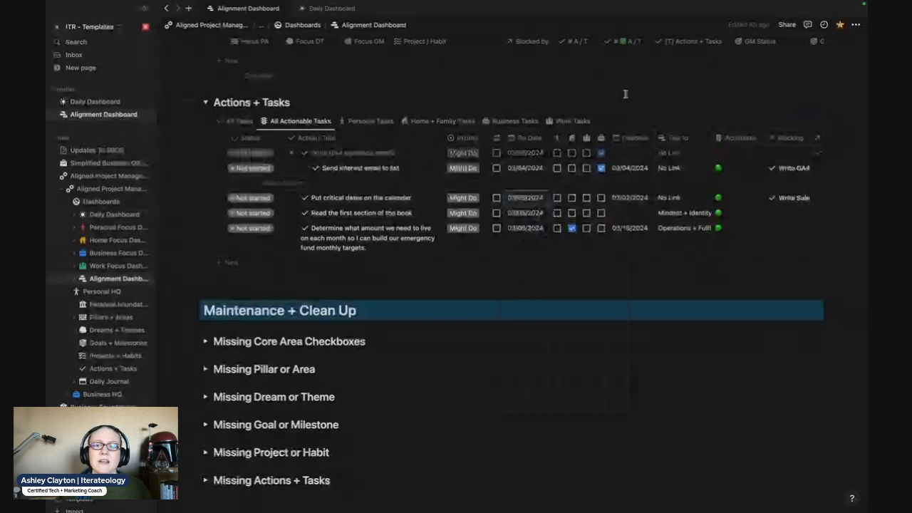
Set the Do Date of "Send interest email to list" to 03/05/2024
{"action": "left_click", "coordinate": [527, 174]}
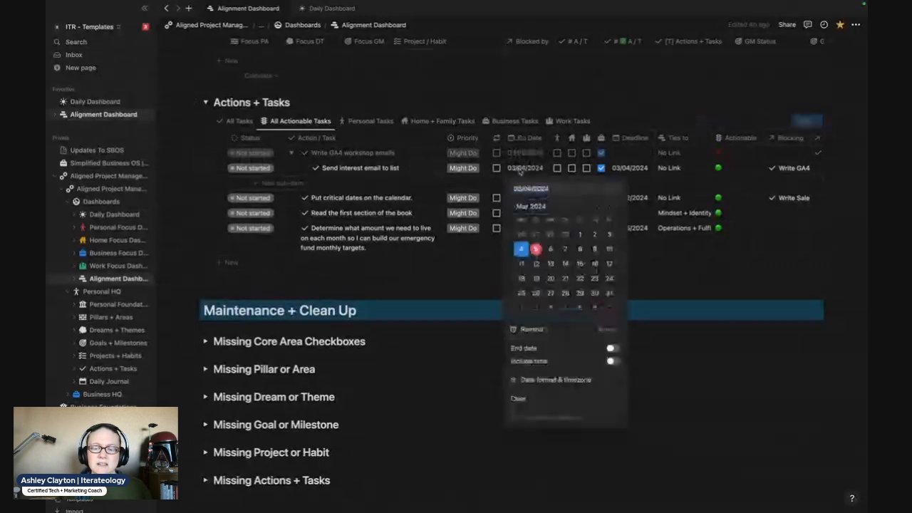
{"action": "left_click", "coordinate": [668, 173]}
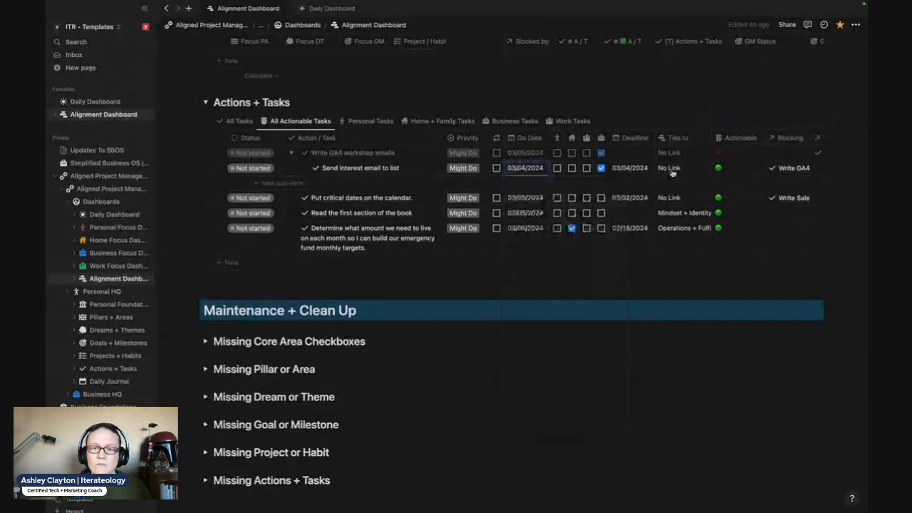
{"action": "left_click", "coordinate": [525, 169]}
{"action": "left_click", "coordinate": [536, 249]}
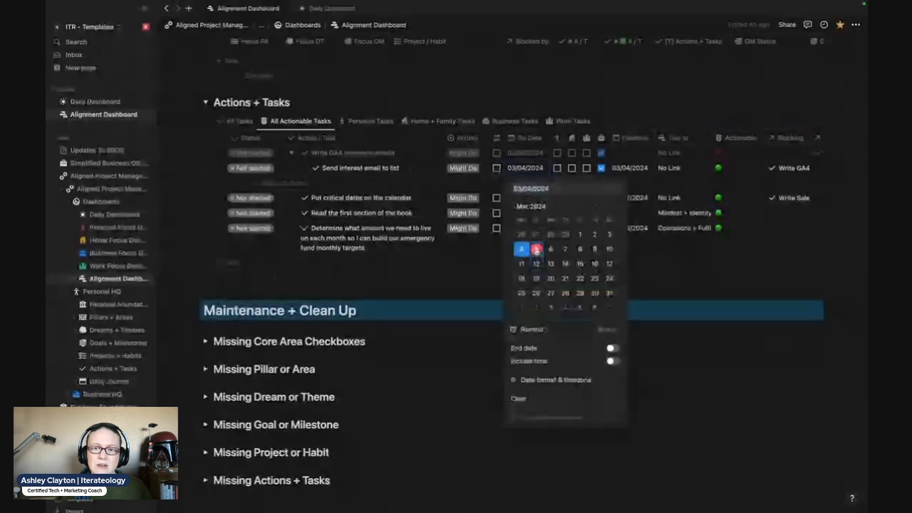
{"action": "left_click", "coordinate": [446, 301]}
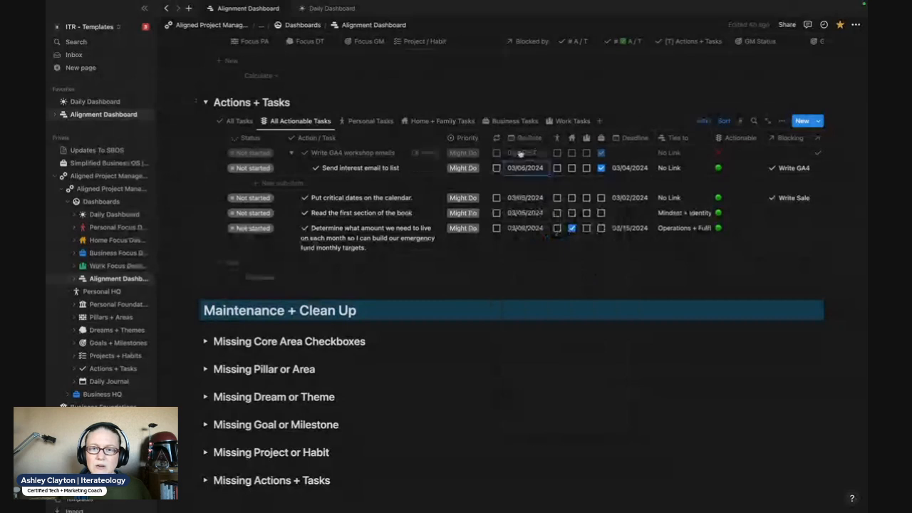
{"action": "left_click", "coordinate": [520, 154]}
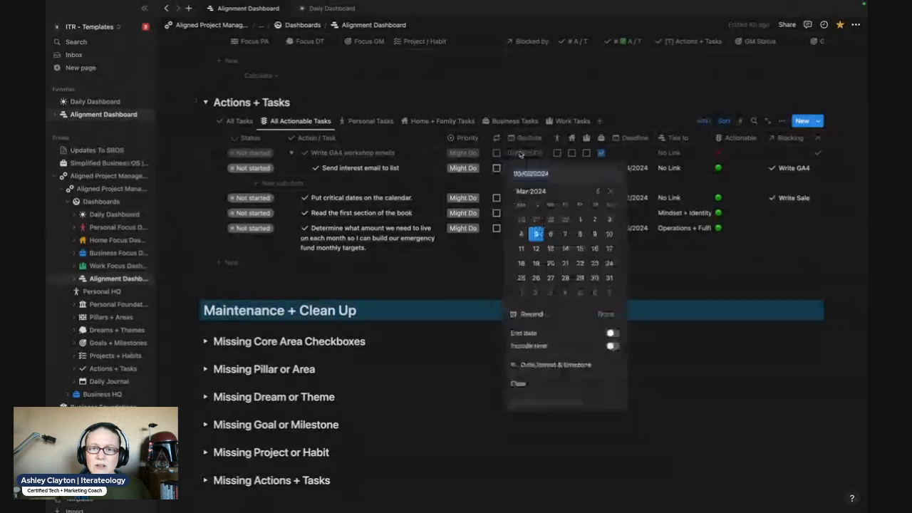
{"action": "left_click", "coordinate": [450, 299]}
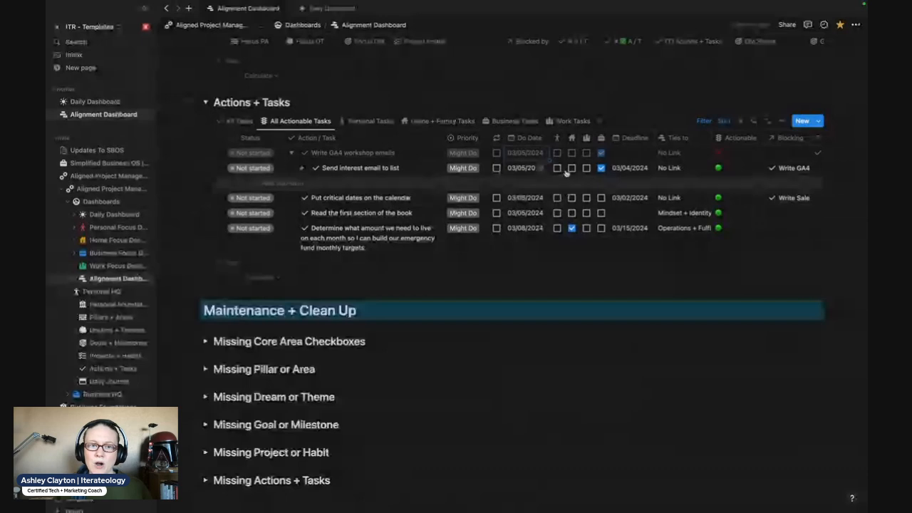
Set the status of "Send interest email to list" and "Put critical dates on the calendar." to Done
{"action": "left_click", "coordinate": [274, 169]}
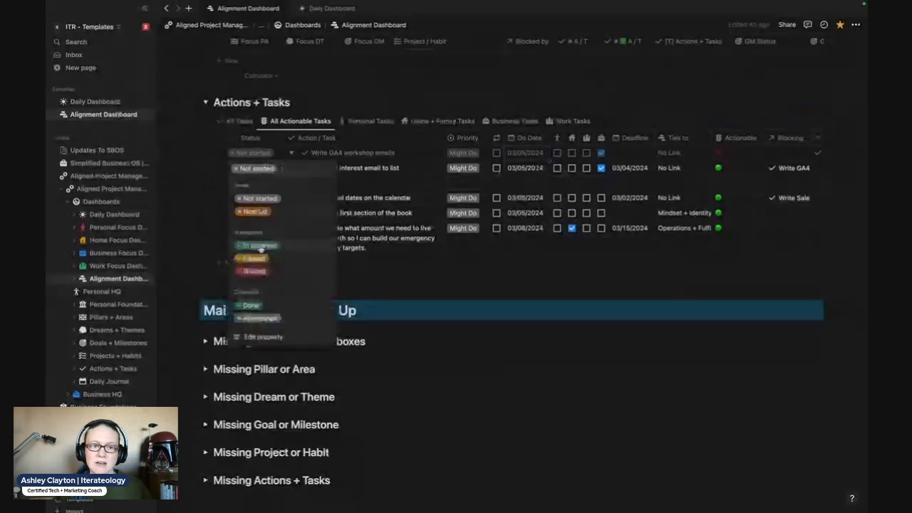
{"action": "left_click", "coordinate": [258, 305]}
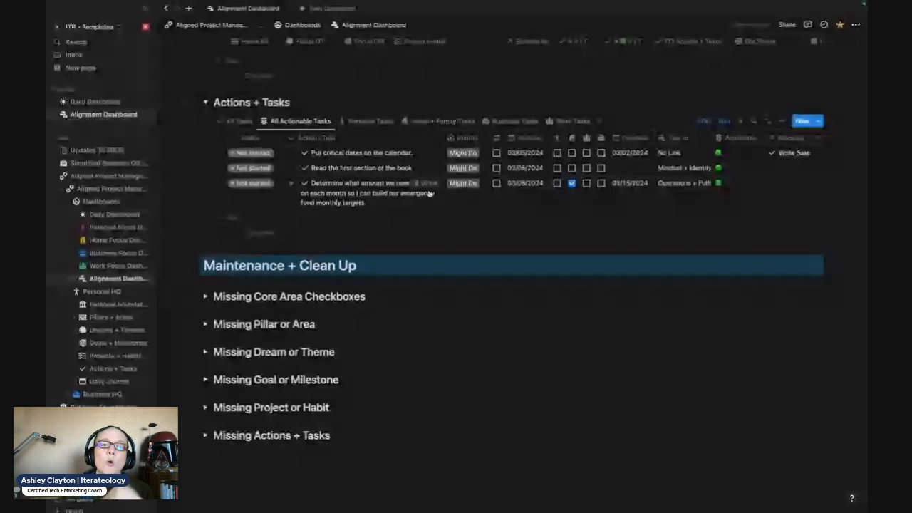
{"action": "left_click", "coordinate": [268, 160]}
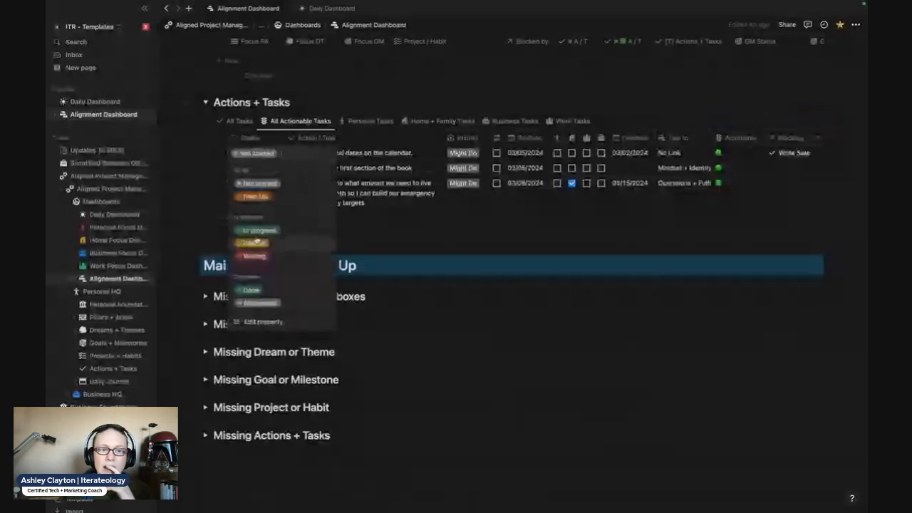
{"action": "left_click", "coordinate": [251, 291]}
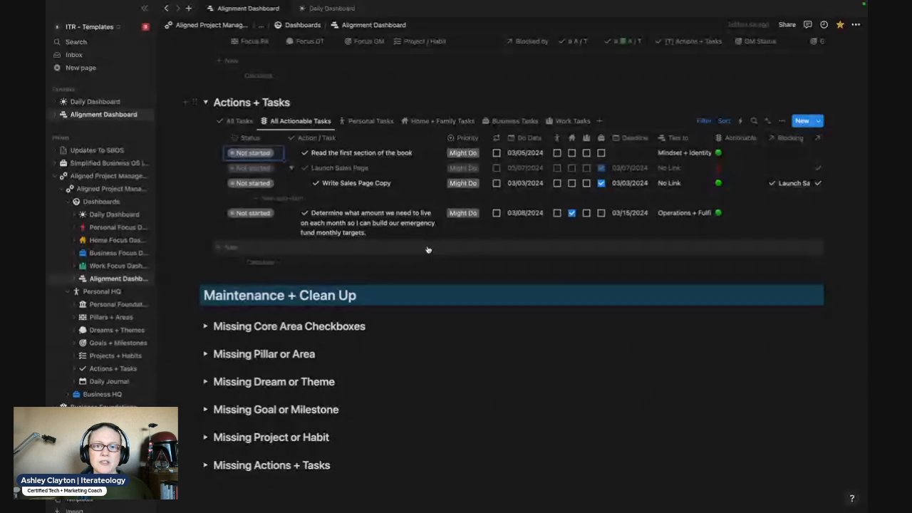
View the Personal Tasks and the Home + Family Tasks views of Actions + Tasks
{"action": "left_click", "coordinate": [371, 122]}
{"action": "left_click", "coordinate": [439, 124]}
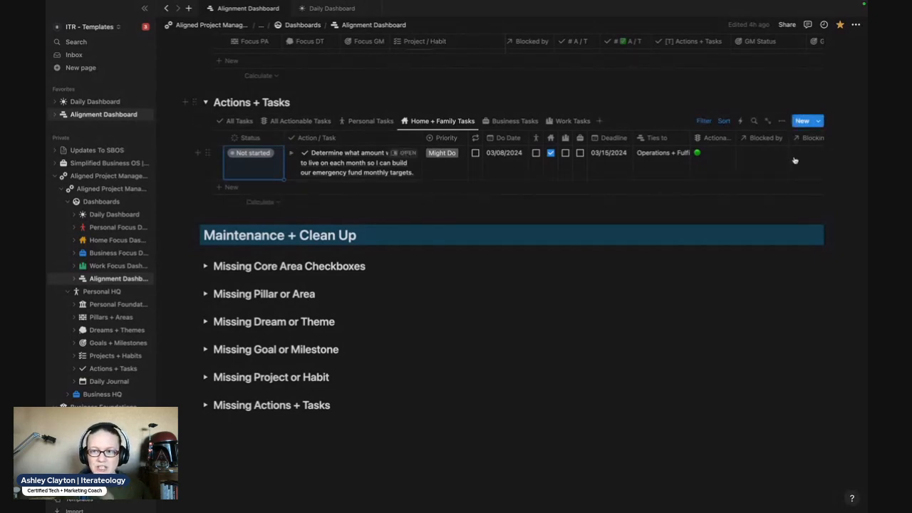
Create a new Actions + Tasks template and title it "SEO SOP"
{"action": "left_click", "coordinate": [819, 123]}
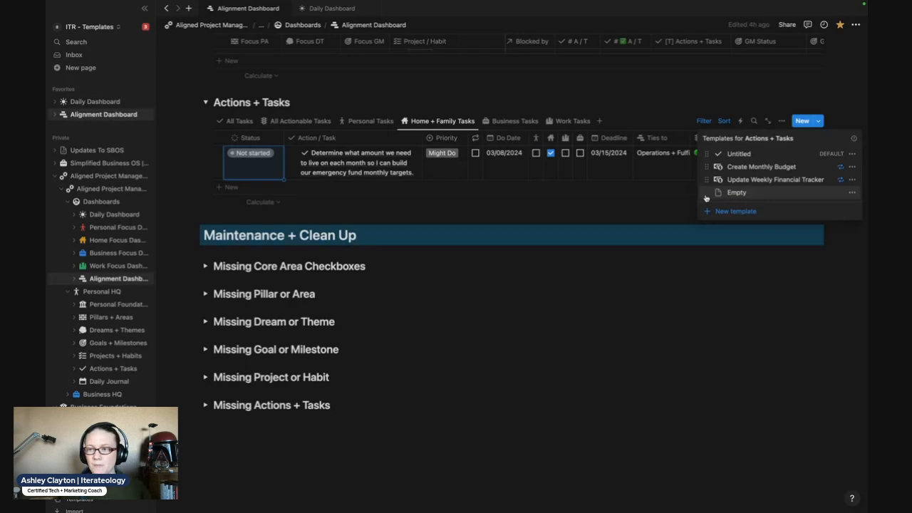
{"action": "left_click", "coordinate": [853, 193]}
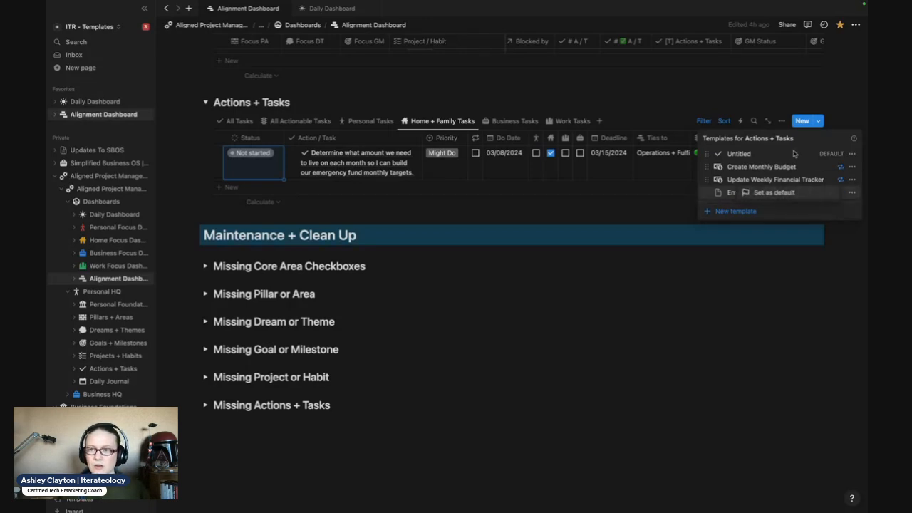
{"action": "left_click", "coordinate": [834, 148]}
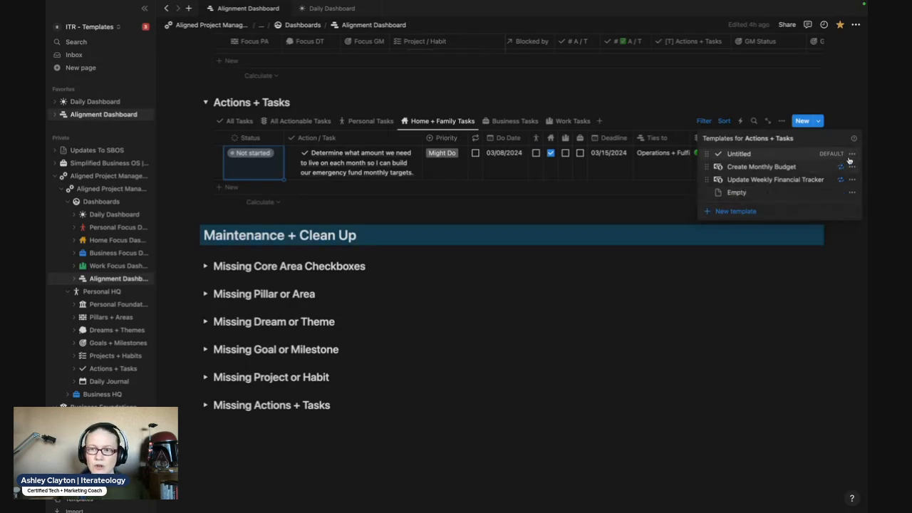
{"action": "left_click", "coordinate": [736, 212]}
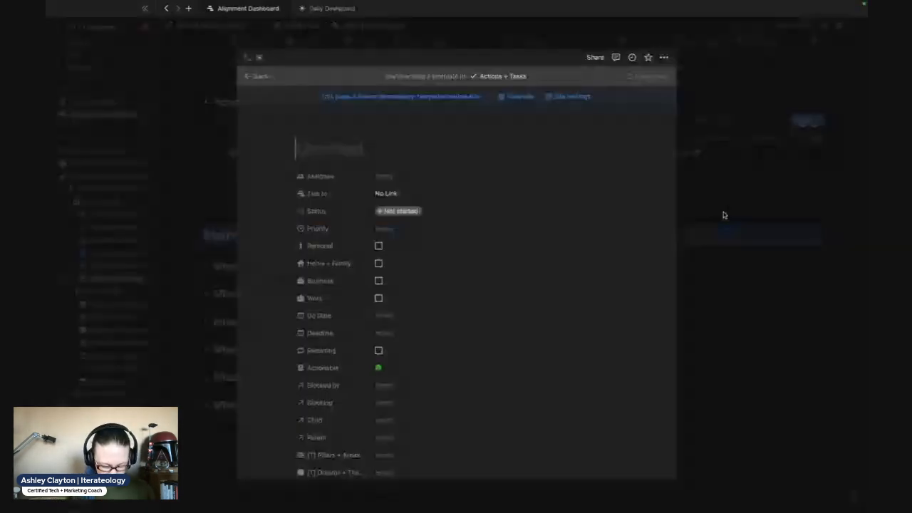
{"action": "type", "text": "SEO SOP"}
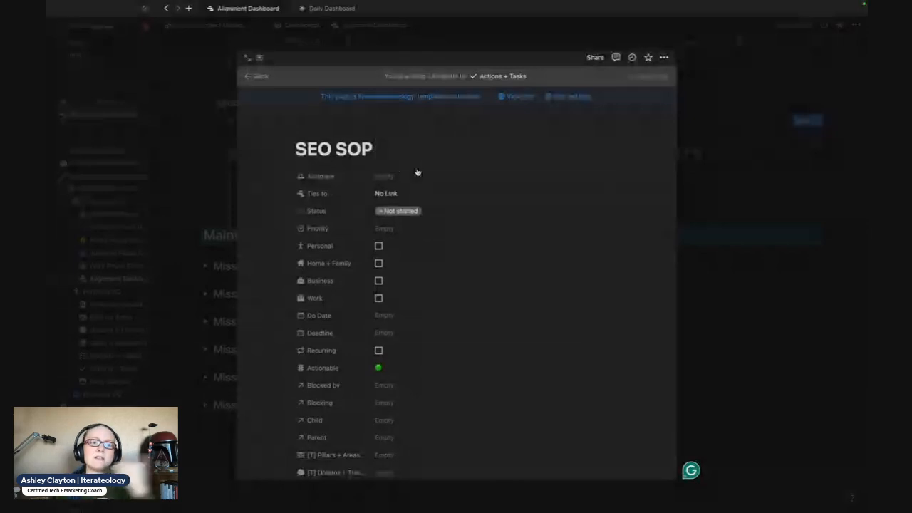
Set the Priority of the "SEO SOP" template to Immediate
{"action": "scroll", "coordinate": [440, 184], "scroll_direction": "down", "scroll_amount": 1}
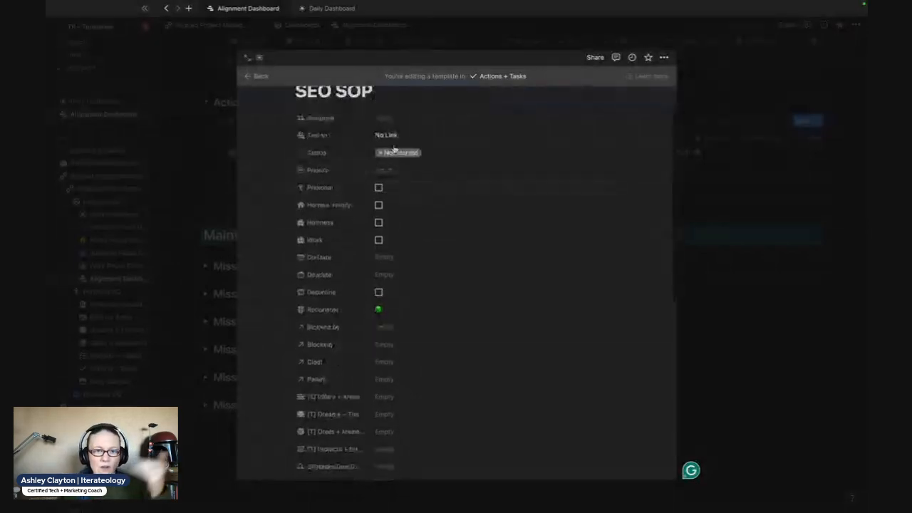
{"action": "left_click", "coordinate": [399, 172]}
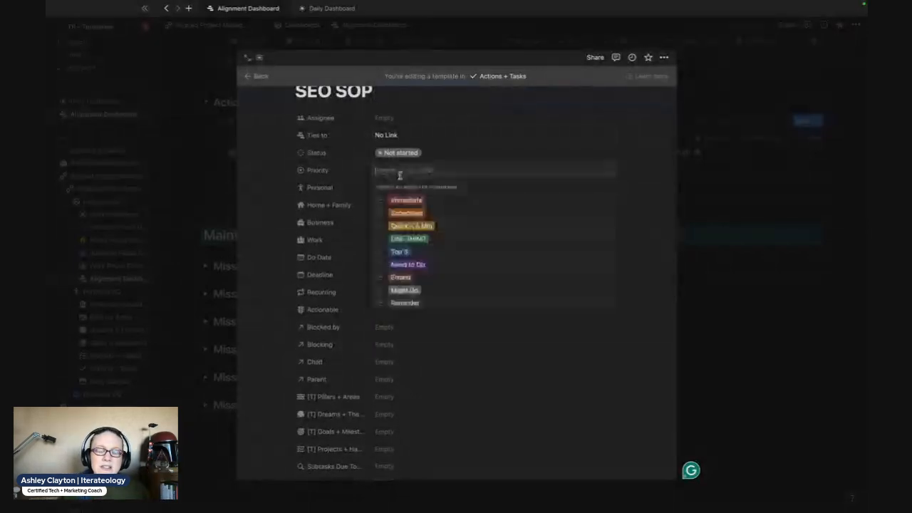
{"action": "left_click", "coordinate": [429, 205]}
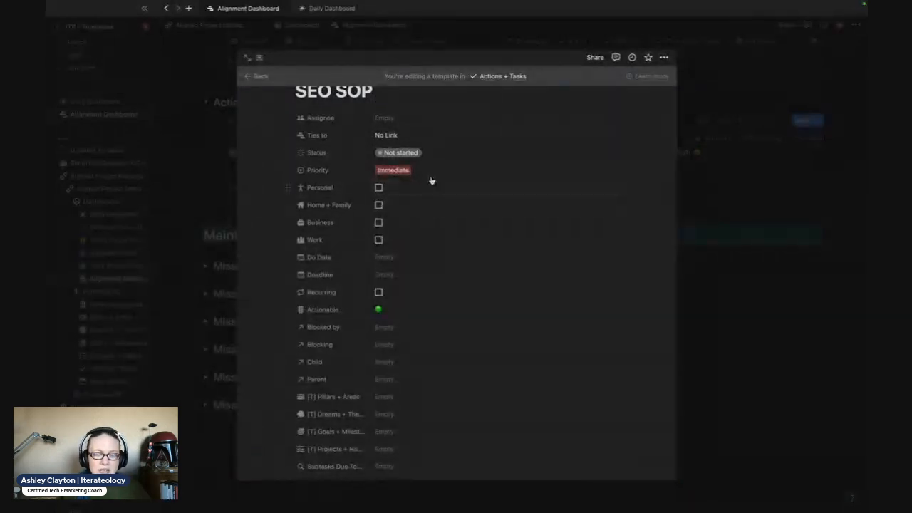
{"action": "left_click", "coordinate": [427, 173]}
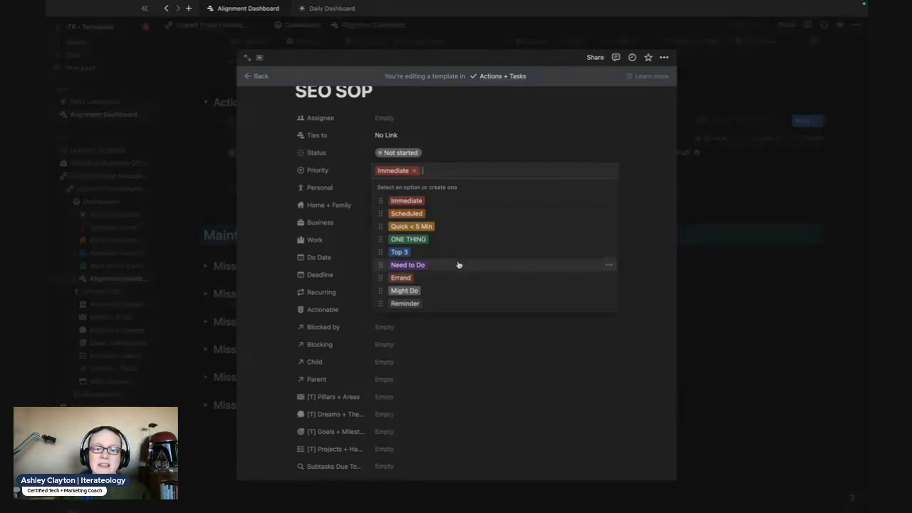
{"action": "left_click", "coordinate": [650, 165]}
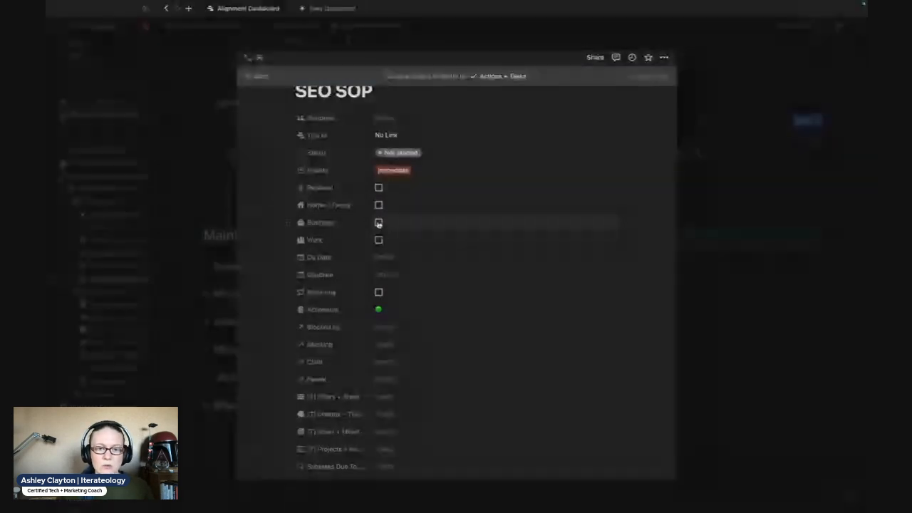
Mark the template as Business and Recurring, and set its Do Date to Today, the date when duplicated
{"action": "left_click", "coordinate": [378, 223]}
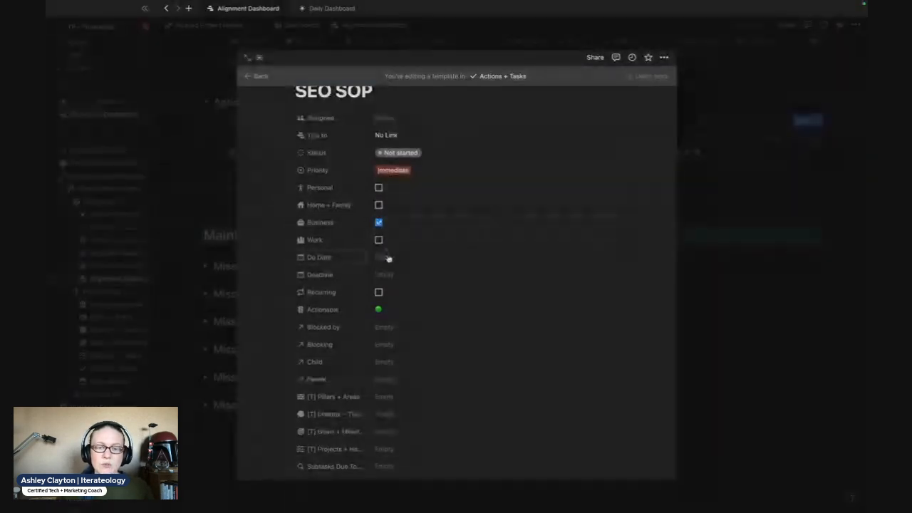
{"action": "left_click", "coordinate": [389, 258]}
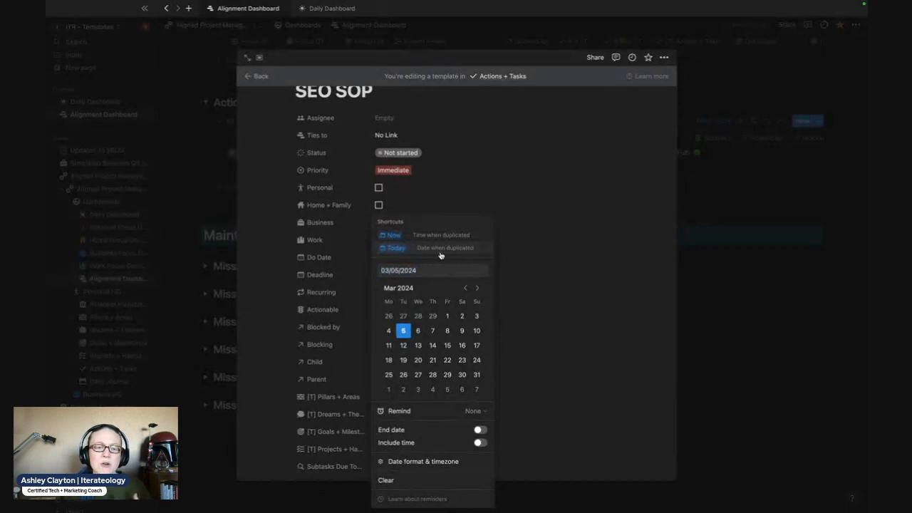
{"action": "left_click", "coordinate": [441, 254]}
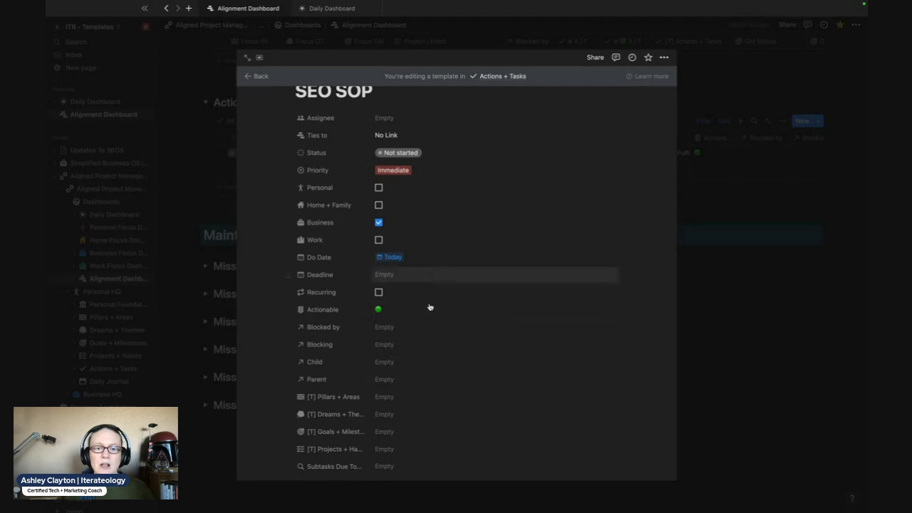
{"action": "scroll", "coordinate": [430, 307], "scroll_direction": "down", "scroll_amount": 1}
{"action": "left_click", "coordinate": [378, 263]}
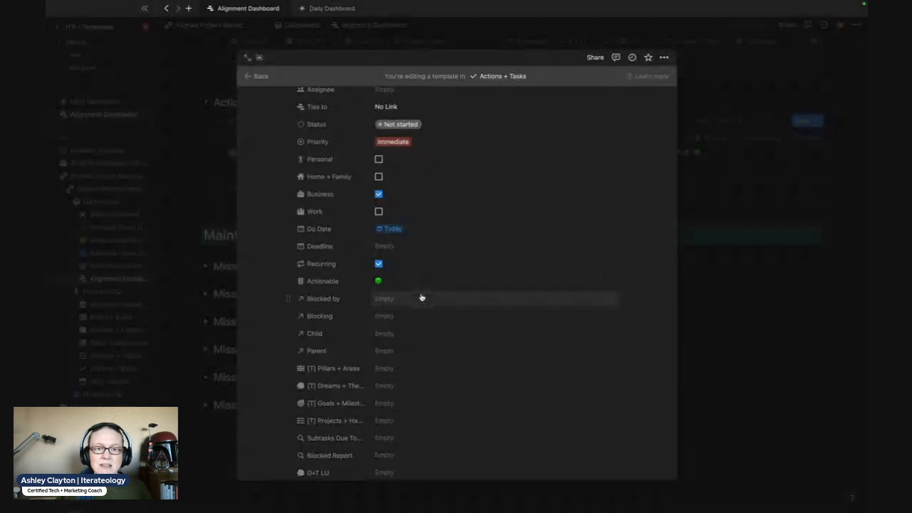
{"action": "scroll", "coordinate": [422, 298], "scroll_direction": "down", "scroll_amount": 1}
{"action": "scroll", "coordinate": [429, 275], "scroll_direction": "down", "scroll_amount": 5}
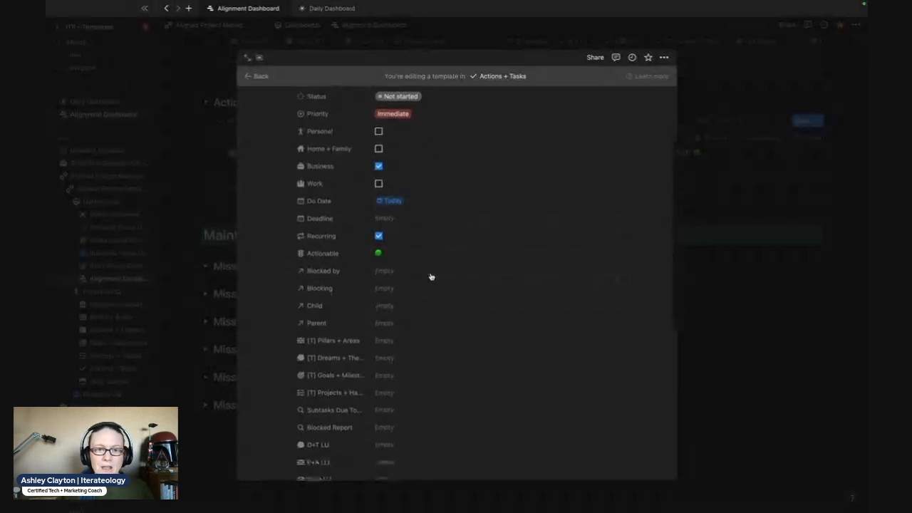
{"action": "left_click", "coordinate": [387, 173]}
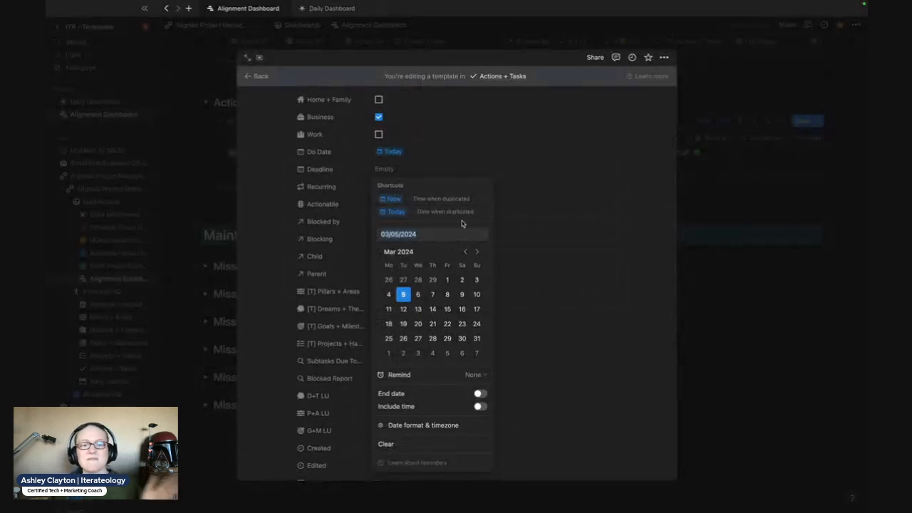
{"action": "left_click", "coordinate": [533, 221]}
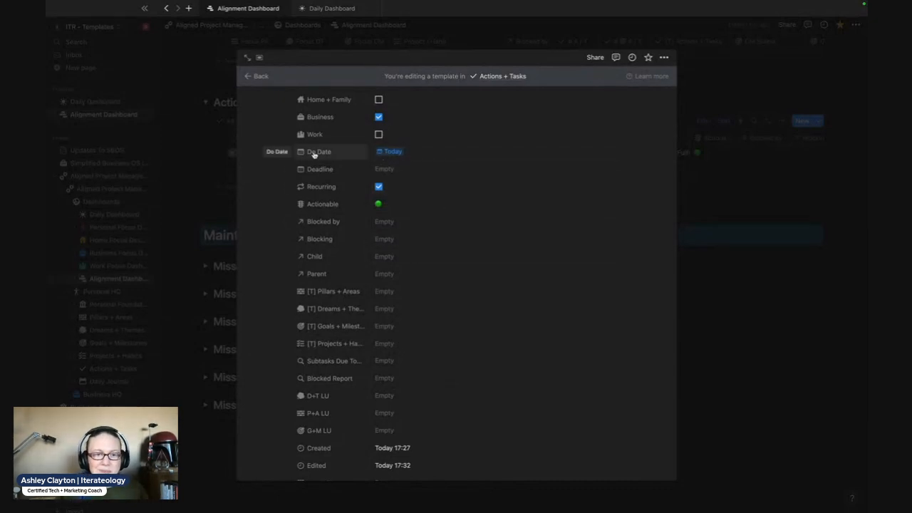
Collapse the additional hidden properties of the "SEO SOP" template
{"action": "scroll", "coordinate": [423, 290], "scroll_direction": "down", "scroll_amount": 2}
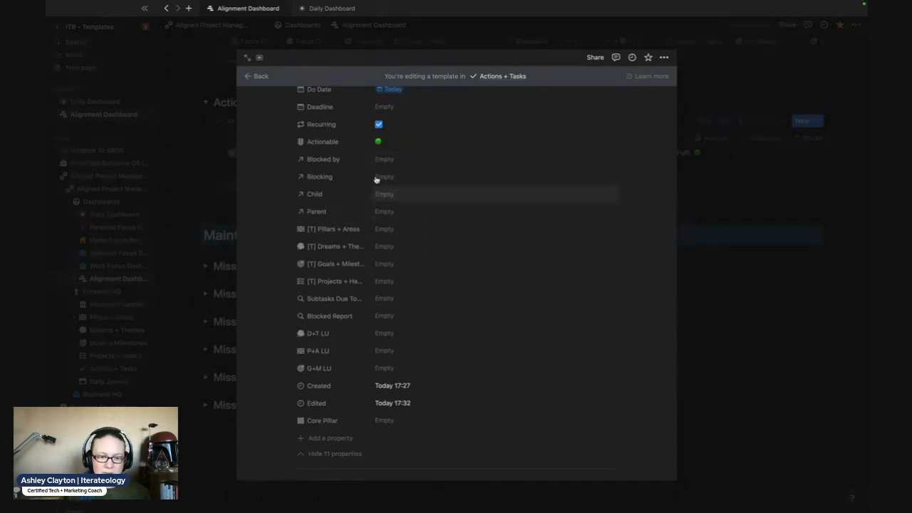
{"action": "left_click", "coordinate": [330, 454]}
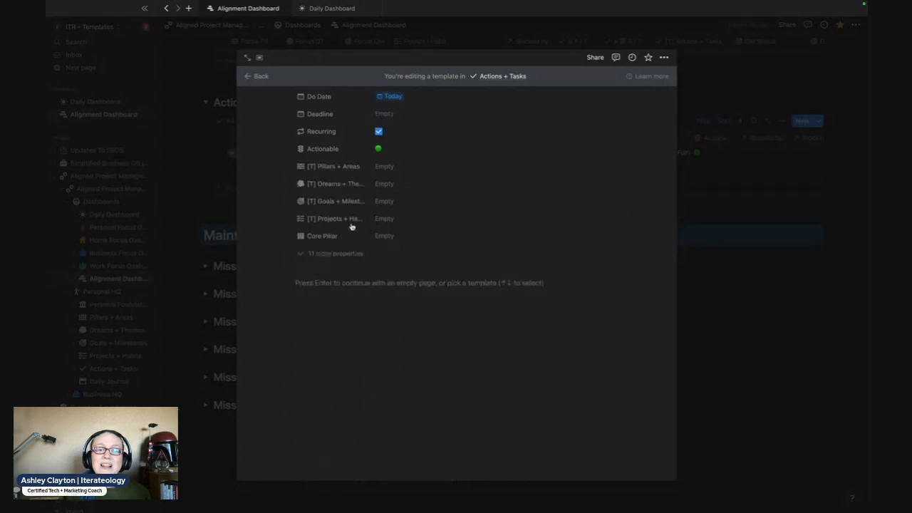
{"action": "scroll", "coordinate": [388, 263], "scroll_direction": "up", "scroll_amount": 4}
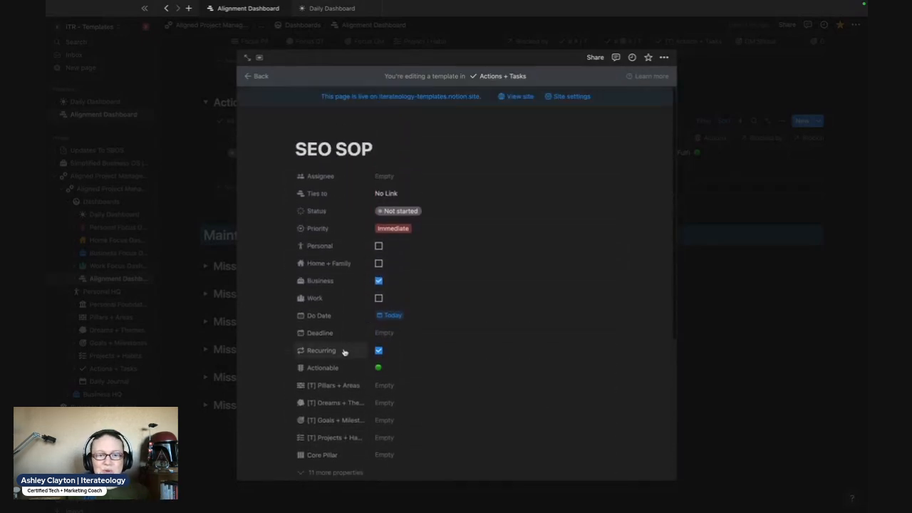
{"action": "scroll", "coordinate": [343, 354], "scroll_direction": "down", "scroll_amount": 4}
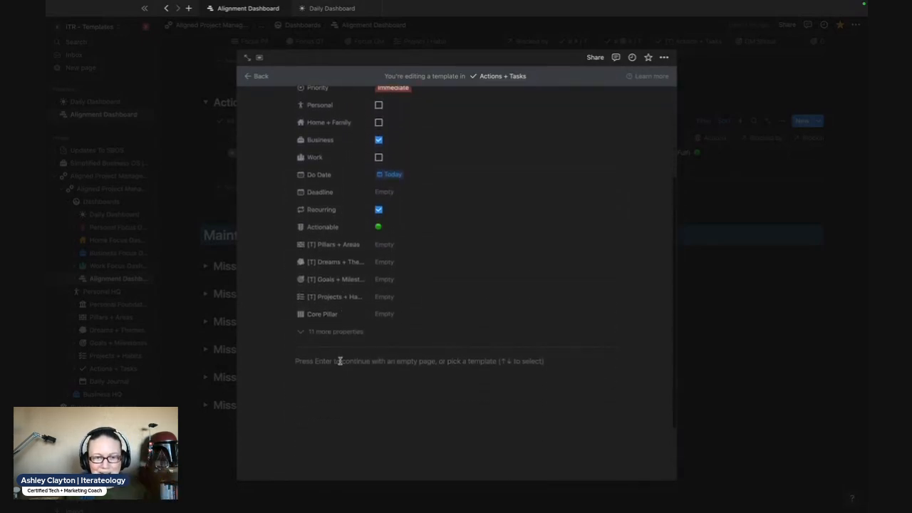
Link the template's [T] Pillars + Areas relation to Operations + Fulfillment
{"action": "left_click", "coordinate": [383, 315]}
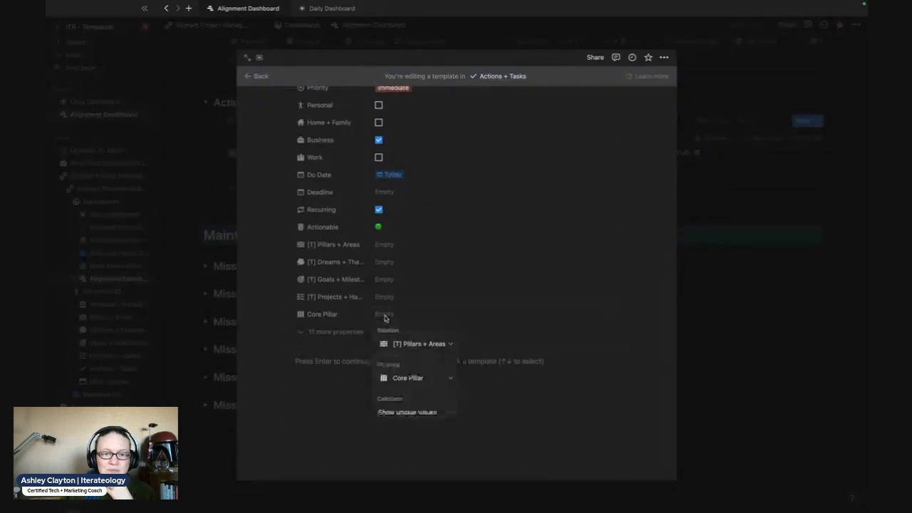
{"action": "left_click", "coordinate": [344, 326]}
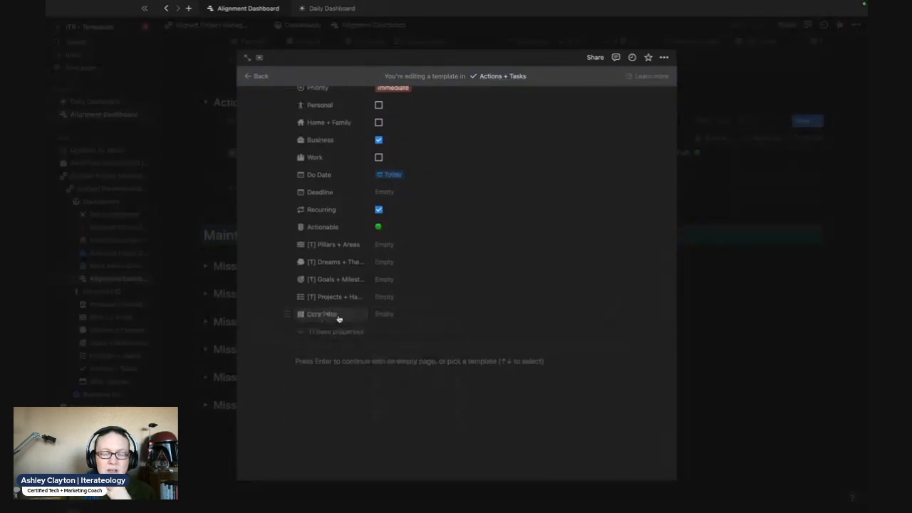
{"action": "left_click", "coordinate": [389, 246]}
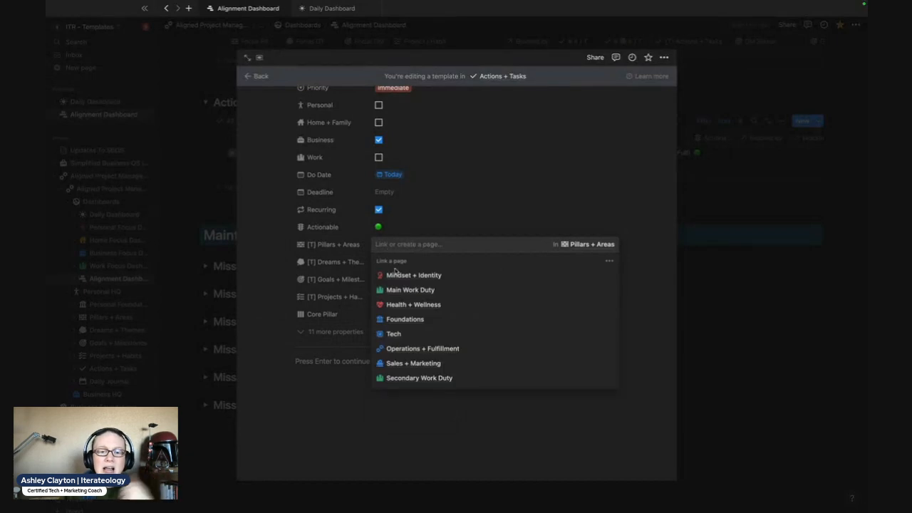
{"action": "left_click", "coordinate": [436, 350]}
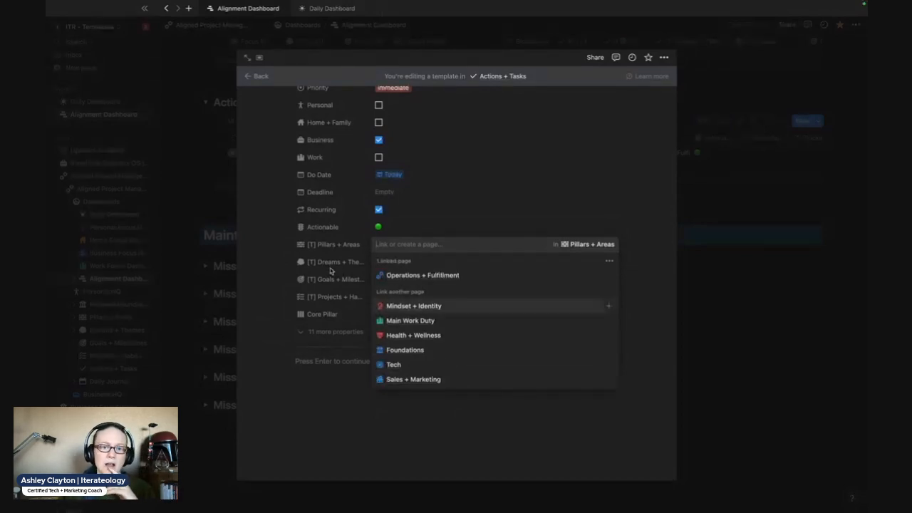
{"action": "key", "text": "Escape"}
Link the "Read what works" book project in the template's [T] Projects + Habits relation
{"action": "left_click", "coordinate": [395, 266]}
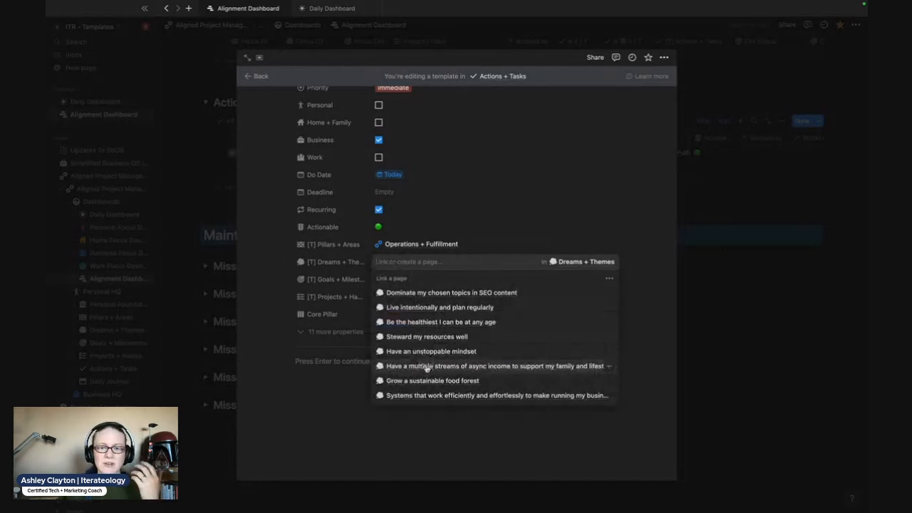
{"action": "key", "text": "Escape"}
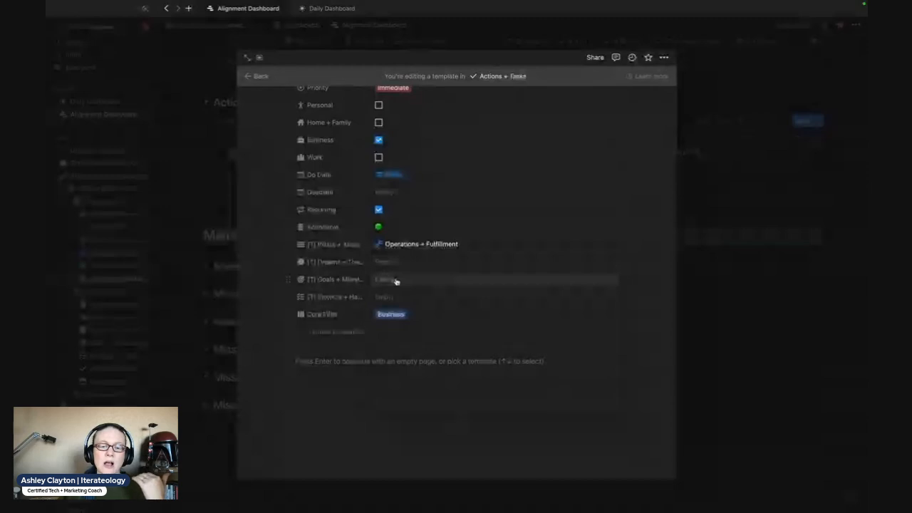
{"action": "left_click", "coordinate": [398, 297]}
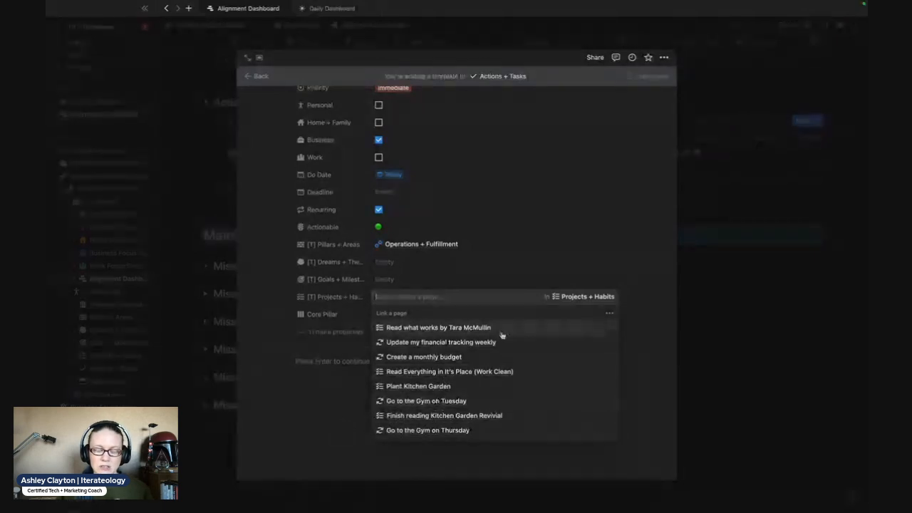
{"action": "left_click", "coordinate": [455, 328]}
{"action": "left_click", "coordinate": [347, 401]}
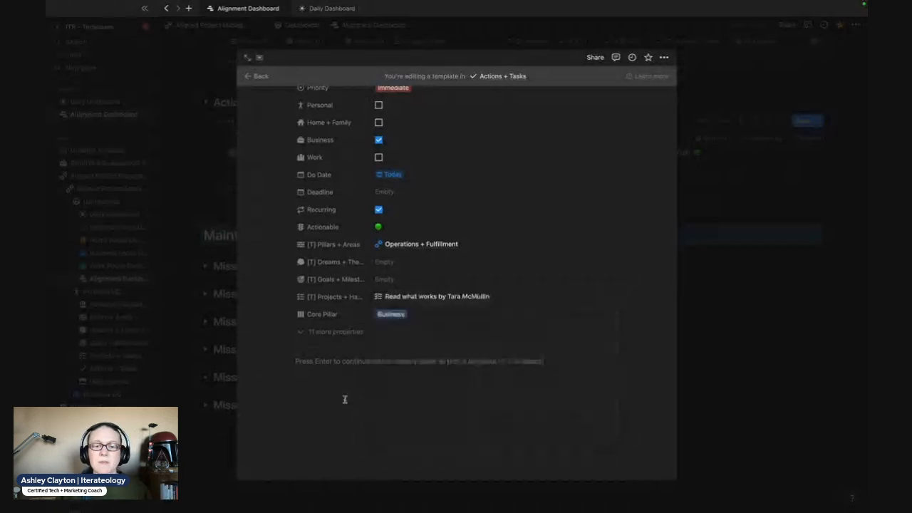
Link the goal "Complete Monthly Planning for rest of the year" and the dream "Steward my resources well" to the template
{"action": "left_click", "coordinate": [418, 279]}
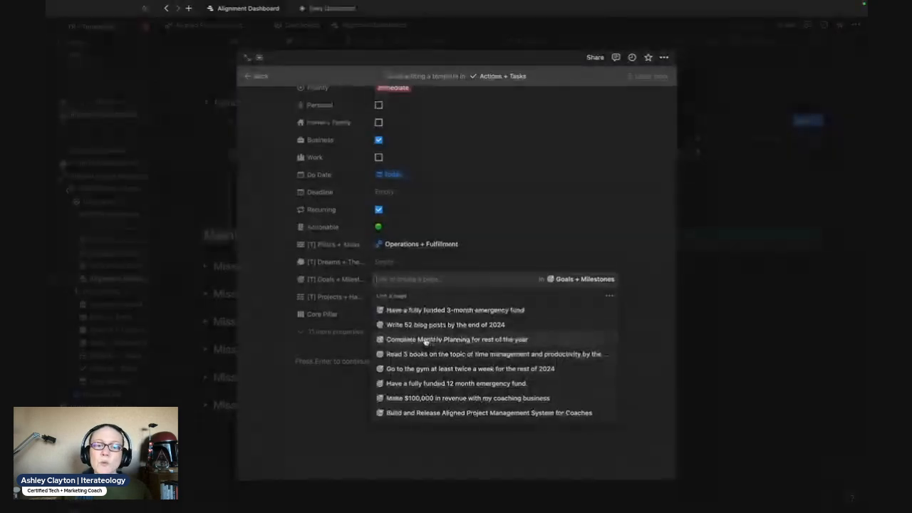
{"action": "left_click", "coordinate": [406, 263]}
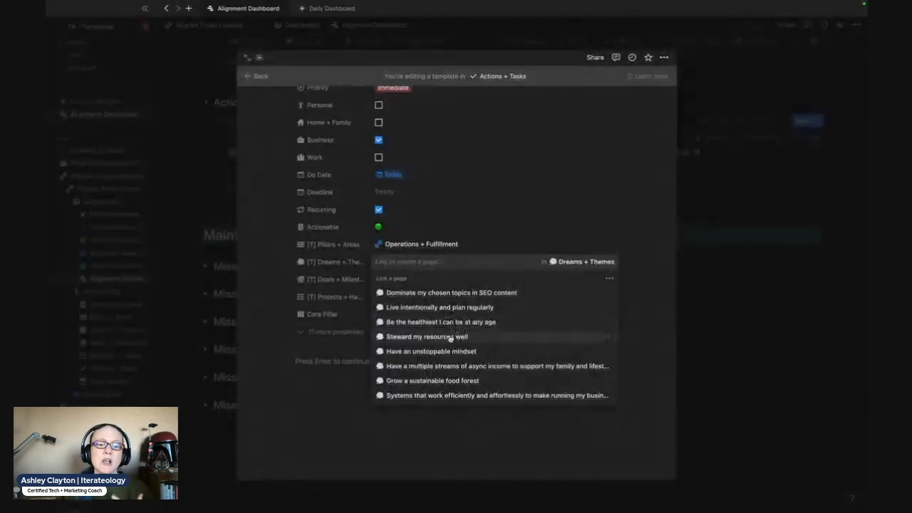
{"action": "left_click", "coordinate": [439, 339]}
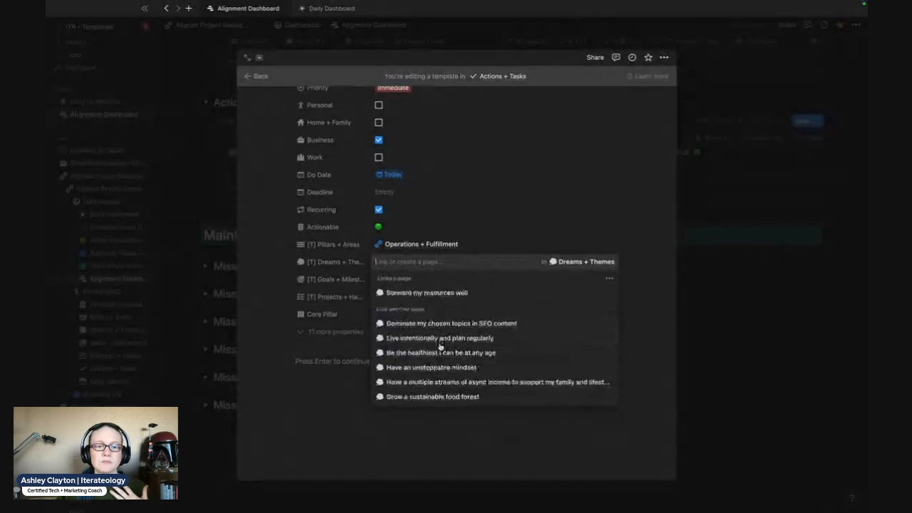
{"action": "left_click", "coordinate": [346, 382]}
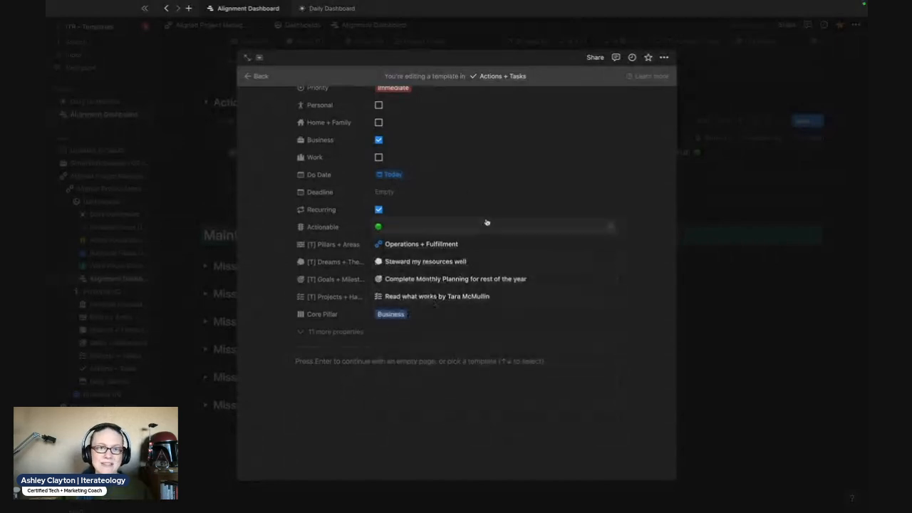
{"action": "scroll", "coordinate": [440, 244], "scroll_direction": "up", "scroll_amount": 5}
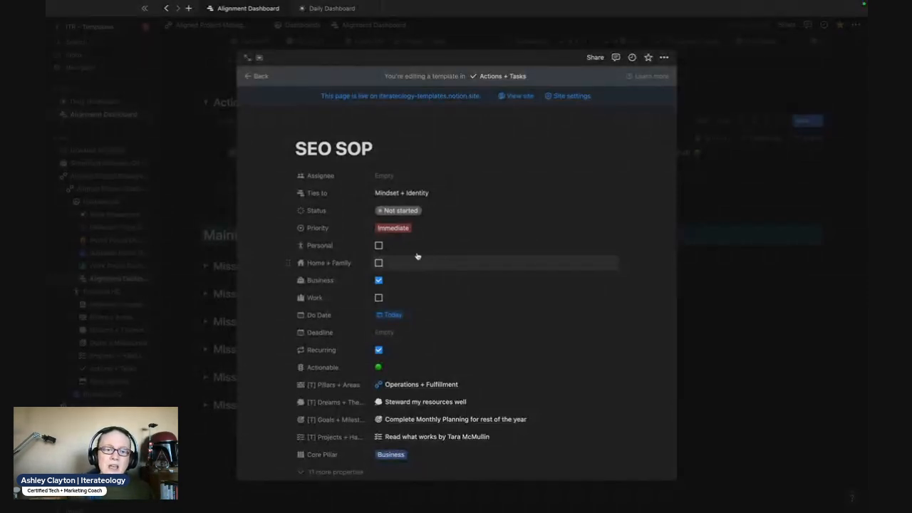
{"action": "scroll", "coordinate": [339, 319], "scroll_direction": "down", "scroll_amount": 3}
{"action": "scroll", "coordinate": [349, 342], "scroll_direction": "up", "scroll_amount": 1}
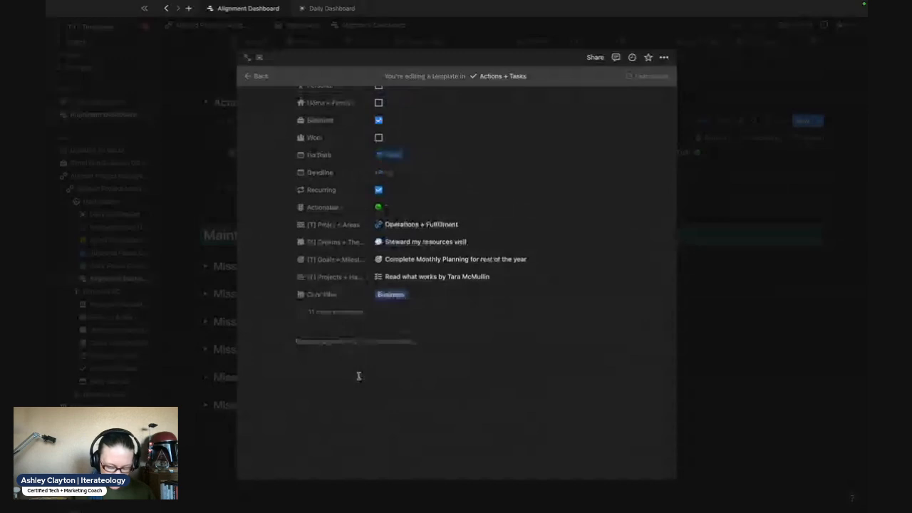
Add the heading "Monthly Reporting Checklist:" to the body of the "SEO SOP" template
{"action": "left_click", "coordinate": [360, 377]}
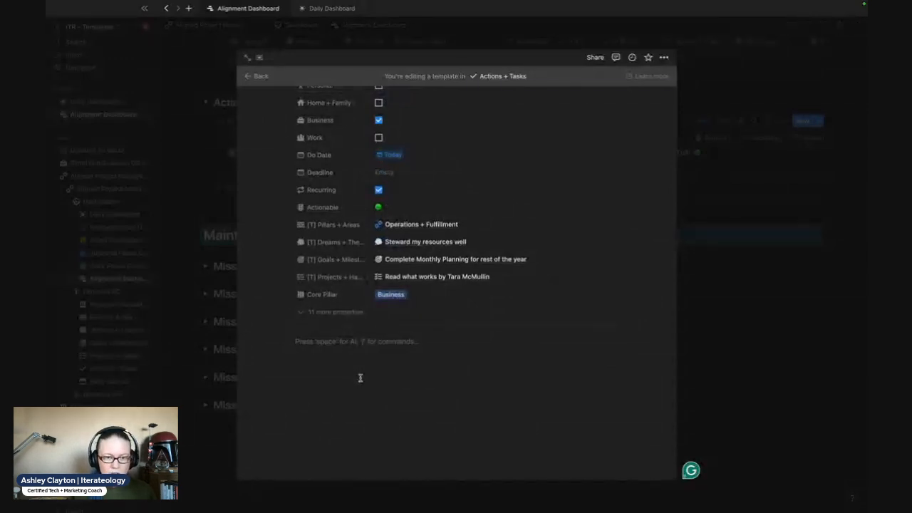
{"action": "type", "text": "## Monthly Re"}
{"action": "type", "text": "porting Chec"}
{"action": "type", "text": "kli"}
{"action": "type", "text": "st"}
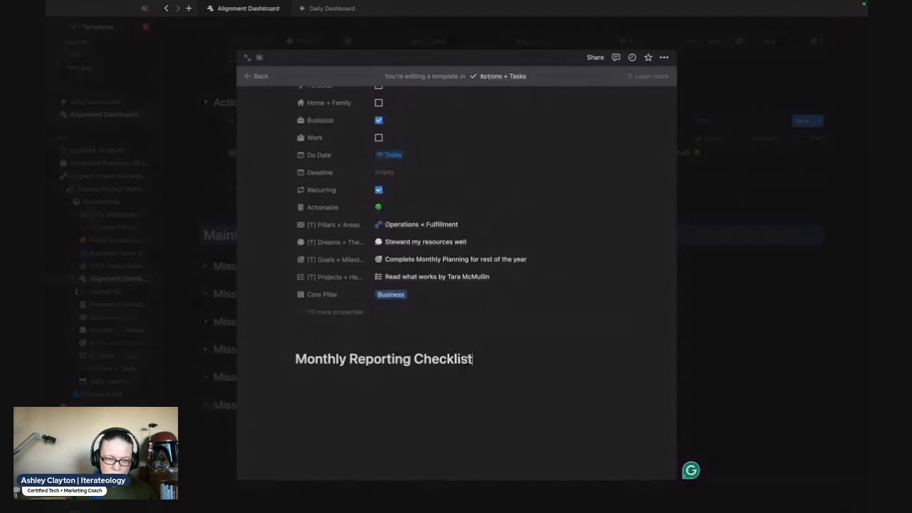
{"action": "type", "text": ":"}
{"action": "key", "text": "Return"}
Add the to-do items "item 1" and "Link to resource -" under the checklist heading, and close the template
{"action": "type", "text": "[]Item 1"}
{"action": "key", "text": "Return"}
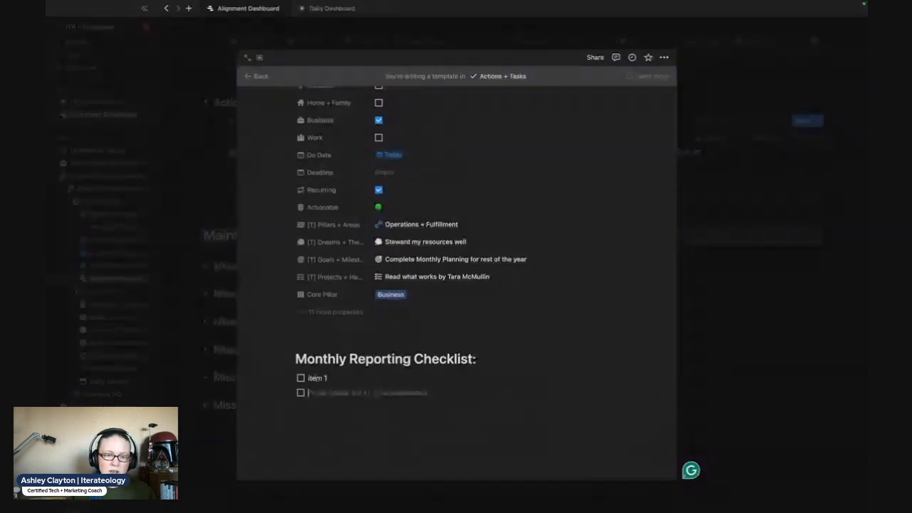
{"action": "type", "text": "Link to"}
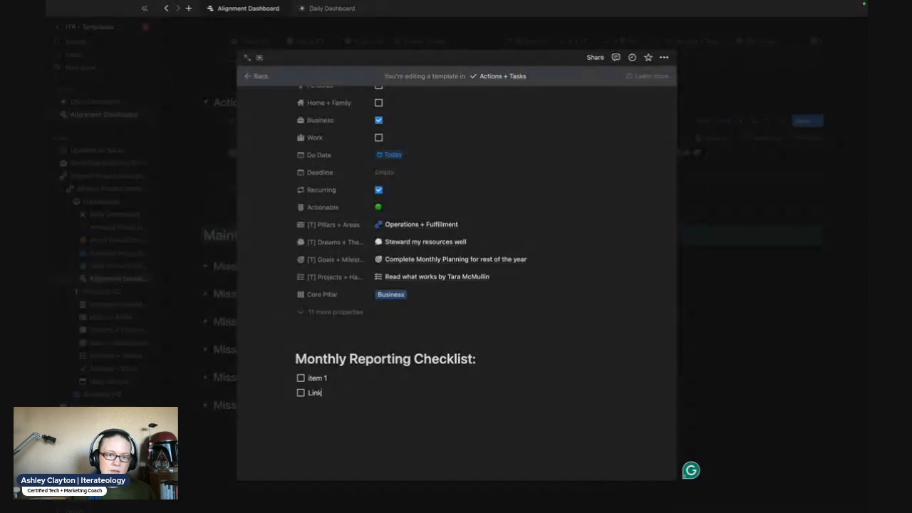
{"action": "type", "text": " resource -"}
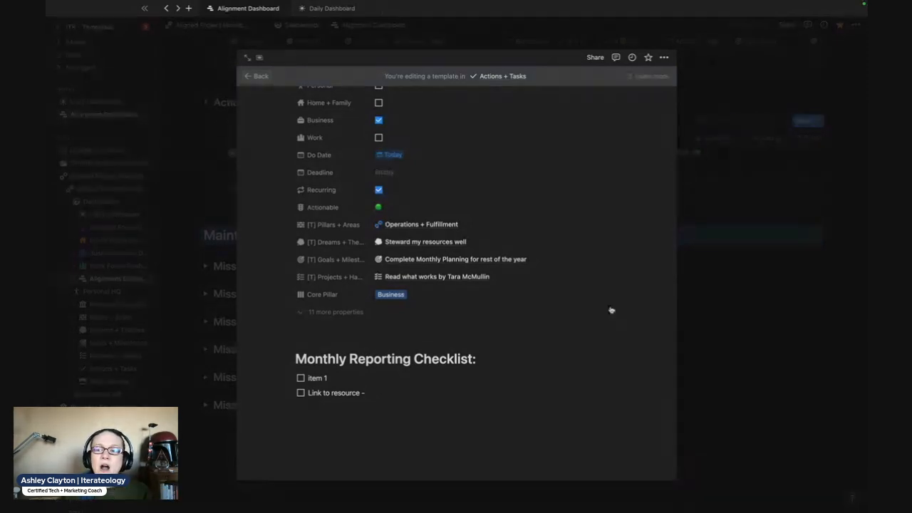
{"action": "key", "text": "Escape"}
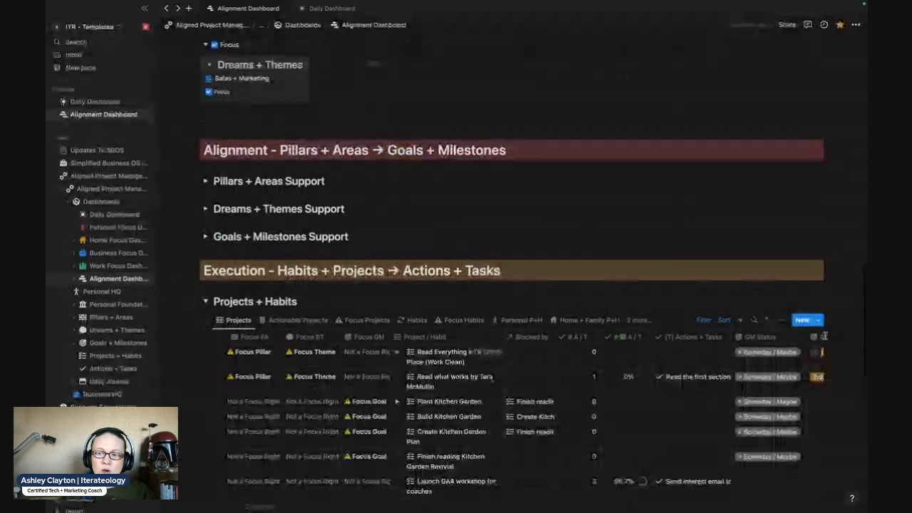
Review the lists of available templates for the Projects + Habits and Actions + Tasks databases
{"action": "left_click", "coordinate": [819, 321]}
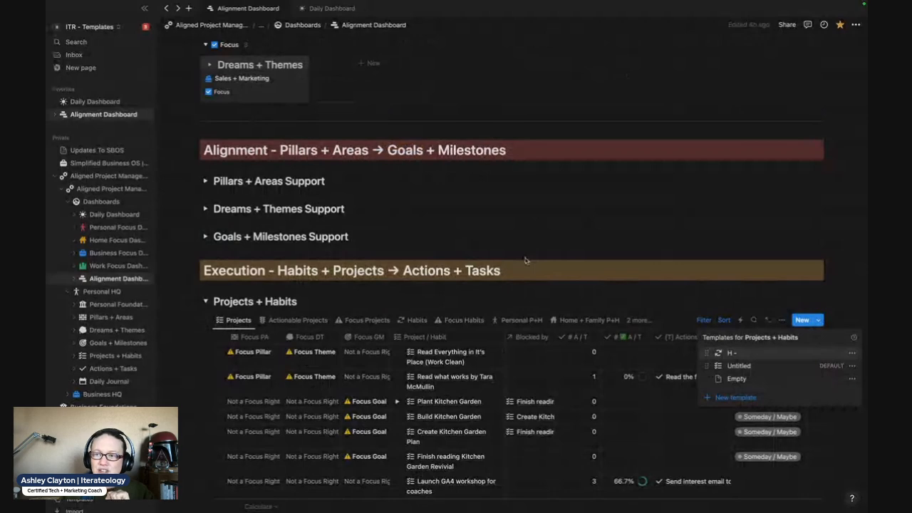
{"action": "scroll", "coordinate": [526, 260], "scroll_direction": "down", "scroll_amount": 5}
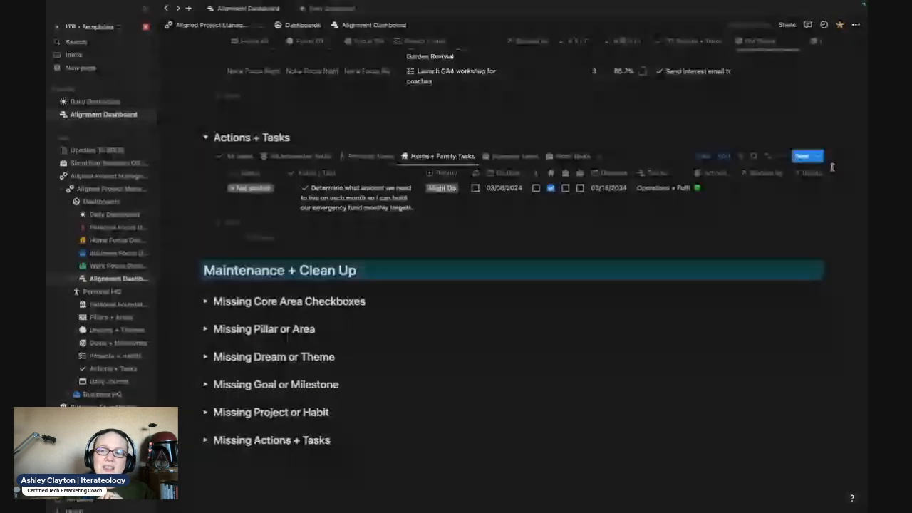
{"action": "left_click", "coordinate": [819, 155]}
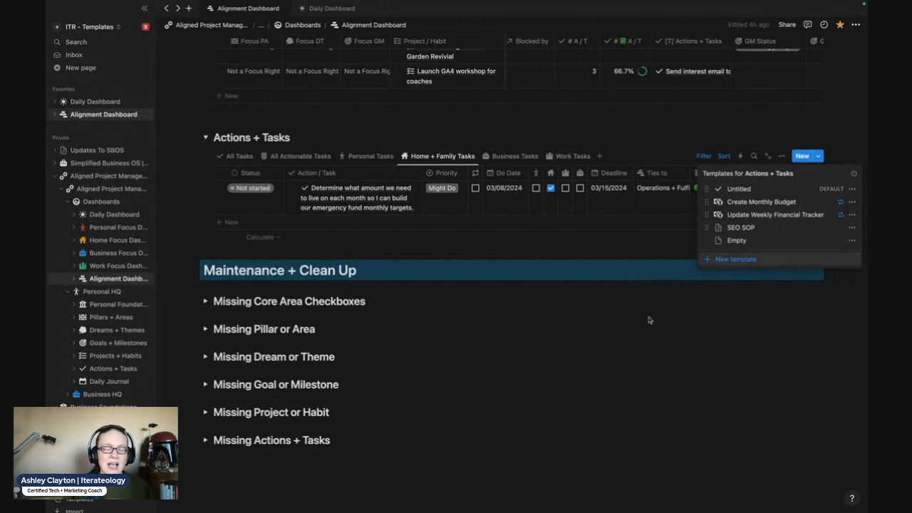
{"action": "left_click", "coordinate": [565, 328]}
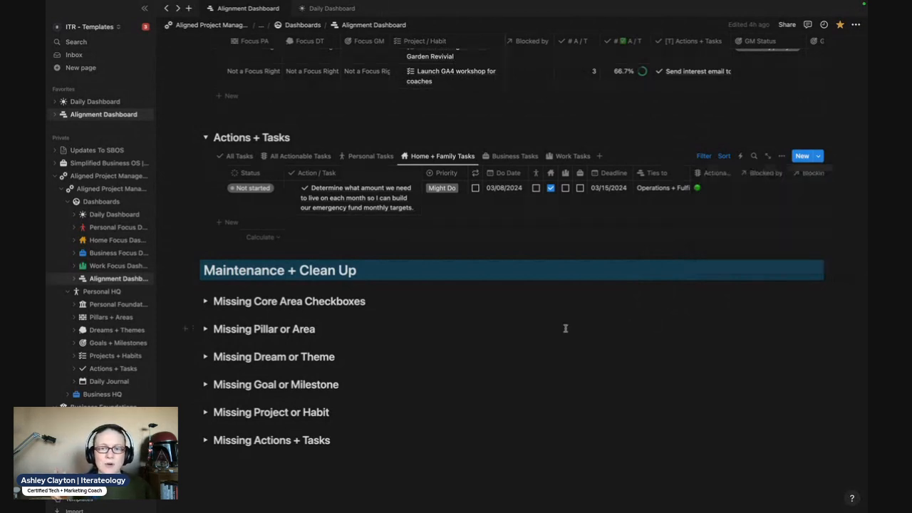